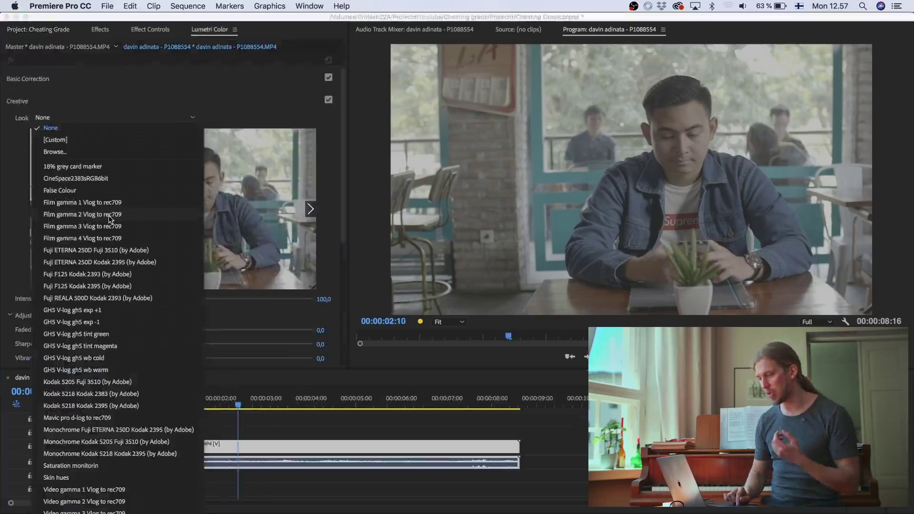
# Step: Apply the Film gamma 2 Vlog to rec709 creative look to the clip and look through its Basic Correction settings
pyautogui.click(130, 171)
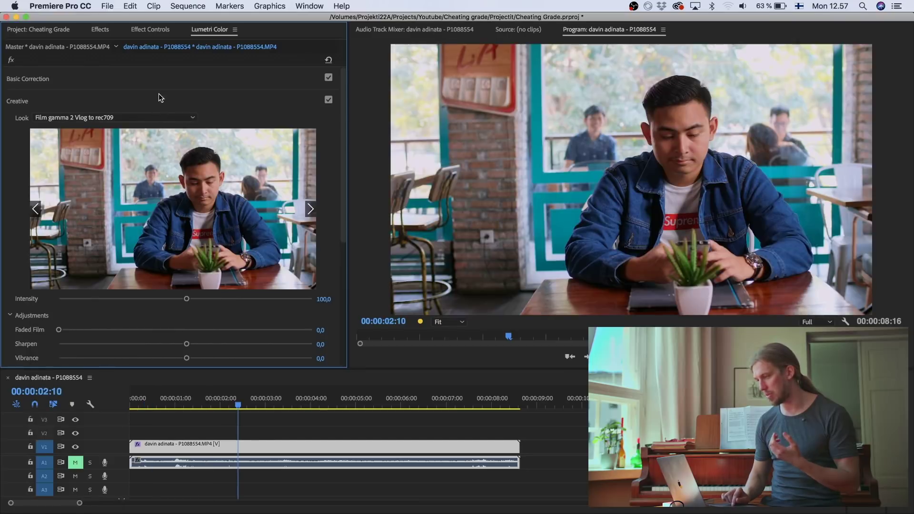
pyautogui.click(178, 91)
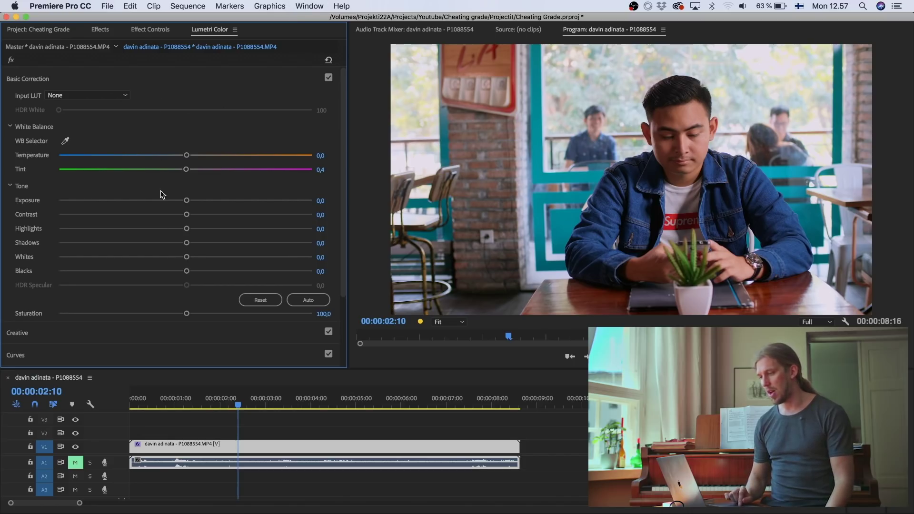
pyautogui.moveTo(166, 215)
pyautogui.mouseDown()
pyautogui.moveTo(81, 217)
pyautogui.moveTo(176, 218)
pyautogui.mouseUp()
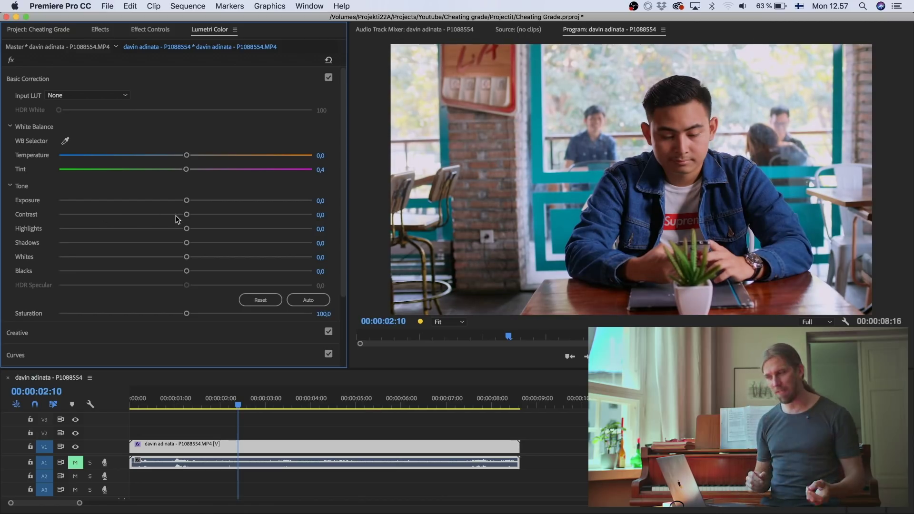
pyautogui.click(146, 80)
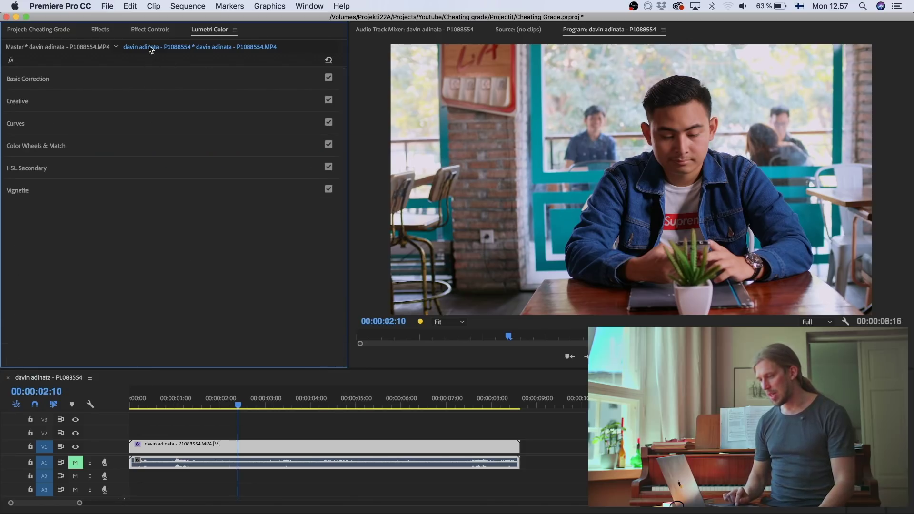
# Step: Delete the Lumetri Color effect from the clip
pyautogui.click(143, 30)
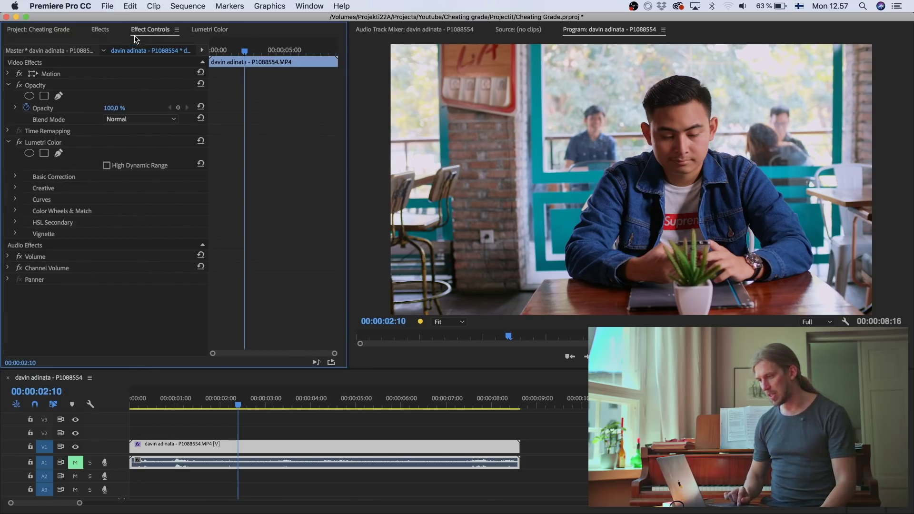
pyautogui.click(37, 142)
pyautogui.press('Delete')
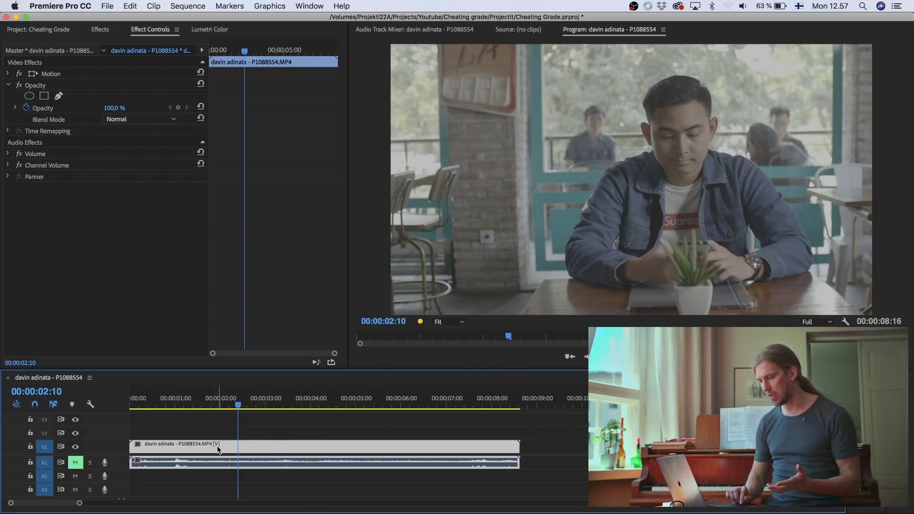
# Step: Ripple-trim the clip's start at about 00:00:02:19, then ripple-trim the end of the shortened clip at 00:00:02:03
pyautogui.rightClick(218, 449)
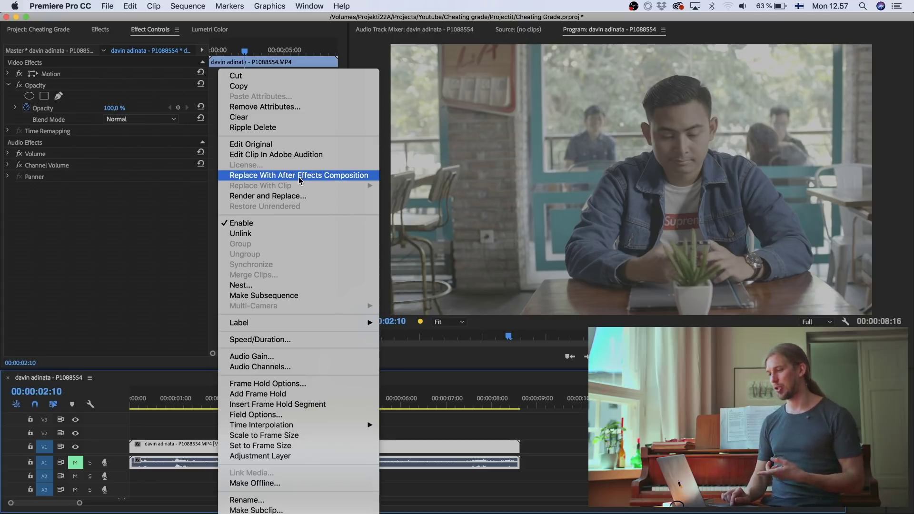
pyautogui.click(184, 412)
pyautogui.moveTo(240, 404)
pyautogui.mouseDown()
pyautogui.moveTo(530, 407)
pyautogui.moveTo(257, 408)
pyautogui.mouseUp()
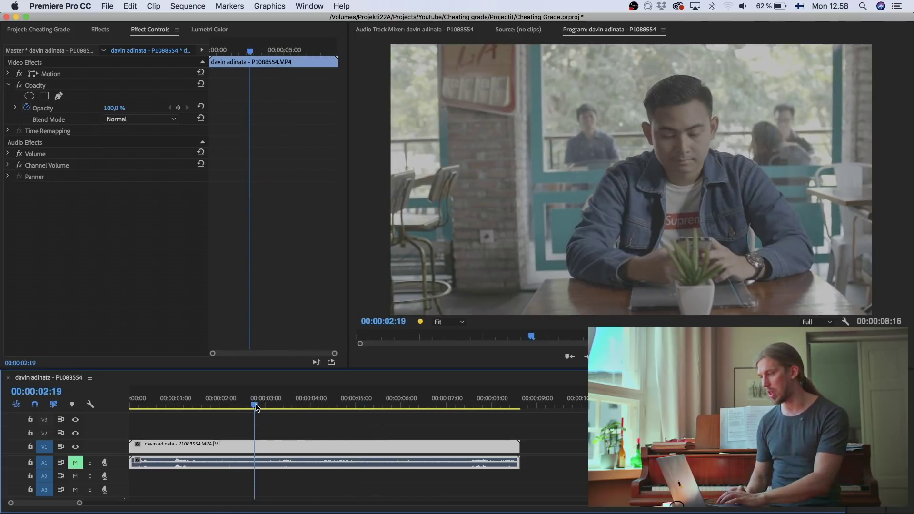
pyautogui.moveTo(324, 409); pyautogui.dragTo(256, 409)
pyautogui.press('q')
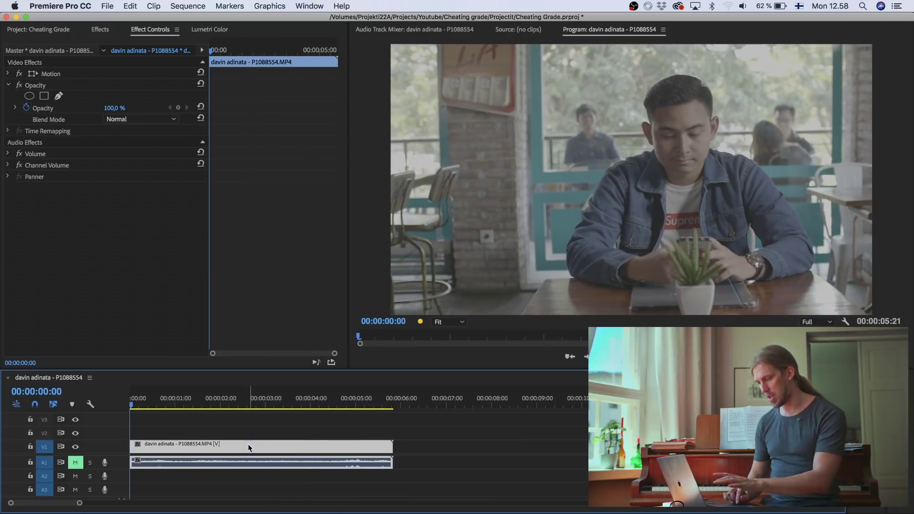
pyautogui.press('space')
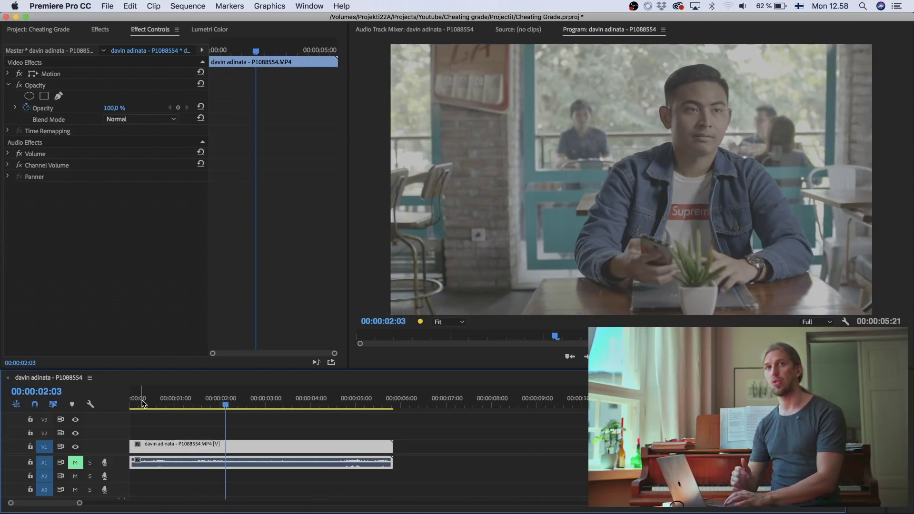
pyautogui.press('w')
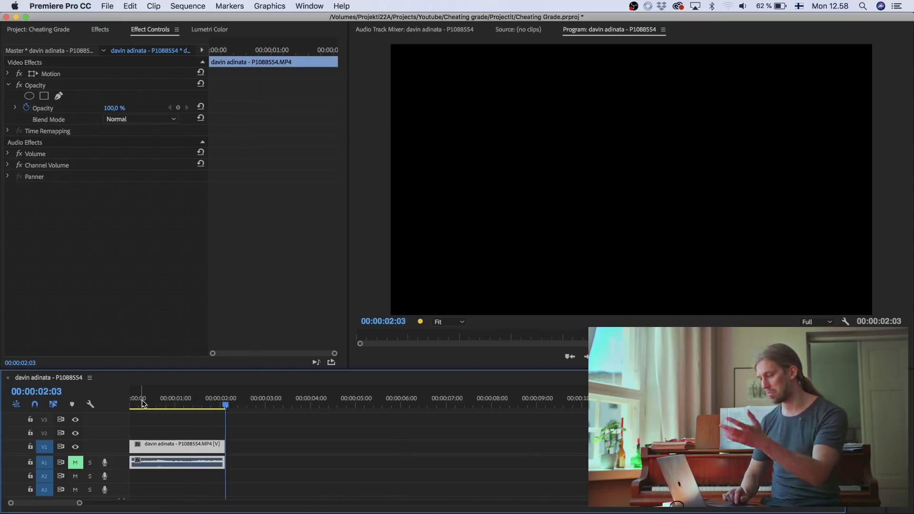
# Step: Play the trimmed clip from the start and replace it with an After Effects composition
pyautogui.press('Home')
pyautogui.press('space')
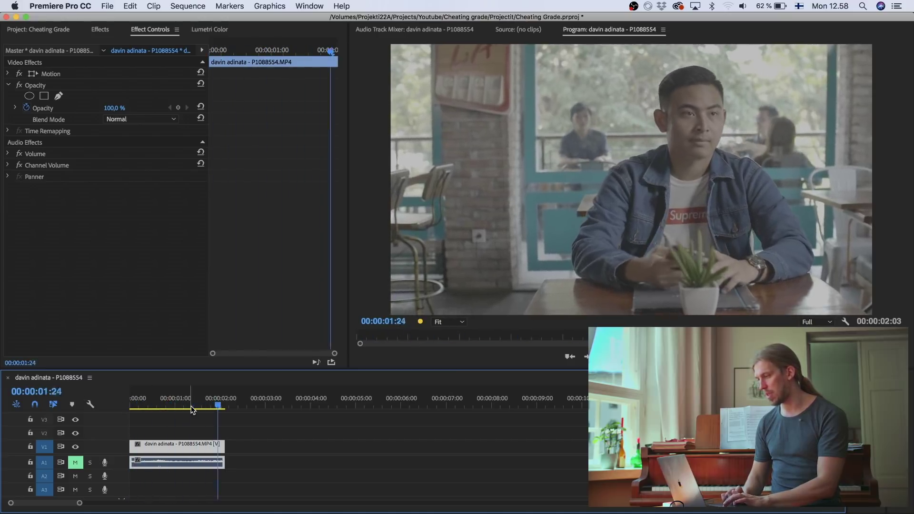
pyautogui.rightClick(169, 447)
pyautogui.click(267, 176)
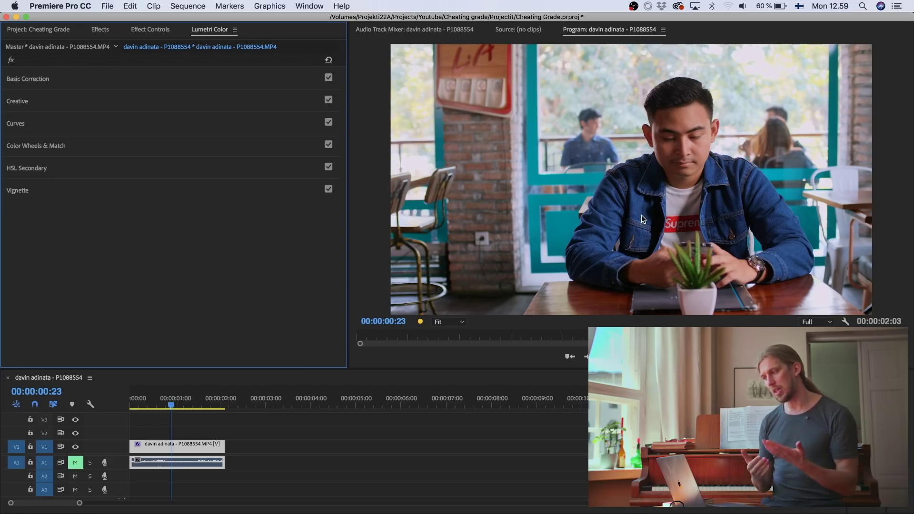
# Step: Warm up the clip in Basic Correction with a temperature of 21.5 and a tint of 3.0
pyautogui.click(127, 79)
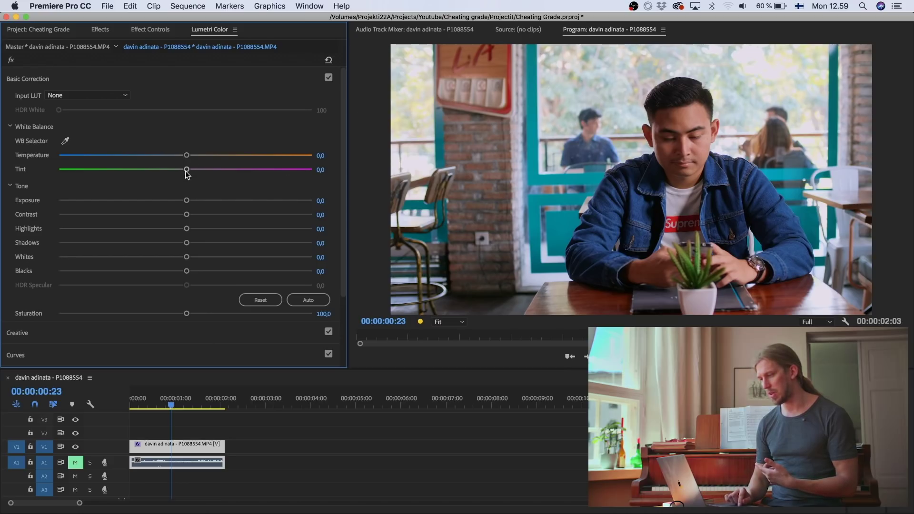
pyautogui.moveTo(188, 172); pyautogui.dragTo(213, 158)
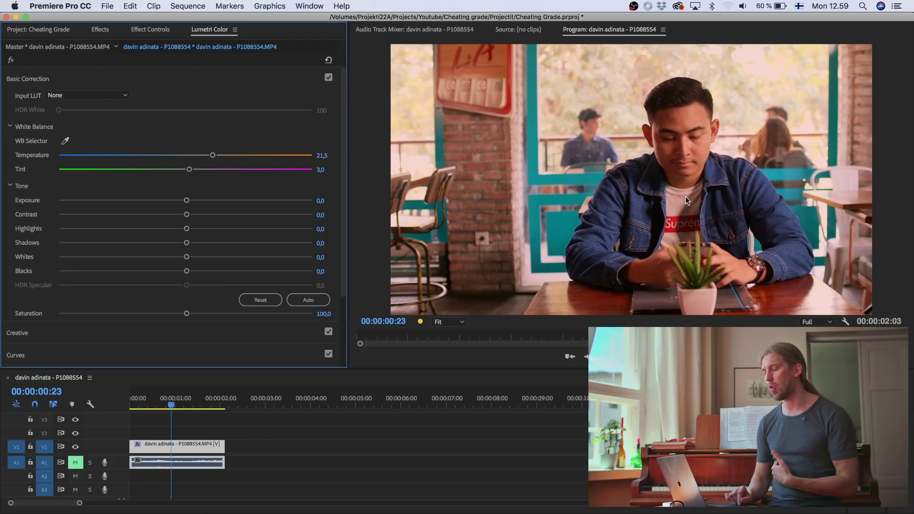
# Step: Delete the Lumetri Color effect from the trimmed clip so that it is ungraded
pyautogui.click(157, 32)
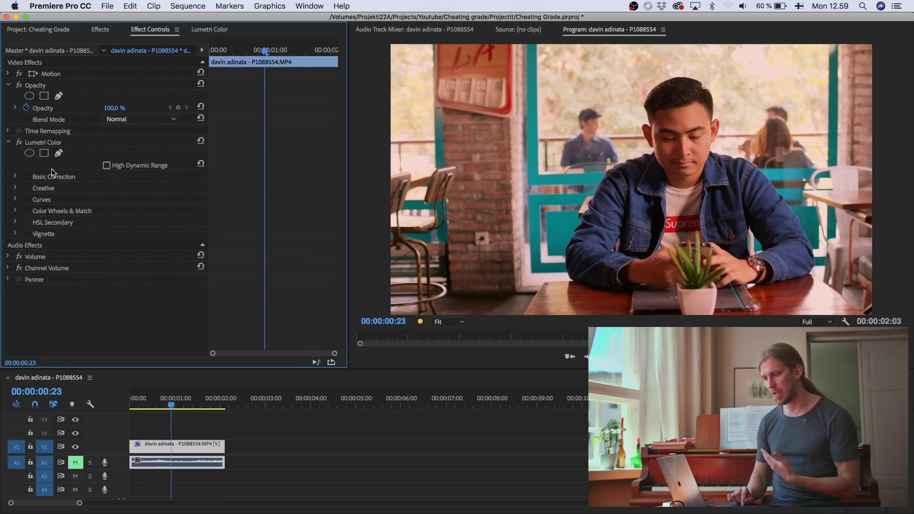
pyautogui.click(47, 145)
pyautogui.press('Delete')
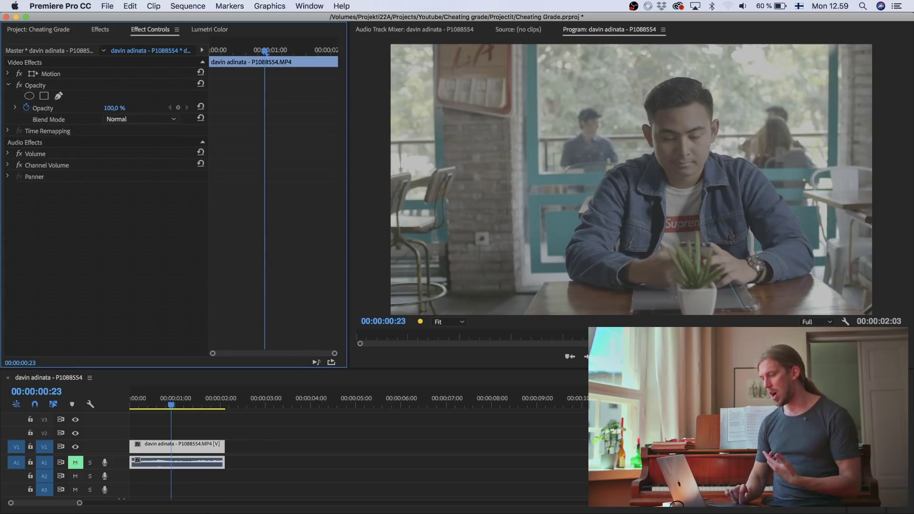
# Step: Switch to After Effects, go to frame 0:00:00:00, open the footage layer in its own viewer and activate the Roto Brush
pyautogui.press('super+Tab')
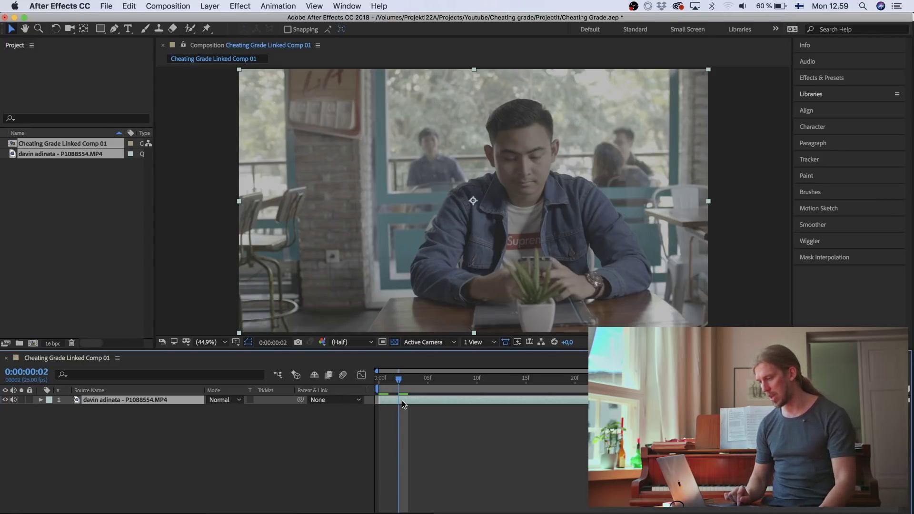
pyautogui.moveTo(393, 382); pyautogui.dragTo(360, 386)
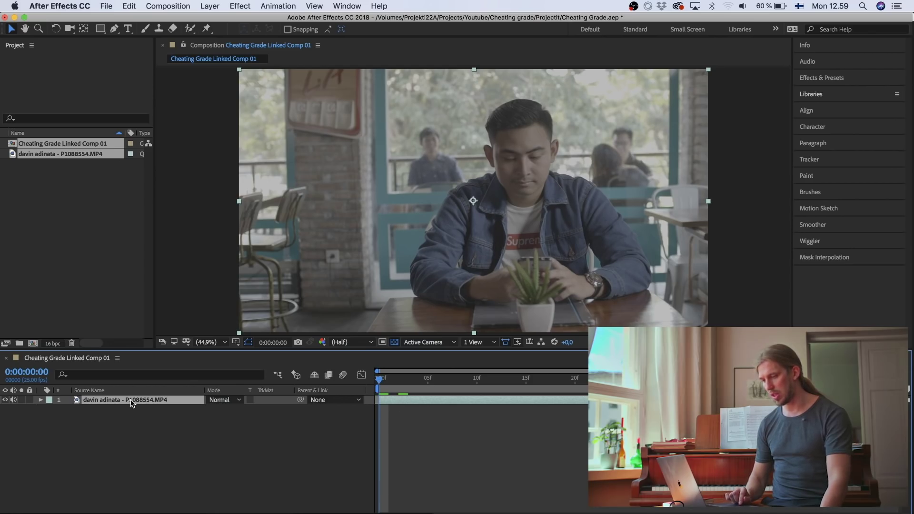
pyautogui.doubleClick(417, 399)
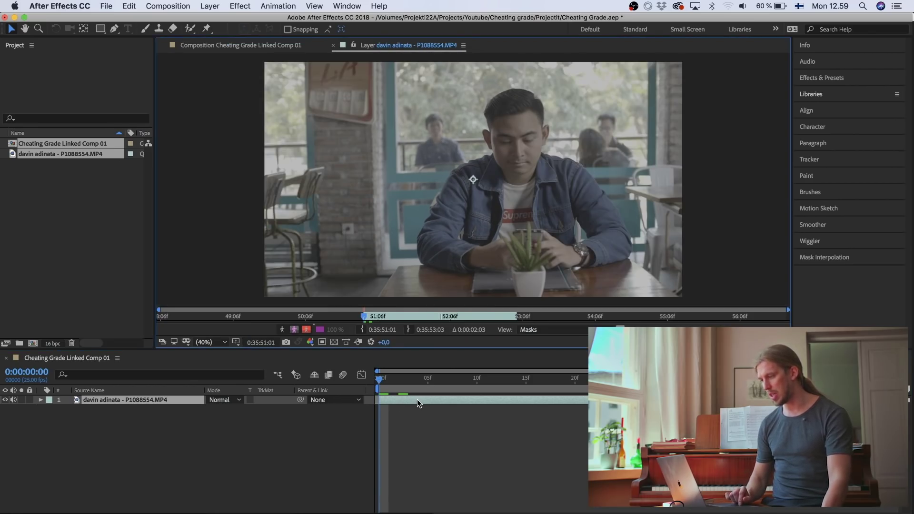
pyautogui.click(190, 29)
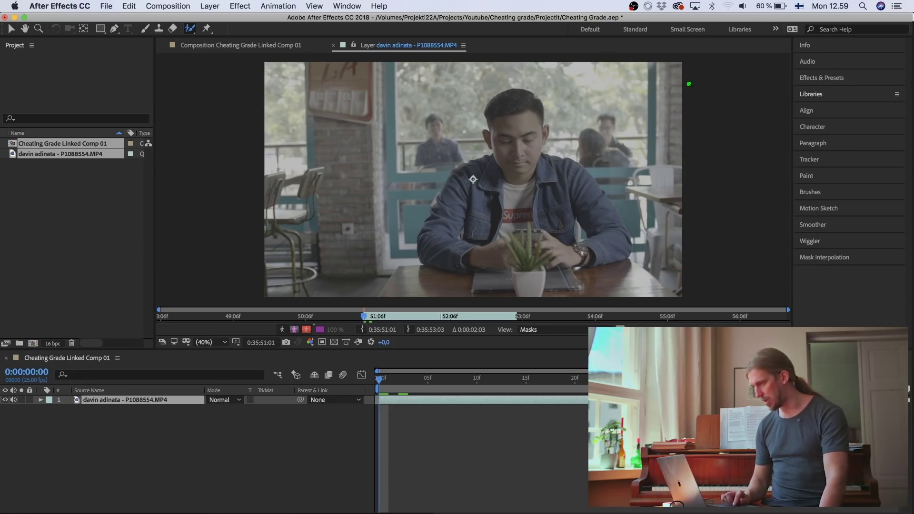
# Step: Set the brush diameter to 50 px
pyautogui.click(346, 6)
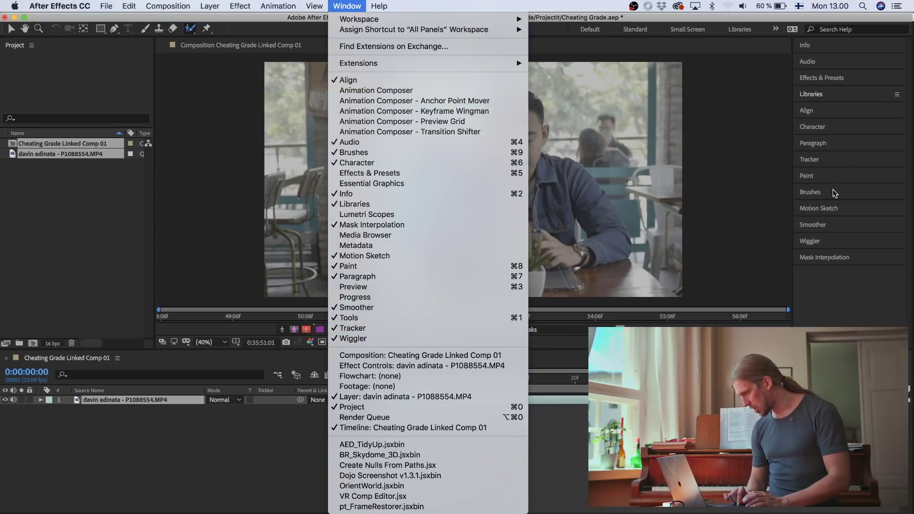
pyautogui.click(816, 192)
pyautogui.scroll(-5, 845, 321)
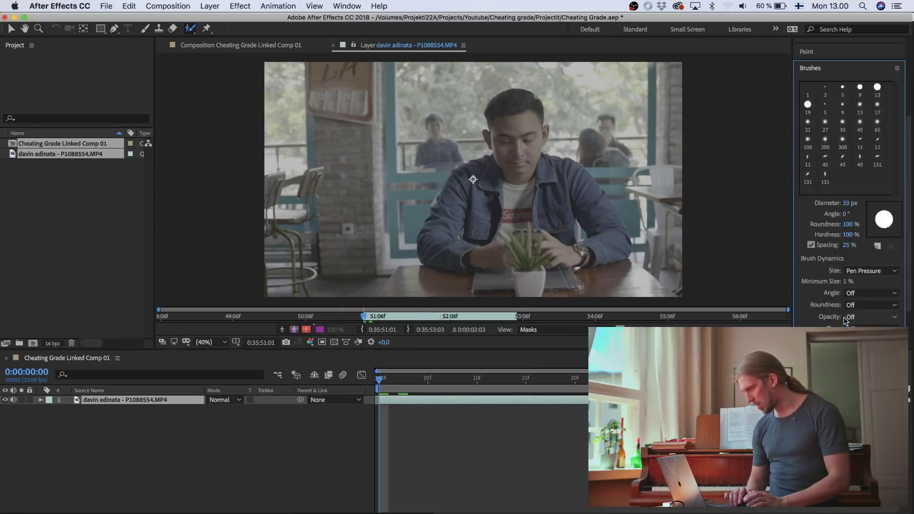
pyautogui.click(846, 204)
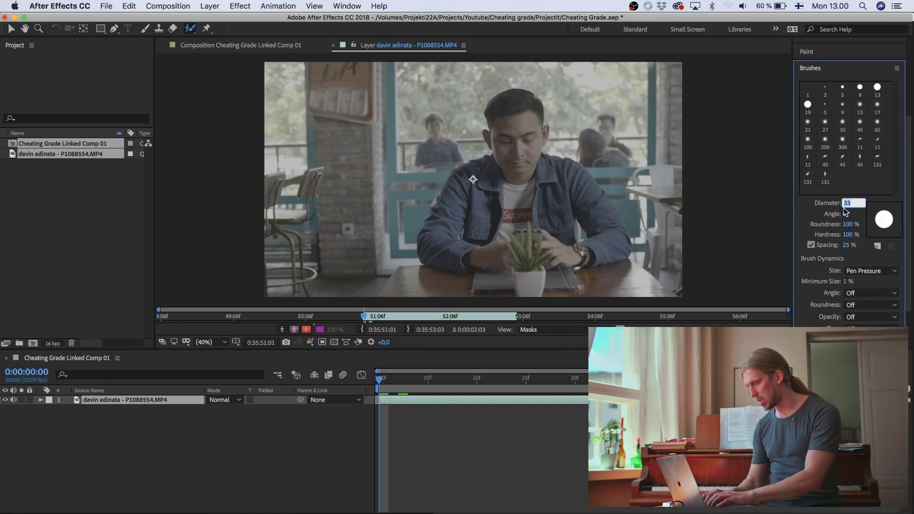
pyautogui.write('50')
pyautogui.press('Return')
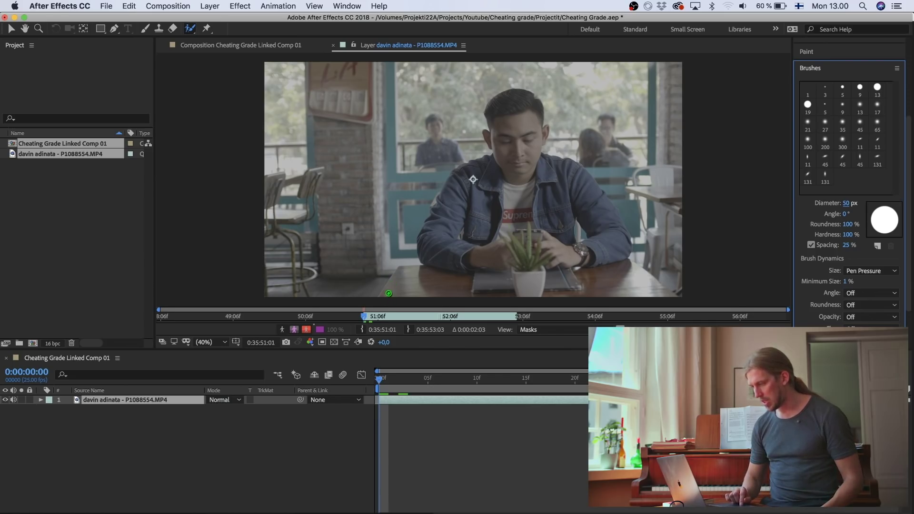
# Step: Paint a Roto Brush foreground stroke along the inside of the seated man and the table
pyautogui.moveTo(387, 296)
pyautogui.mouseDown()
pyautogui.moveTo(402, 268)
pyautogui.moveTo(434, 263)
pyautogui.moveTo(429, 227)
pyautogui.mouseUp()
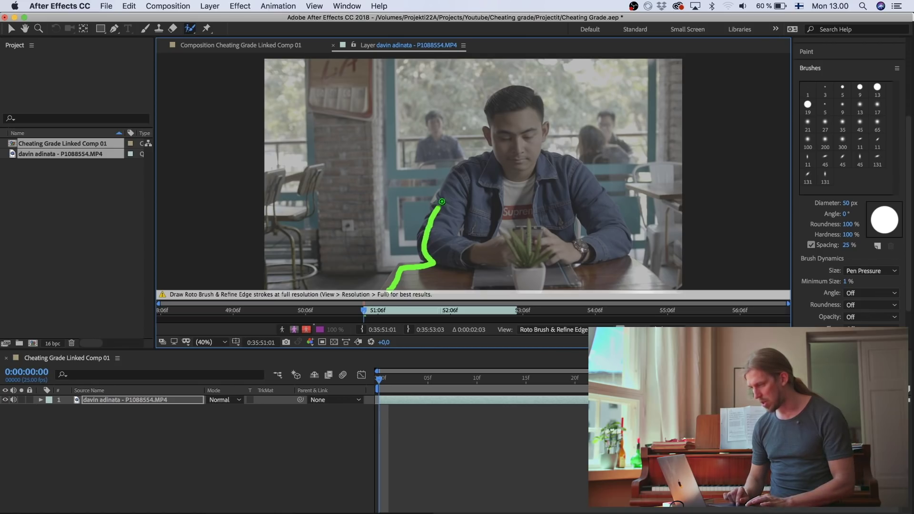
pyautogui.moveTo(442, 202)
pyautogui.mouseDown()
pyautogui.moveTo(462, 171)
pyautogui.moveTo(497, 155)
pyautogui.moveTo(492, 107)
pyautogui.moveTo(524, 94)
pyautogui.moveTo(542, 134)
pyautogui.moveTo(534, 150)
pyautogui.moveTo(588, 184)
pyautogui.moveTo(617, 250)
pyautogui.moveTo(661, 291)
pyautogui.mouseUp()
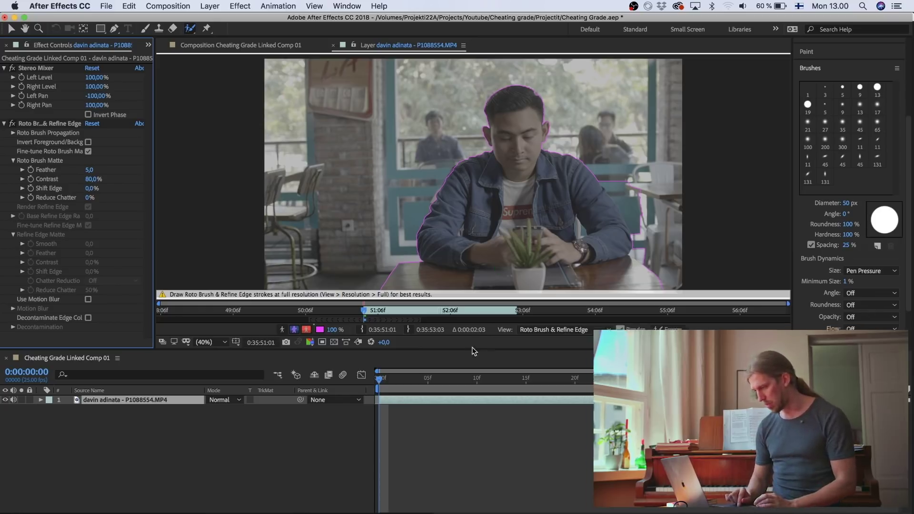
# Step: Subtract the background beside the man's sleeve and table corner, and the gap between his arm and jacket, from the Roto Brush selection
pyautogui.moveTo(471, 349)
pyautogui.mouseDown()
pyautogui.moveTo(467, 461)
pyautogui.moveTo(466, 449)
pyautogui.mouseUp()
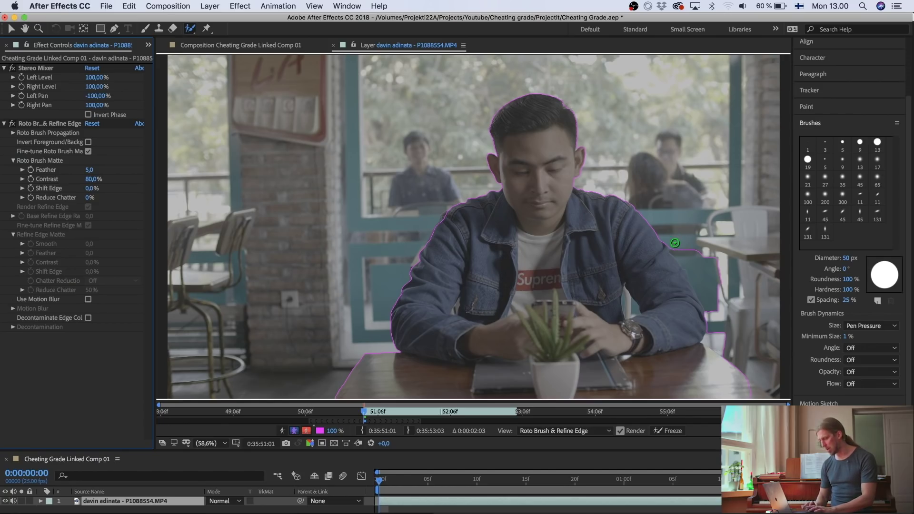
pyautogui.keyDown('alt'); pyautogui.click(675, 243); pyautogui.keyUp('alt')
pyautogui.moveTo(680, 252)
pyautogui.mouseDown()
pyautogui.moveTo(712, 302)
pyautogui.moveTo(711, 337)
pyautogui.moveTo(738, 356)
pyautogui.mouseUp()
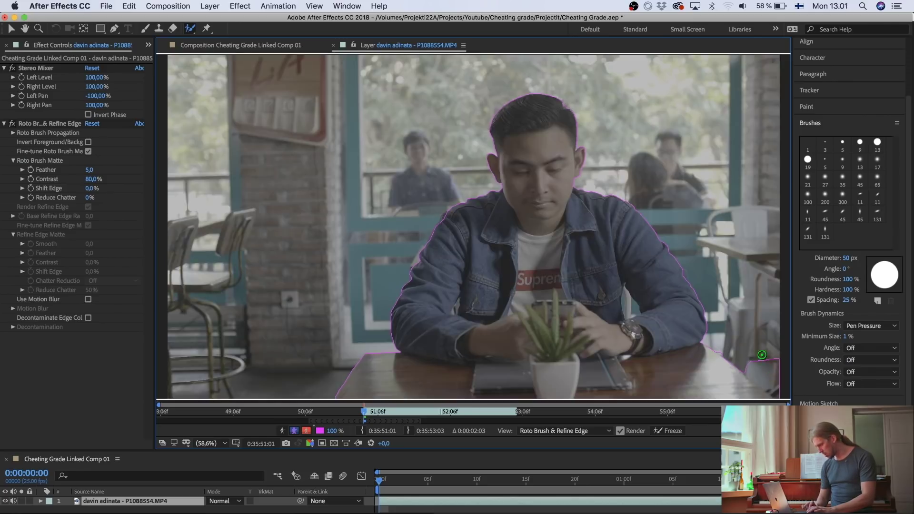
pyautogui.press('alt')
pyautogui.moveTo(745, 366); pyautogui.dragTo(791, 403)
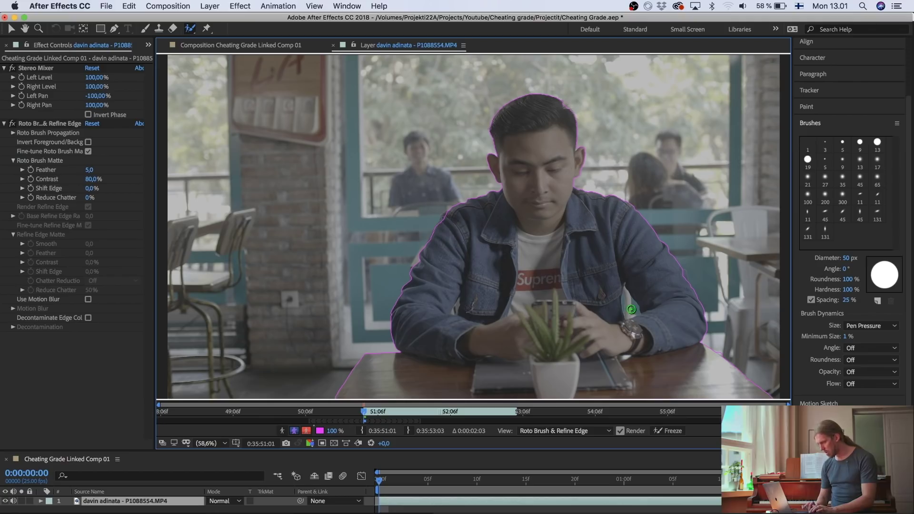
pyautogui.moveTo(634, 309); pyautogui.dragTo(688, 362)
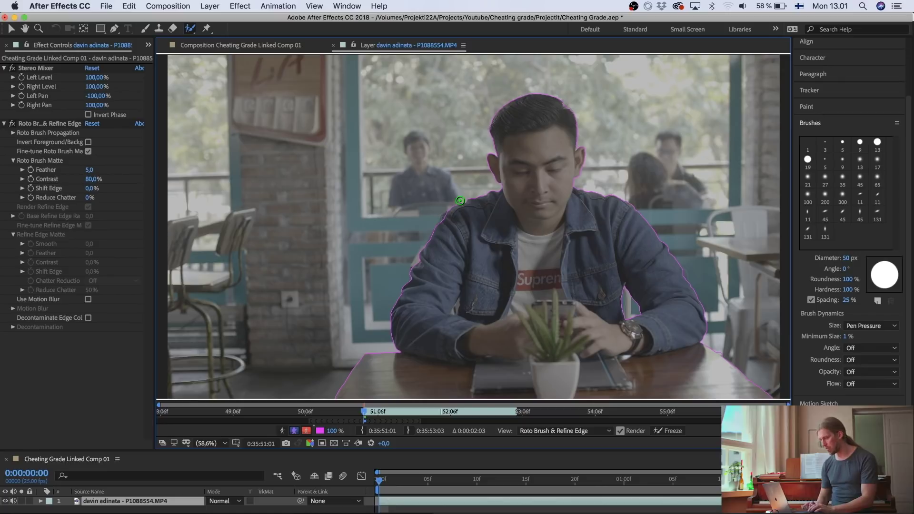
# Step: Add the missing edge of the man's denim shoulder beside the empty chairs to the Roto Brush selection
pyautogui.scroll(1, 449, 216)
pyautogui.scroll(3, 449, 216)
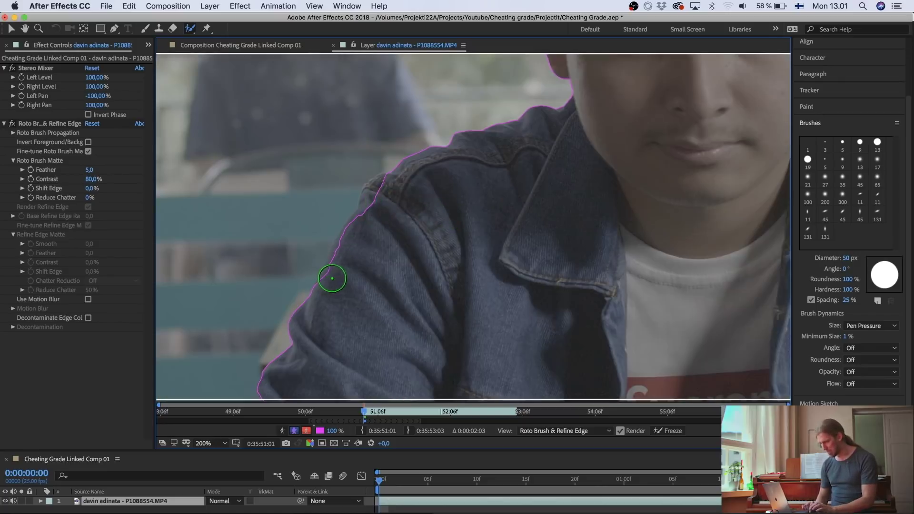
pyautogui.moveTo(333, 279)
pyautogui.mouseDown()
pyautogui.moveTo(375, 217)
pyautogui.moveTo(383, 189)
pyautogui.mouseUp()
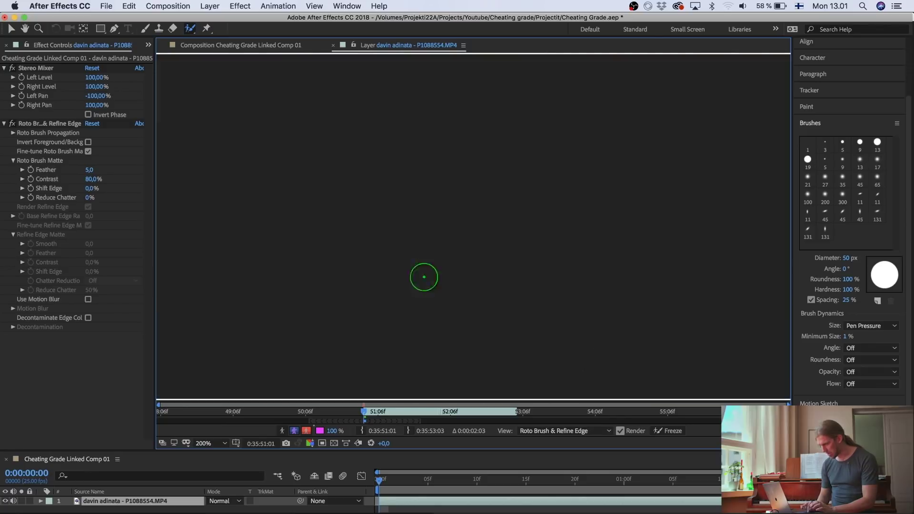
pyautogui.scroll(3, 470, 248)
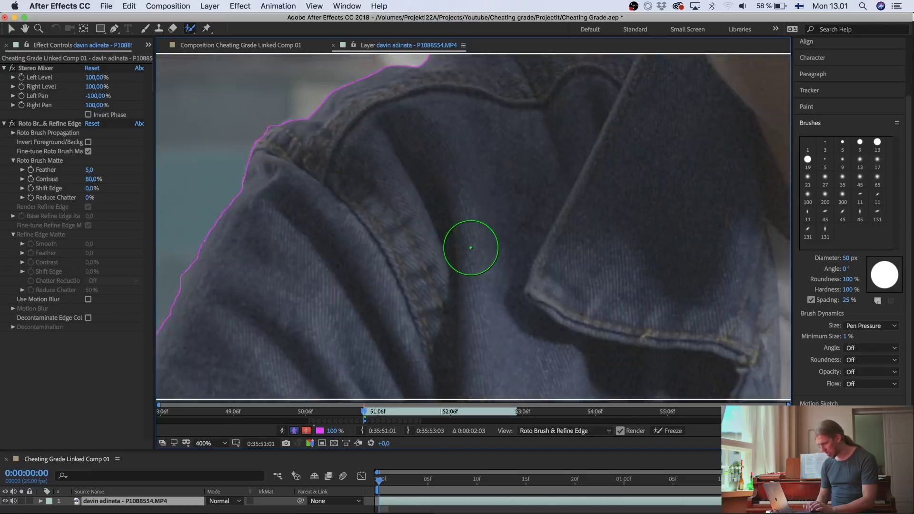
# Step: Add the missing outer elbow patch of the sleeve on the wristwatch arm to the Roto Brush selection
pyautogui.scroll(-3, 471, 247)
pyautogui.press('space')
pyautogui.moveTo(471, 247)
pyautogui.mouseDown()
pyautogui.moveTo(533, 174)
pyautogui.moveTo(506, 185)
pyautogui.moveTo(498, 259)
pyautogui.moveTo(501, 114)
pyautogui.moveTo(524, 135)
pyautogui.moveTo(522, 253)
pyautogui.moveTo(619, 228)
pyautogui.moveTo(572, 289)
pyautogui.moveTo(555, 279)
pyautogui.moveTo(534, 219)
pyautogui.mouseUp()
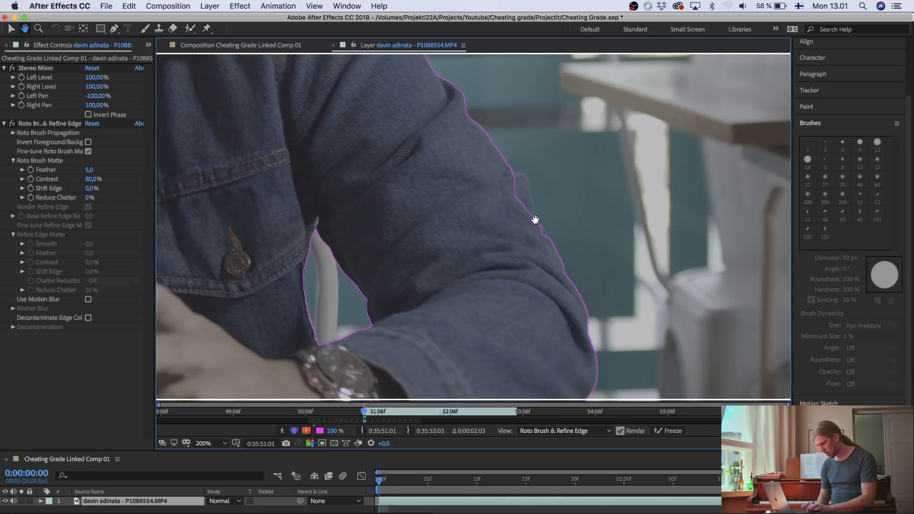
pyautogui.click(190, 29)
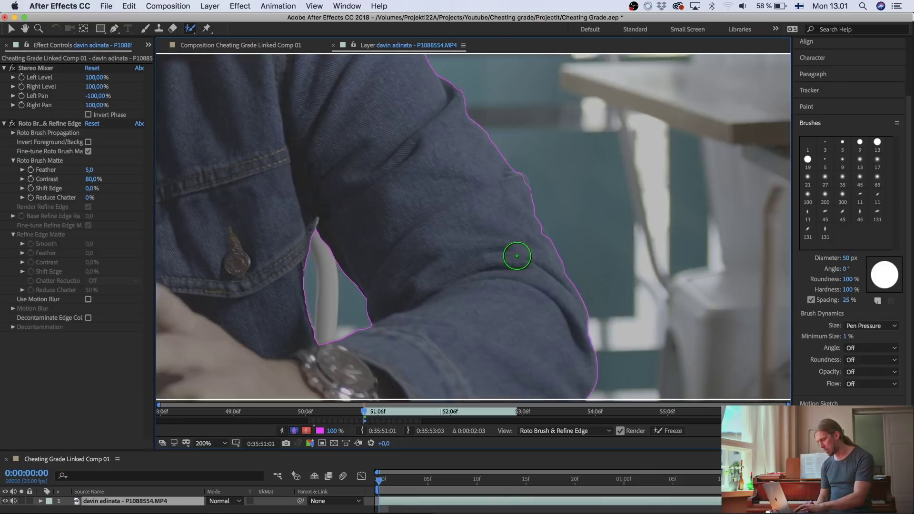
# Step: Inspect the selection outline along the table edge, the opposite sleeve, the shoulders and the head
pyautogui.press('h')
pyautogui.scroll(-10, 447, 249)
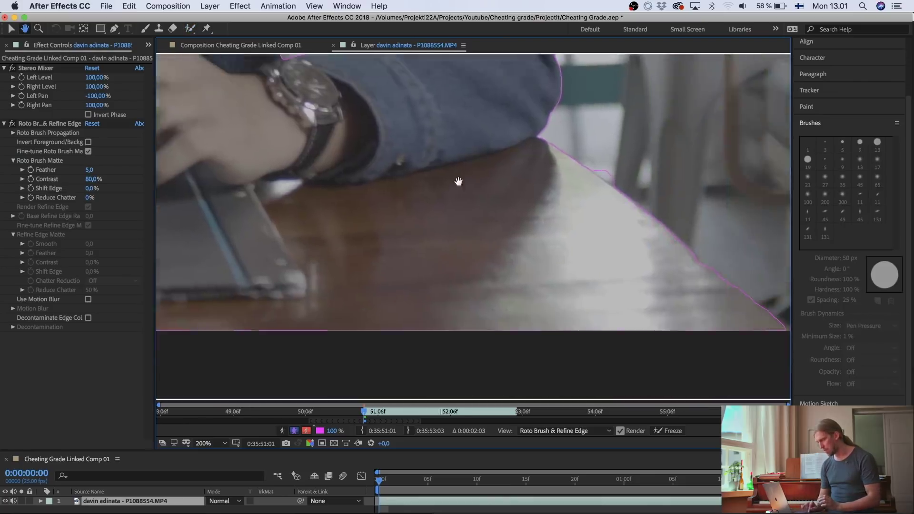
pyautogui.scroll(10, 296, 182)
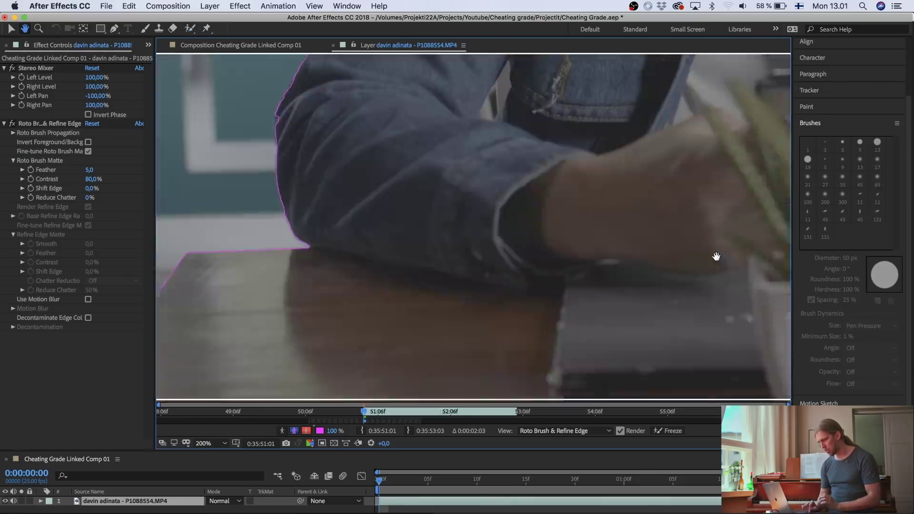
pyautogui.scroll(10, 388, 261)
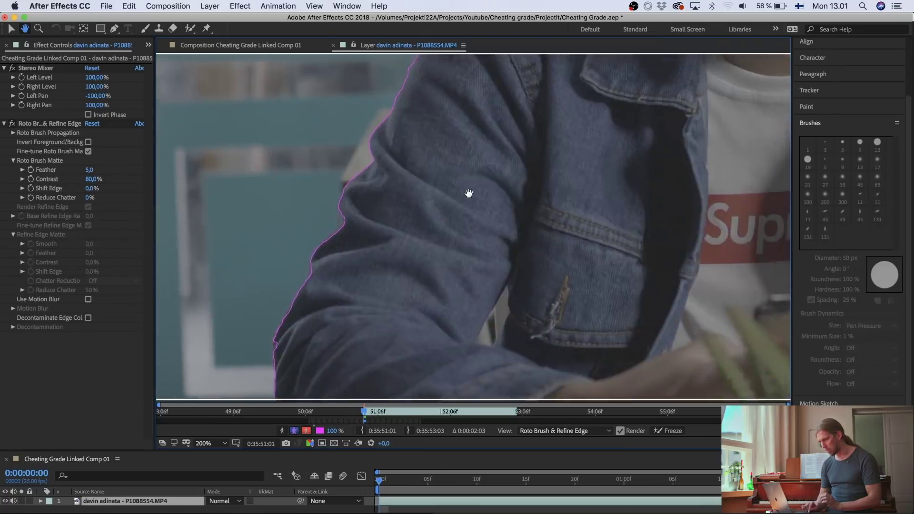
pyautogui.scroll(10, 507, 233)
pyautogui.scroll(-3, 400, 318)
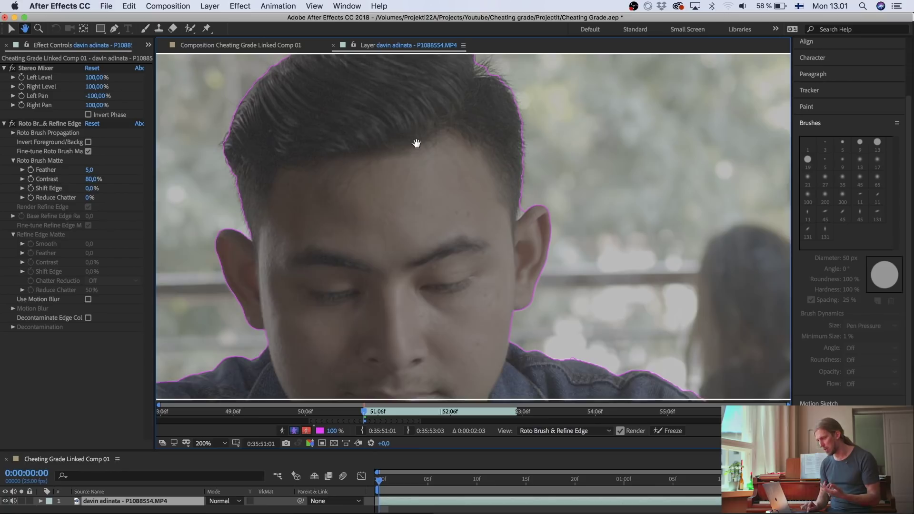
pyautogui.moveTo(419, 145); pyautogui.dragTo(424, 227)
pyautogui.hscroll(-4, 429, 227)
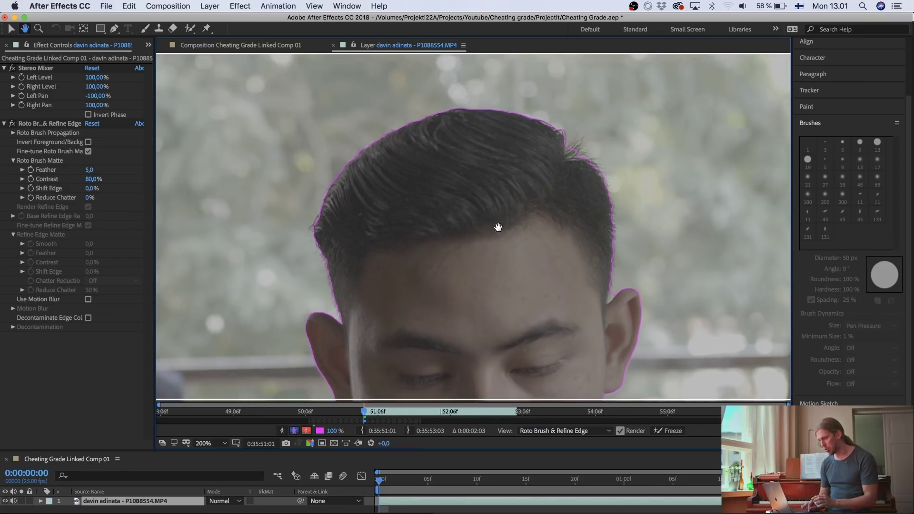
# Step: Paint a Refine Edge stroke along the man's hairline, over the head from one ear to the other
pyautogui.click(190, 29)
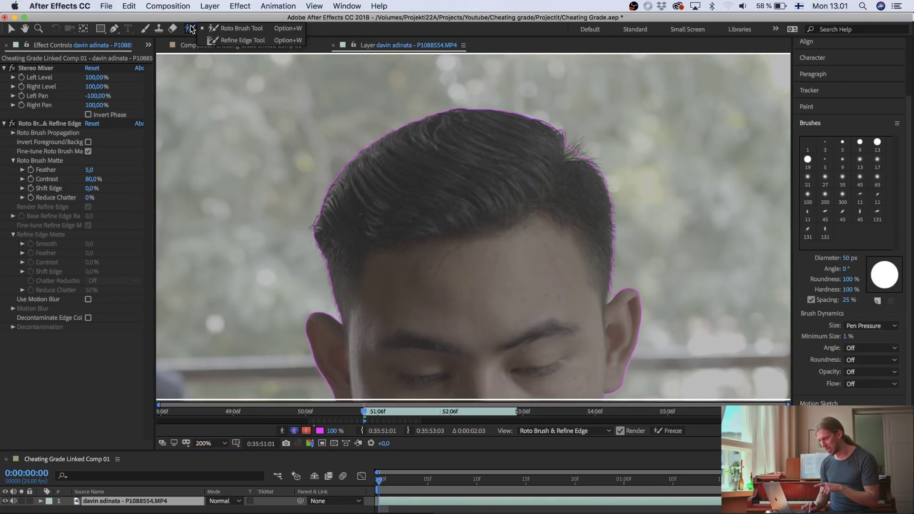
pyautogui.moveTo(190, 28); pyautogui.dragTo(229, 46)
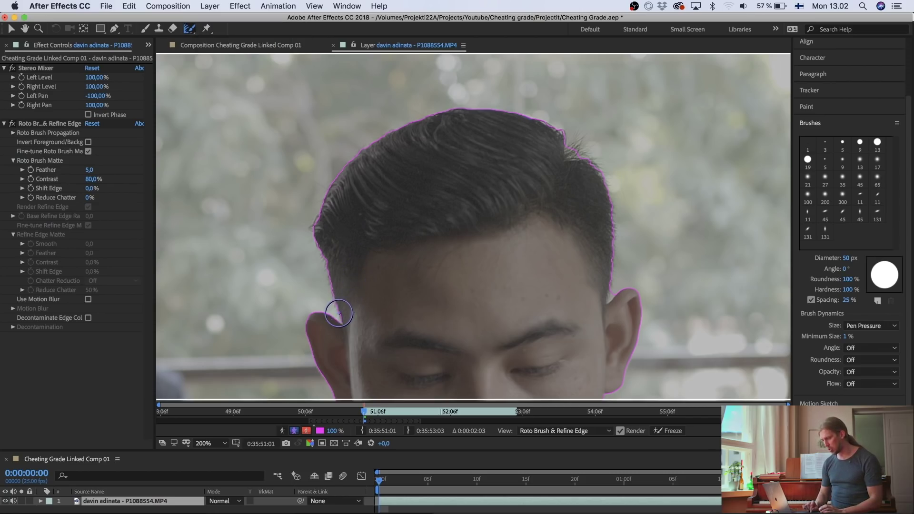
pyautogui.moveTo(339, 319)
pyautogui.mouseDown()
pyautogui.moveTo(320, 257)
pyautogui.moveTo(319, 210)
pyautogui.moveTo(352, 158)
pyautogui.moveTo(409, 119)
pyautogui.moveTo(469, 110)
pyautogui.moveTo(550, 125)
pyautogui.moveTo(587, 156)
pyautogui.moveTo(580, 151)
pyautogui.moveTo(602, 184)
pyautogui.moveTo(607, 309)
pyautogui.mouseUp()
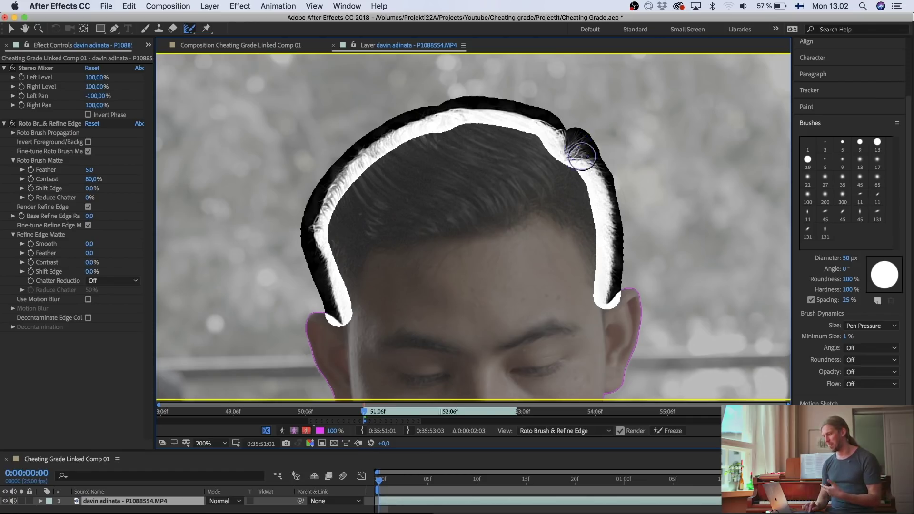
pyautogui.press(',')
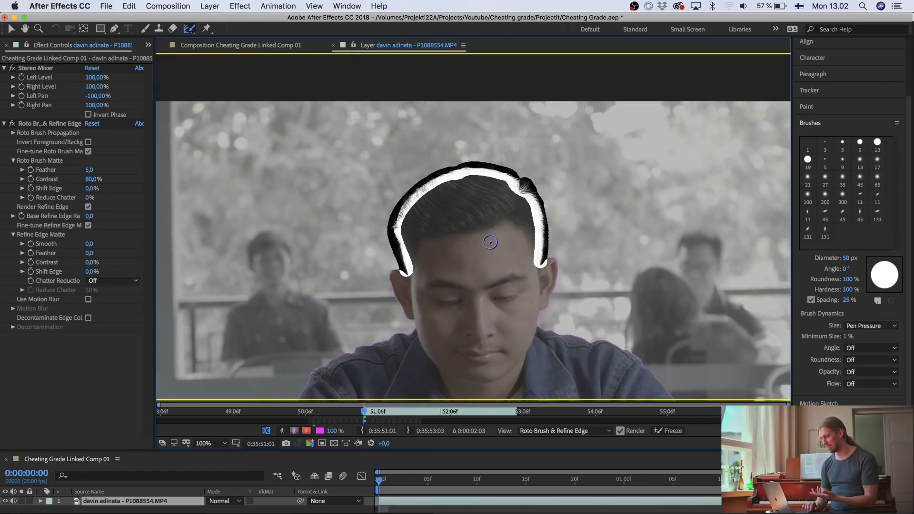
pyautogui.press(',')
# Step: Propagate the Roto Brush selection frame by frame up to 0:00:02:02 and freeze it
pyautogui.press('h')
pyautogui.moveTo(414, 352); pyautogui.dragTo(464, 269)
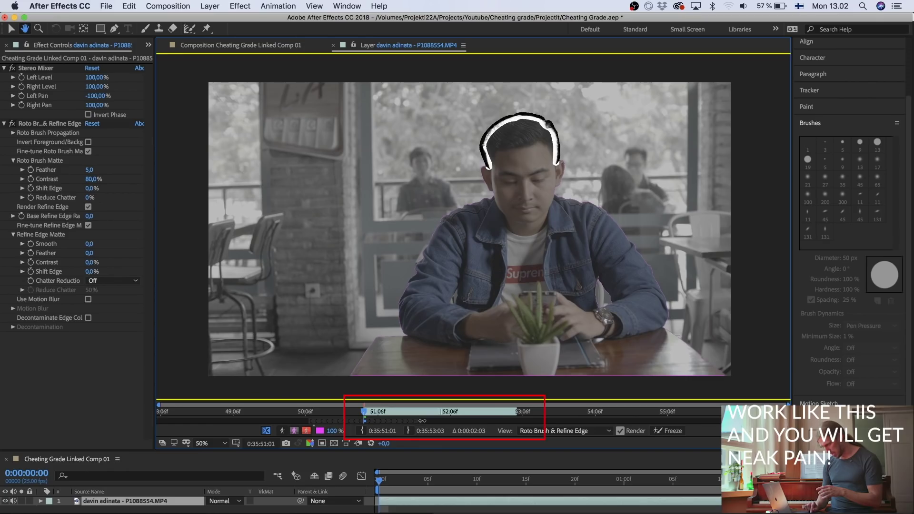
pyautogui.moveTo(422, 420); pyautogui.dragTo(493, 421)
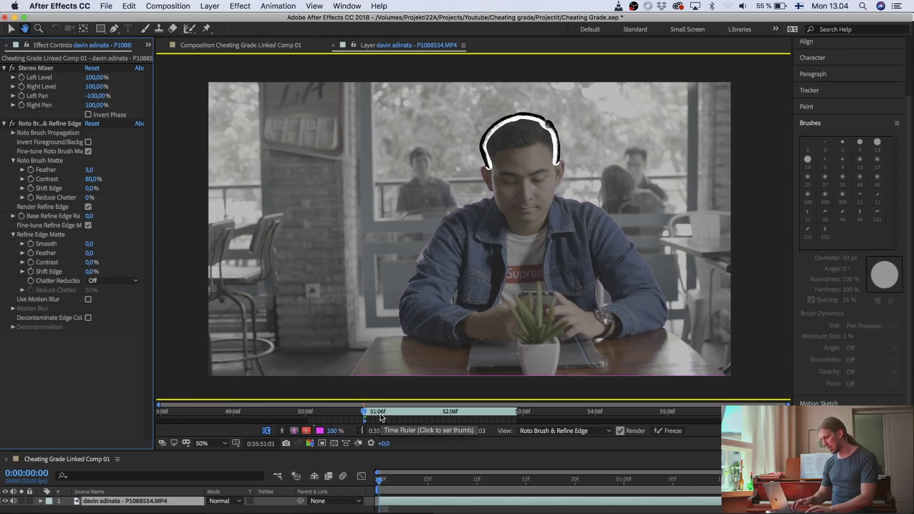
pyautogui.press('Right')
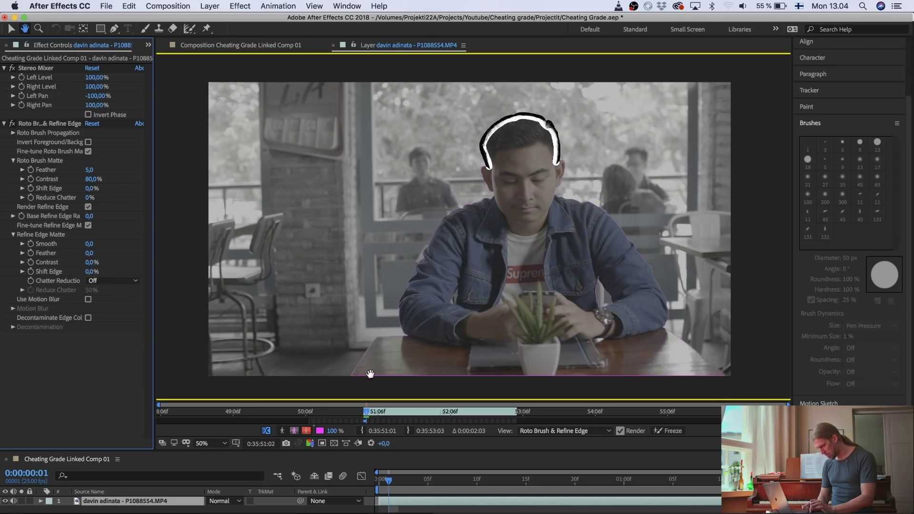
pyautogui.press('pagedown')
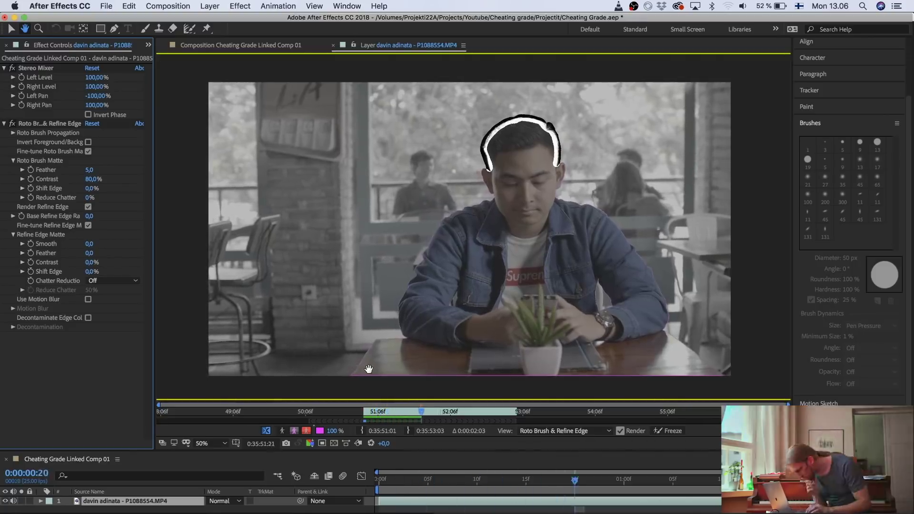
pyautogui.moveTo(579, 269)
pyautogui.mouseDown()
pyautogui.moveTo(574, 213)
pyautogui.moveTo(504, 247)
pyautogui.mouseUp()
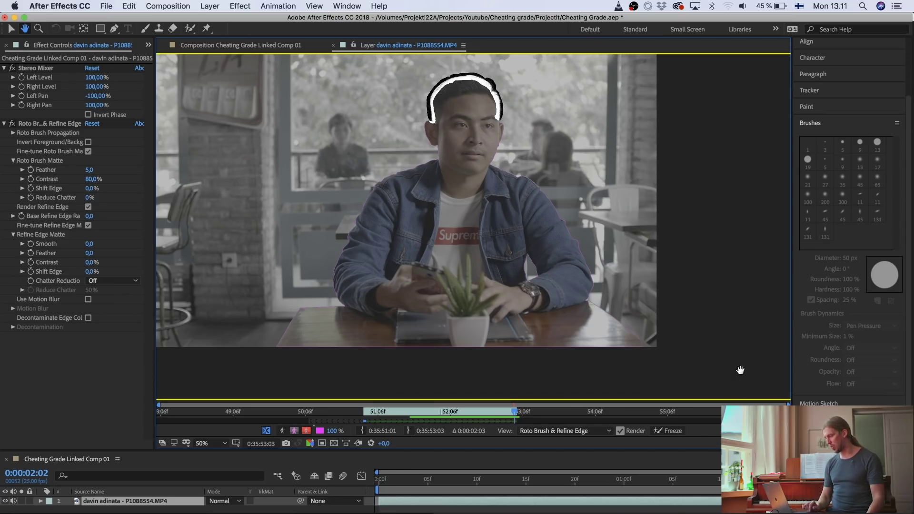
pyautogui.click(670, 433)
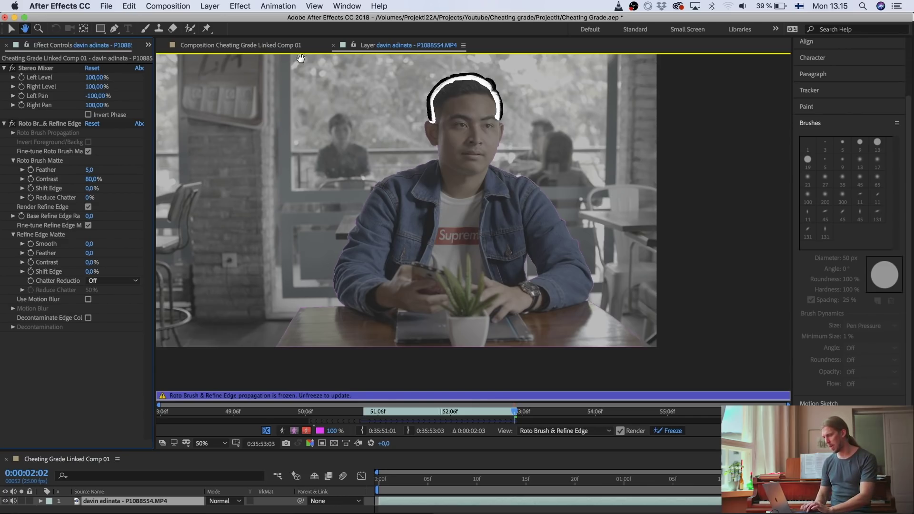
# Step: Return to the linked composition at frame 0:00:00:03 and examine the cutout's shoulder and the stray hairs on top of the head
pyautogui.press('v')
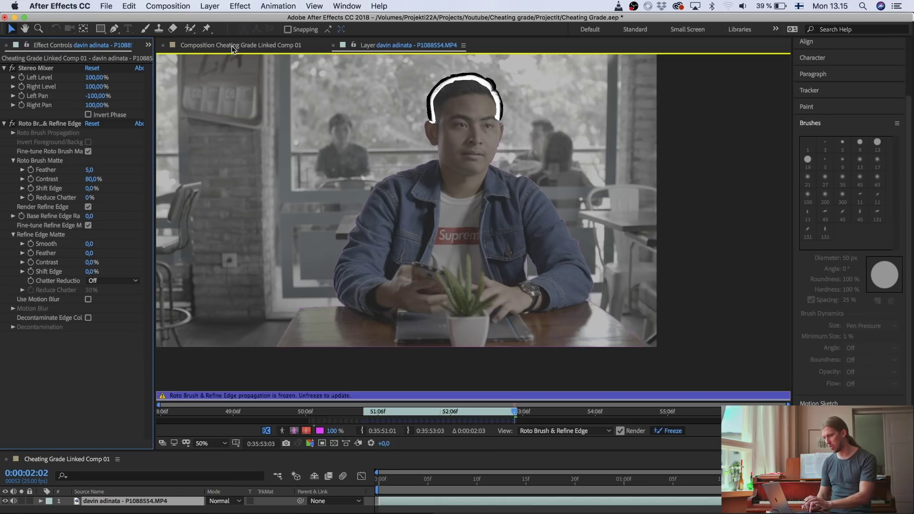
pyautogui.click(234, 45)
pyautogui.click(407, 480)
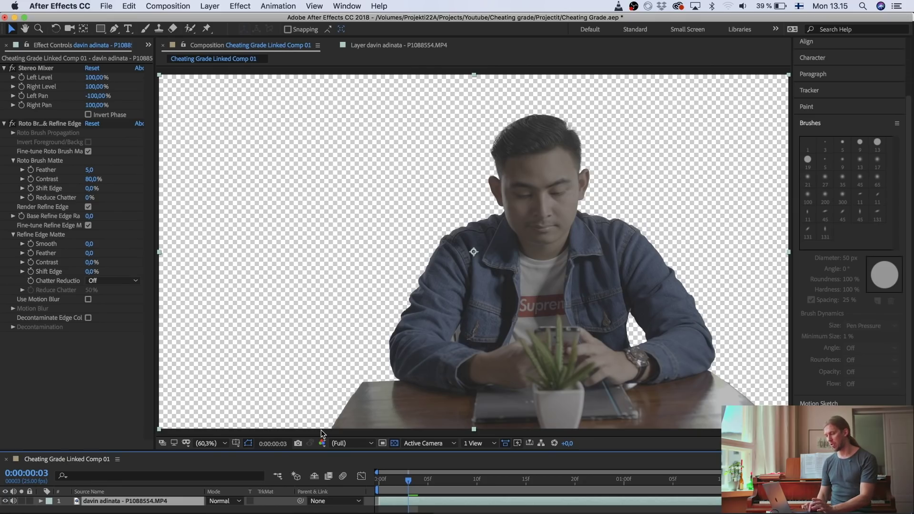
pyautogui.press('.')
pyautogui.press('.')
pyautogui.press('.')
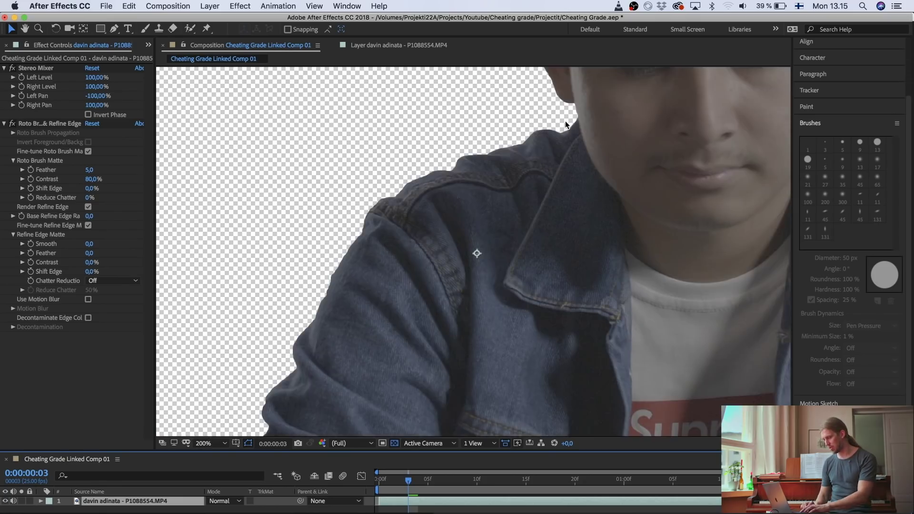
pyautogui.press('h')
pyautogui.moveTo(597, 122); pyautogui.dragTo(469, 357)
pyautogui.press('.')
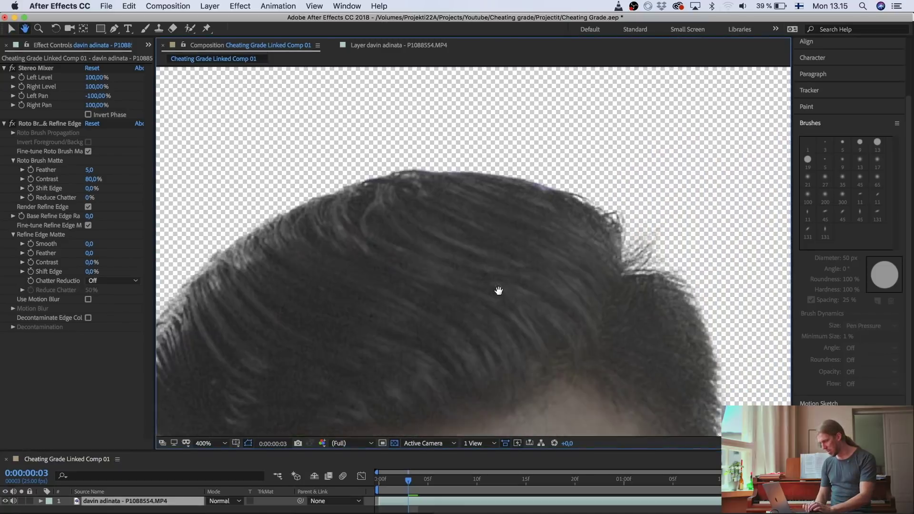
pyautogui.moveTo(612, 265); pyautogui.dragTo(522, 264)
pyautogui.press('.')
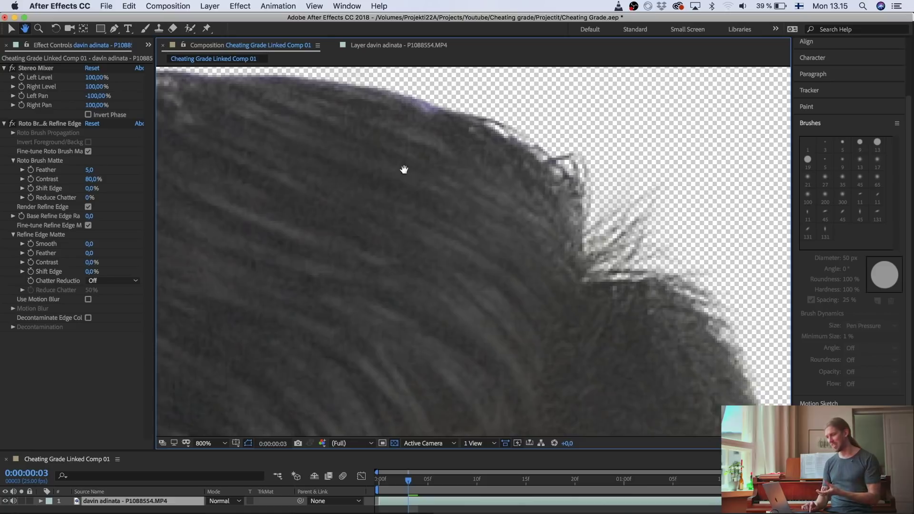
# Step: Examine the cutout's hair edge at the side of the head and around the face
pyautogui.moveTo(402, 170); pyautogui.dragTo(498, 223)
pyautogui.press(',')
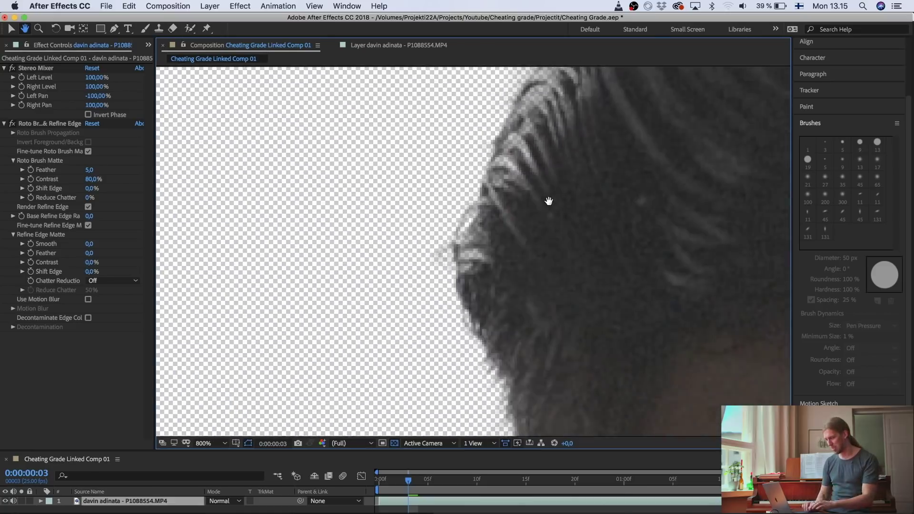
pyautogui.press(',')
pyautogui.press(',')
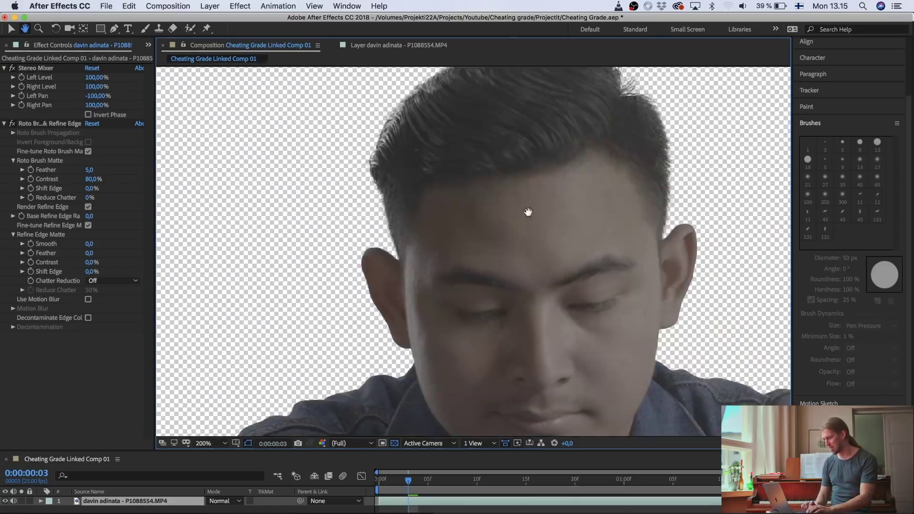
pyautogui.moveTo(526, 211); pyautogui.dragTo(423, 153)
pyautogui.press(',')
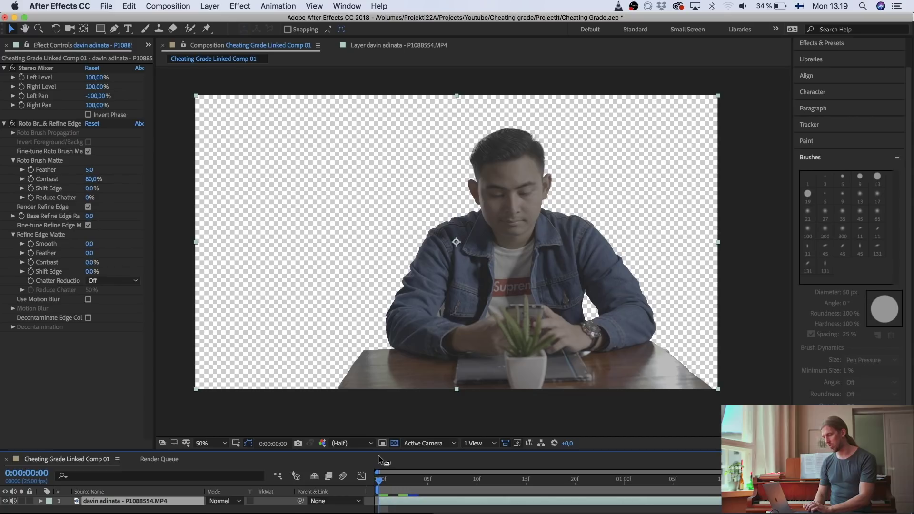
# Step: Add the linked composition to the Render Queue and assign it the RGB+alpha output module
pyautogui.moveTo(379, 451); pyautogui.dragTo(380, 346)
pyautogui.click(176, 6)
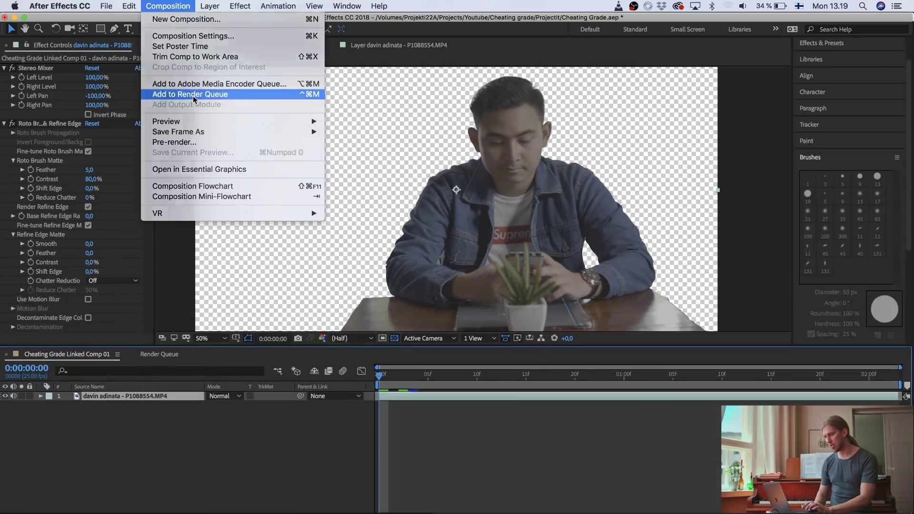
pyautogui.click(195, 95)
pyautogui.click(70, 454)
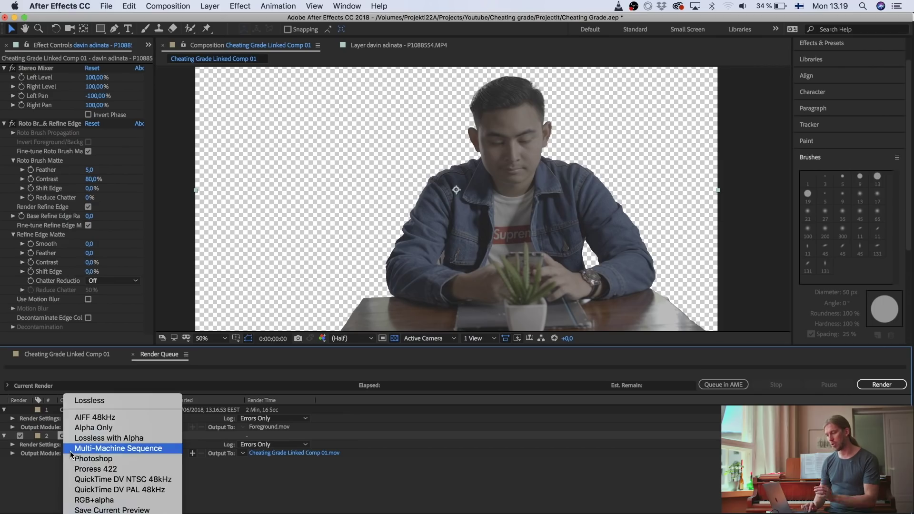
pyautogui.click(117, 504)
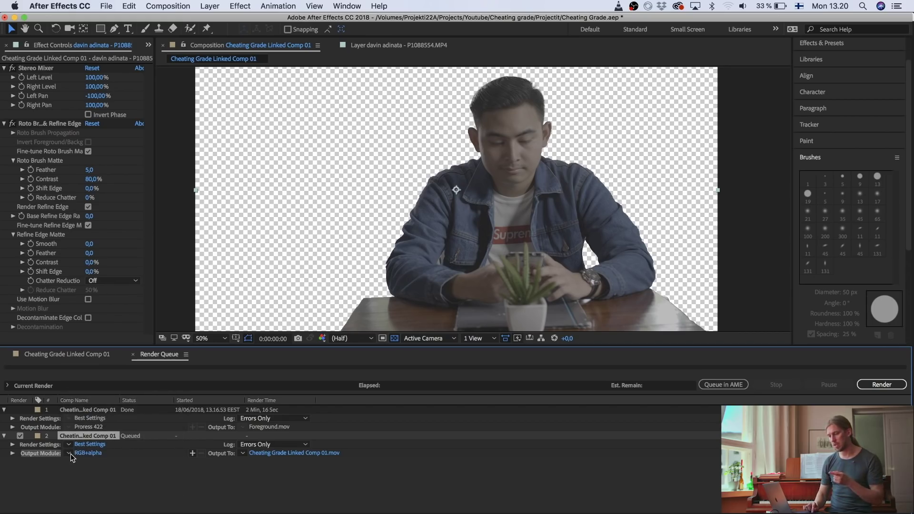
# Step: Configure the queued render's output module for QuickTime format with RGB + Alpha channels and confirm it
pyautogui.click(85, 454)
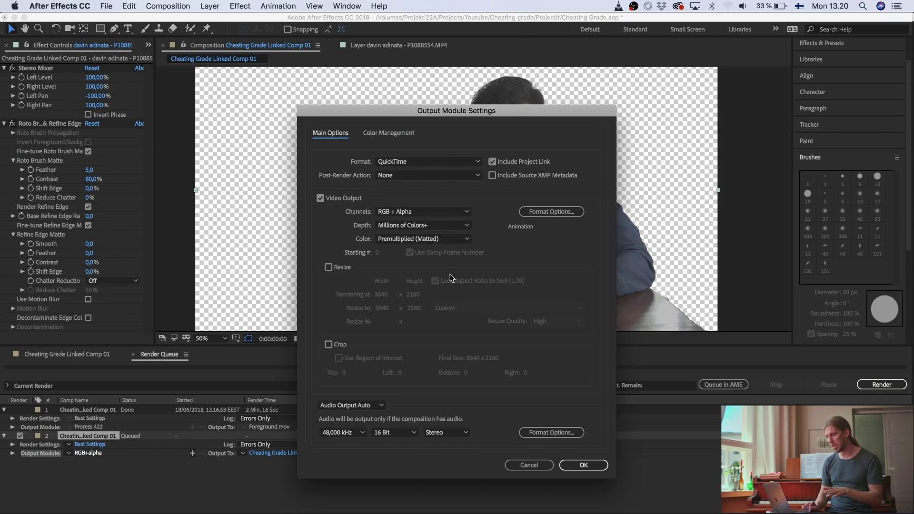
pyautogui.click(381, 211)
pyautogui.click(449, 190)
pyautogui.click(439, 161)
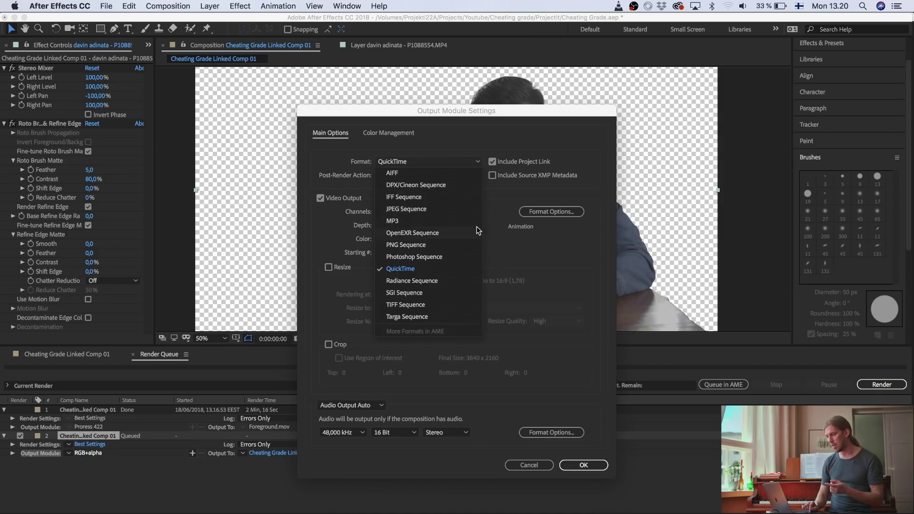
pyautogui.click(499, 202)
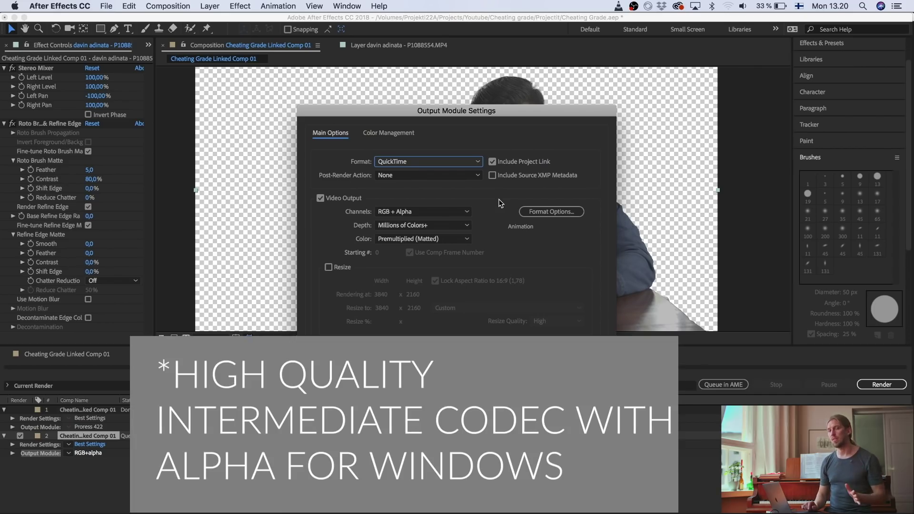
pyautogui.click(399, 212)
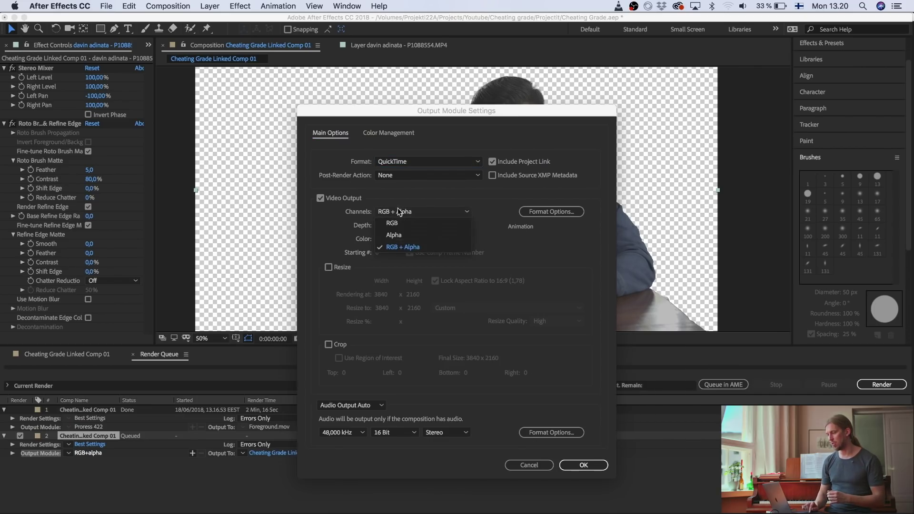
pyautogui.click(402, 247)
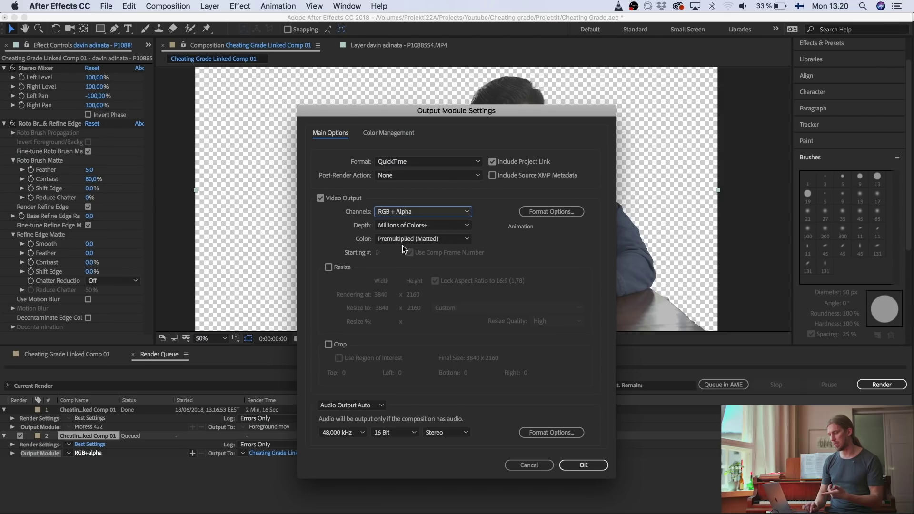
pyautogui.click(583, 465)
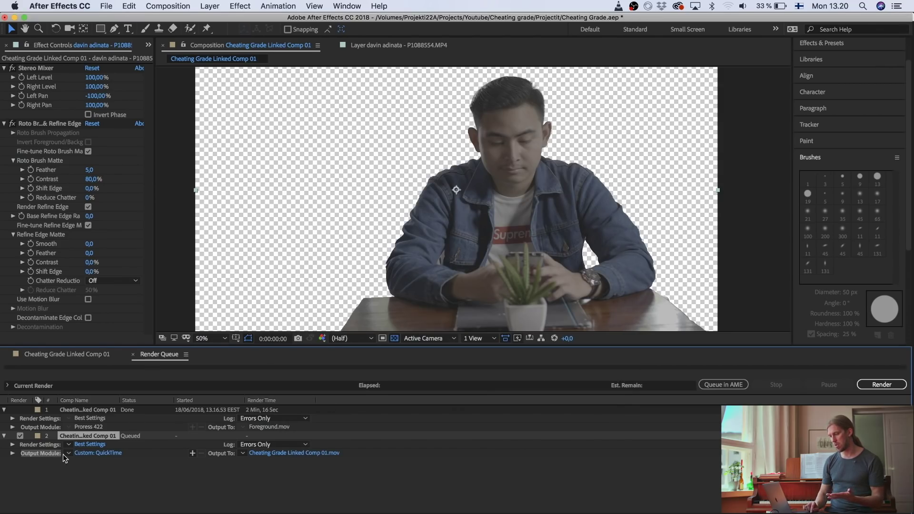
# Step: Set the output file to Foreground 2 in the Rendit folder and render the queued composition
pyautogui.click(277, 453)
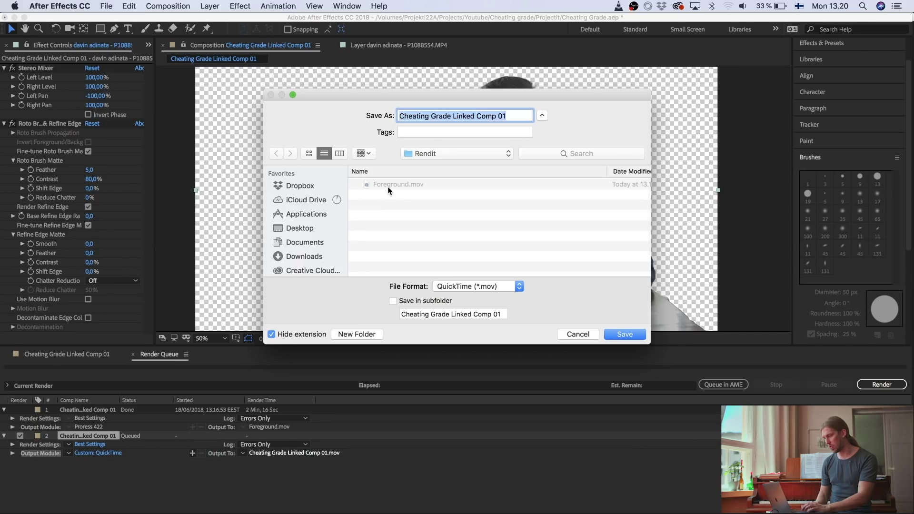
pyautogui.click(387, 186)
pyautogui.click(459, 116)
pyautogui.write('2')
pyautogui.click(640, 335)
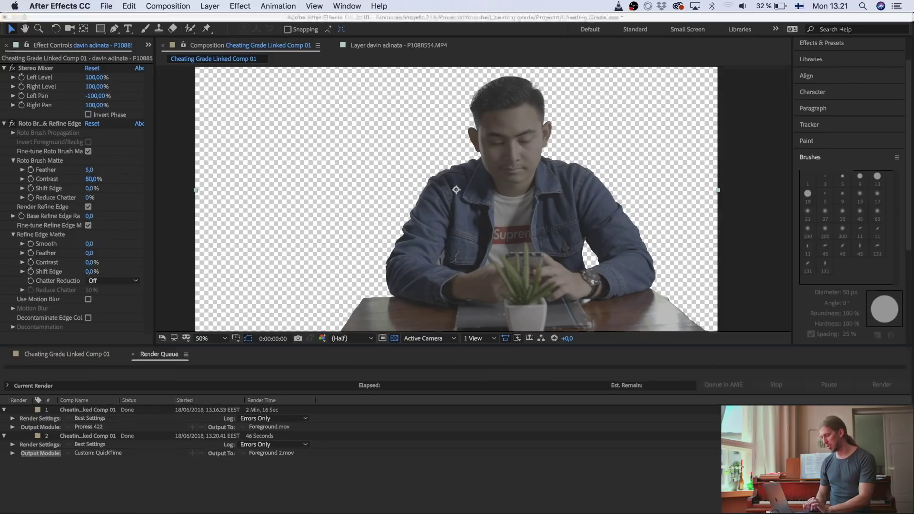
# Step: Switch to Premiere Pro and import Foreground 2.mov from the Rendit folder
pyautogui.press('super+Tab')
pyautogui.rightClick(44, 181)
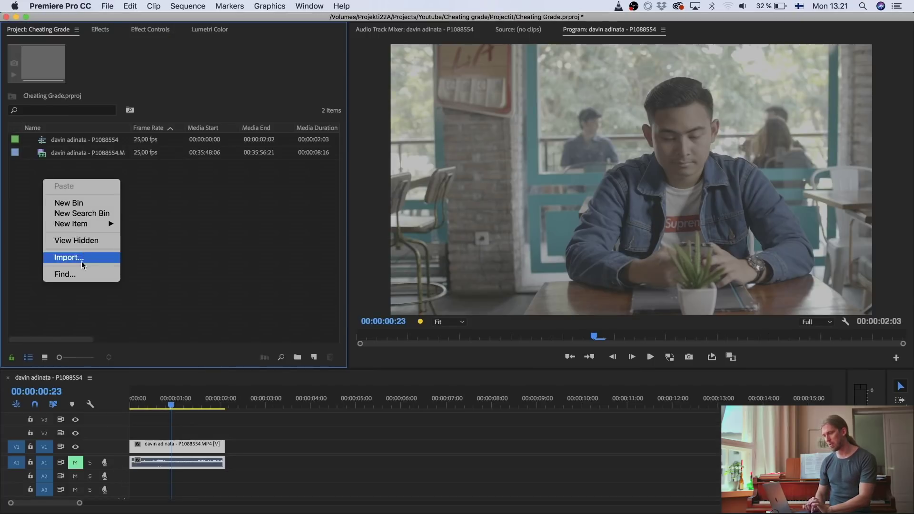
pyautogui.click(82, 259)
pyautogui.click(424, 72)
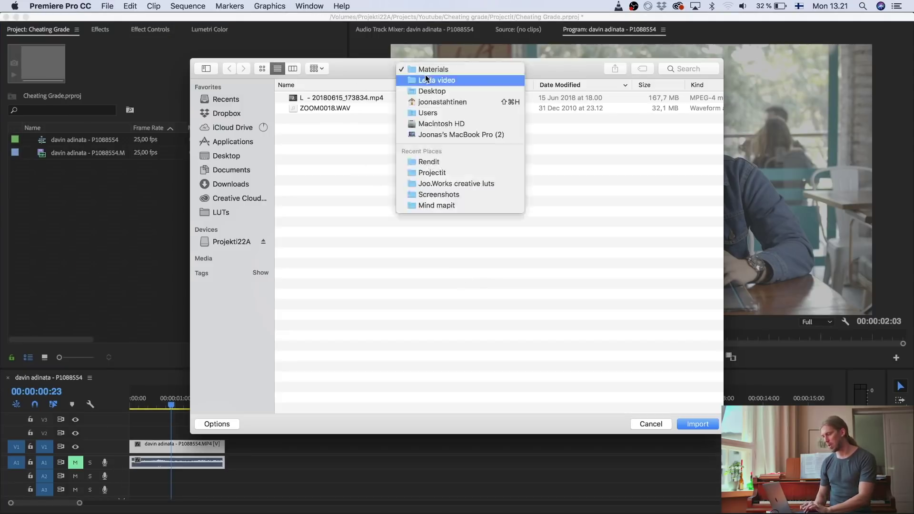
pyautogui.click(436, 161)
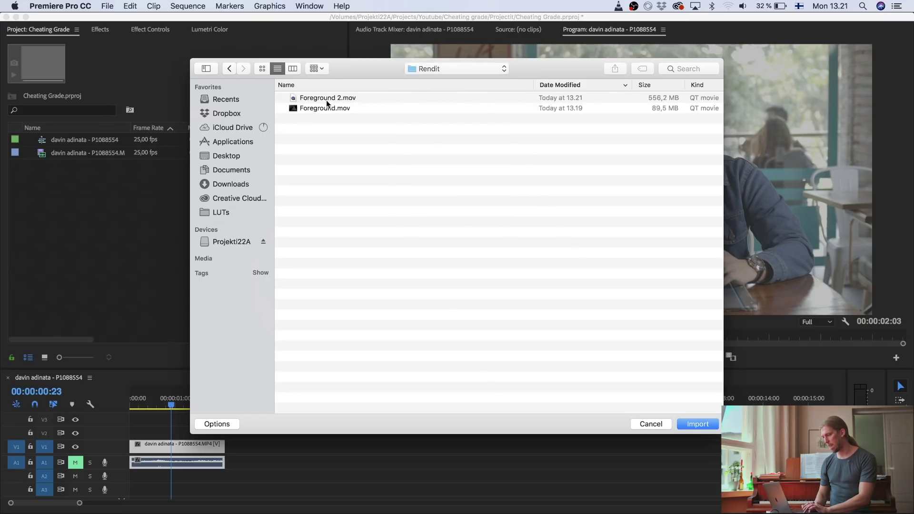
pyautogui.doubleClick(326, 97)
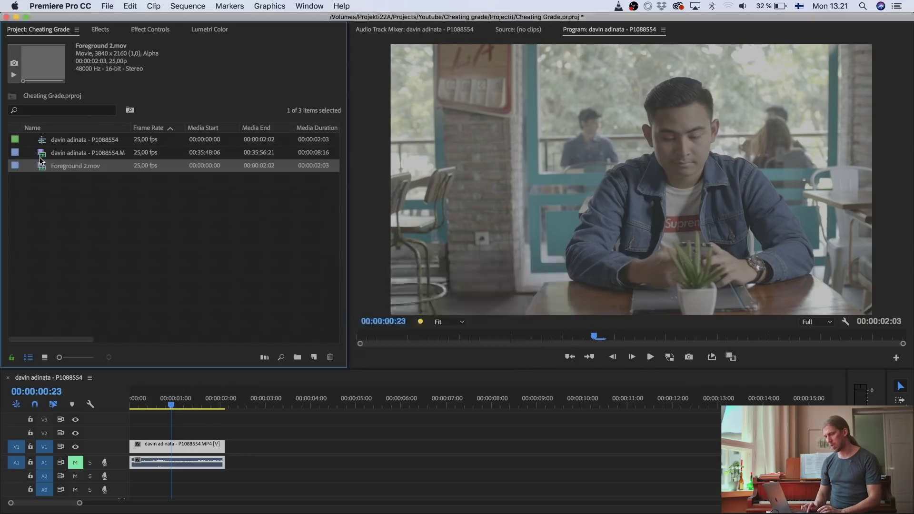
# Step: Place Foreground 2.mov on track V2 directly above the original clip and delete its audio
pyautogui.moveTo(46, 173); pyautogui.dragTo(126, 439)
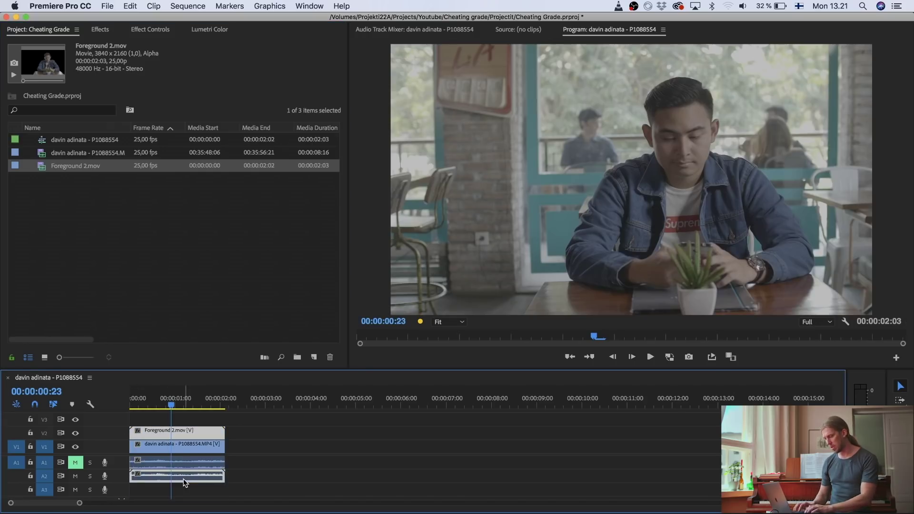
pyautogui.click(184, 482)
pyautogui.press('Delete')
# Step: Hide track V1 briefly to check the foreground cutout on its own, and show the track again
pyautogui.click(170, 451)
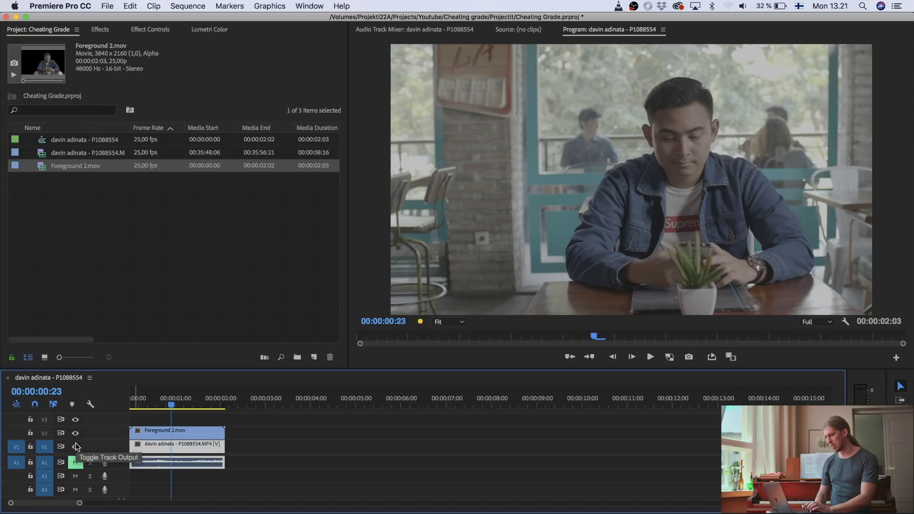
pyautogui.click(75, 446)
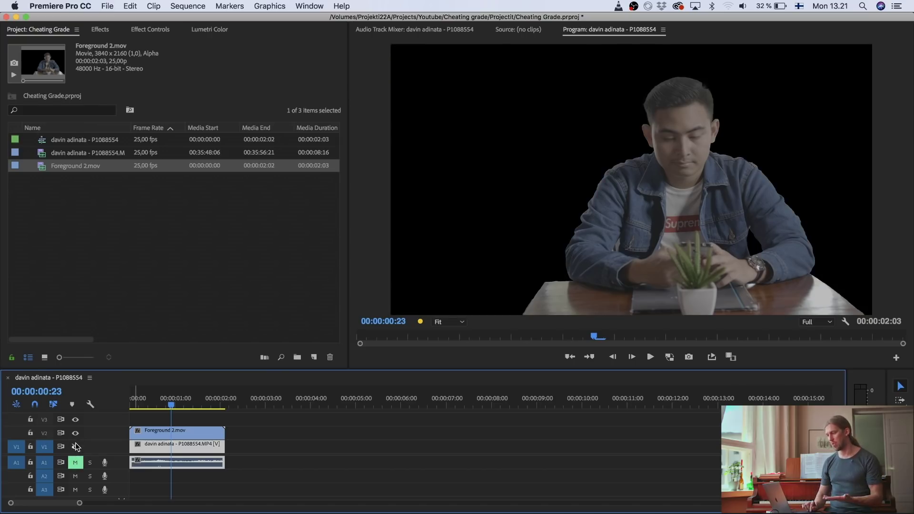
pyautogui.click(75, 444)
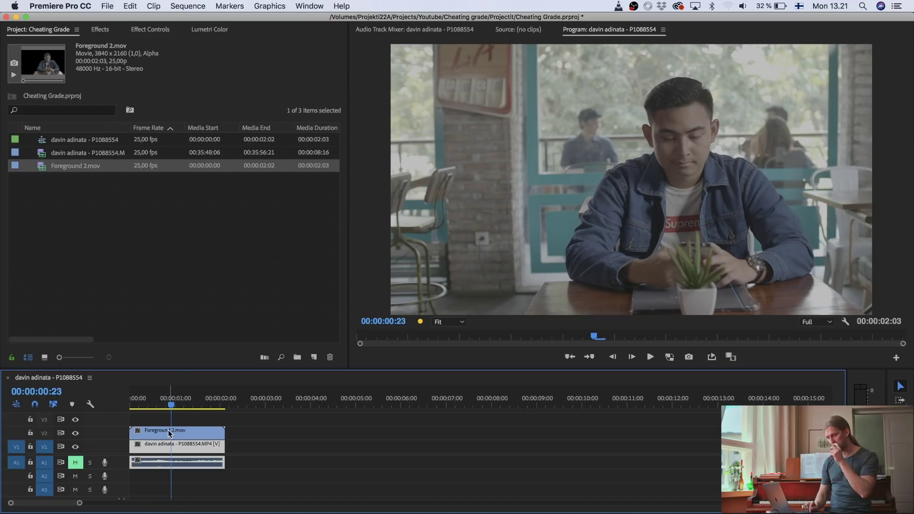
# Step: Create a 3840 x 2160 adjustment layer at 25 fps and place it on track V3 above both clips
pyautogui.click(314, 357)
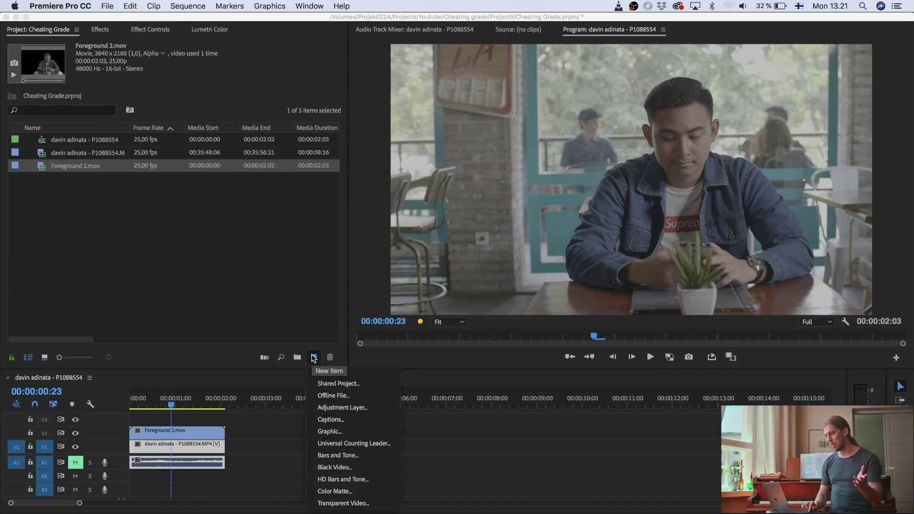
pyautogui.click(346, 409)
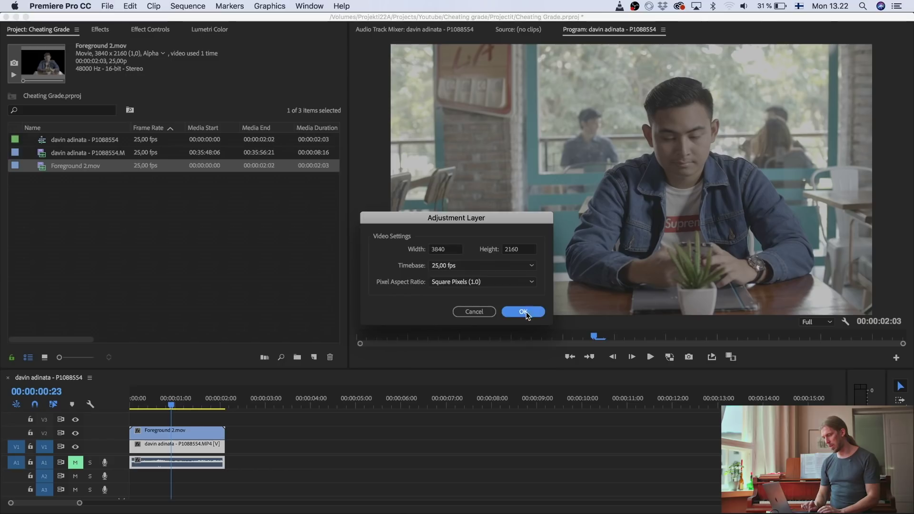
pyautogui.click(526, 312)
pyautogui.moveTo(54, 149); pyautogui.dragTo(224, 418)
# Step: Apply the Film gamma 3 Vlog to rec709 look to the adjustment layer in Lumetri Color
pyautogui.click(208, 29)
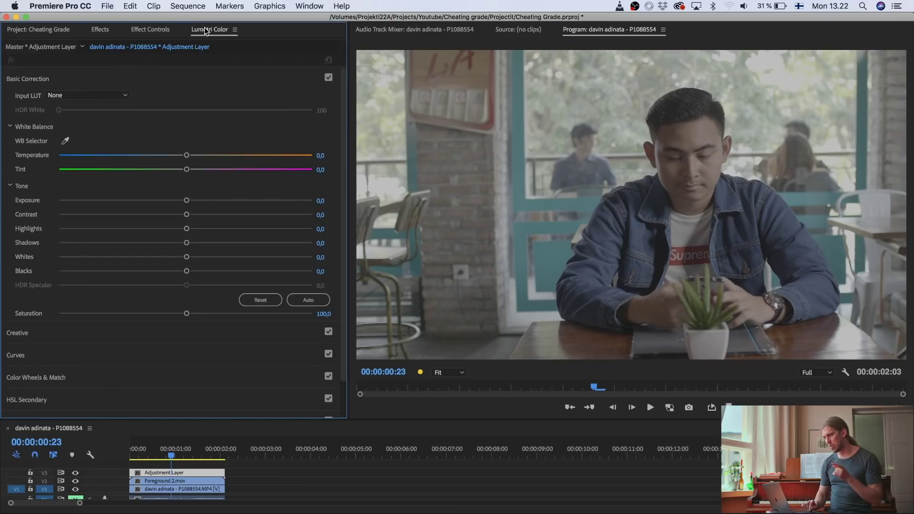
pyautogui.click(155, 80)
pyautogui.click(147, 101)
pyautogui.click(143, 118)
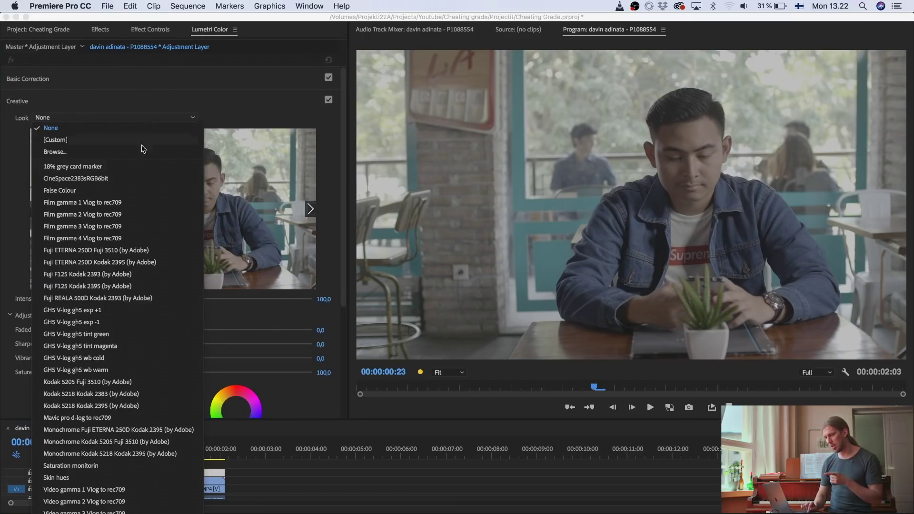
pyautogui.click(105, 222)
pyautogui.click(108, 100)
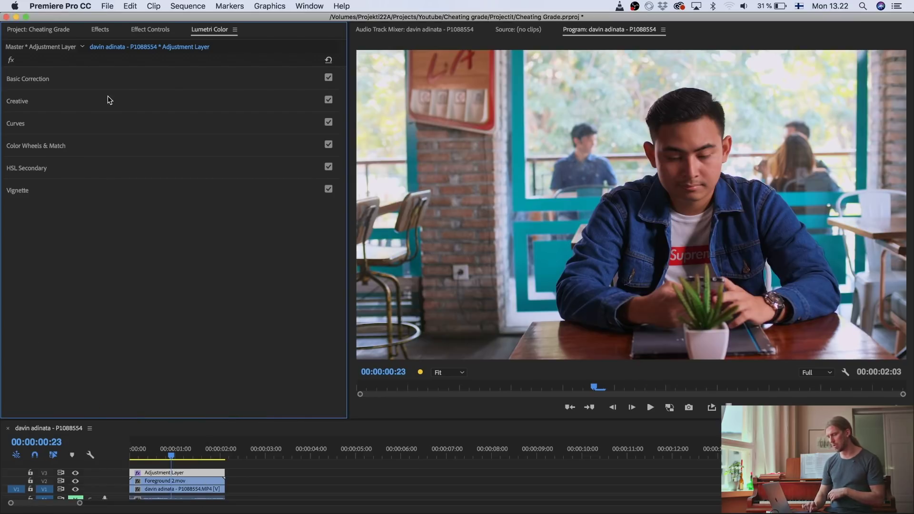
# Step: Correct the adjustment layer with Tint -2.6, Contrast -17.2, Highlights 36.9, Shadows 5.2, Whites -6.9 and Blacks -22.3
pyautogui.click(155, 77)
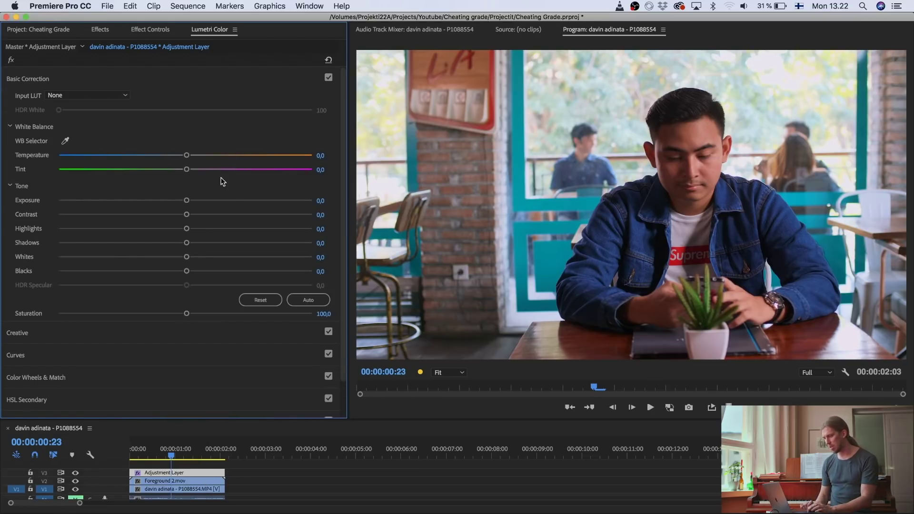
pyautogui.moveTo(186, 169); pyautogui.dragTo(182, 170)
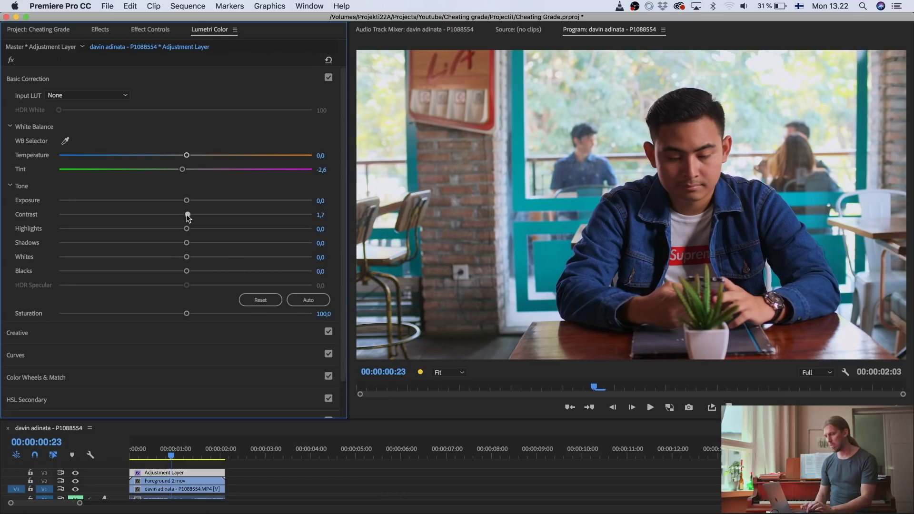
pyautogui.moveTo(186, 214); pyautogui.dragTo(192, 243)
pyautogui.moveTo(186, 271)
pyautogui.mouseDown()
pyautogui.moveTo(157, 271)
pyautogui.moveTo(176, 257)
pyautogui.mouseUp()
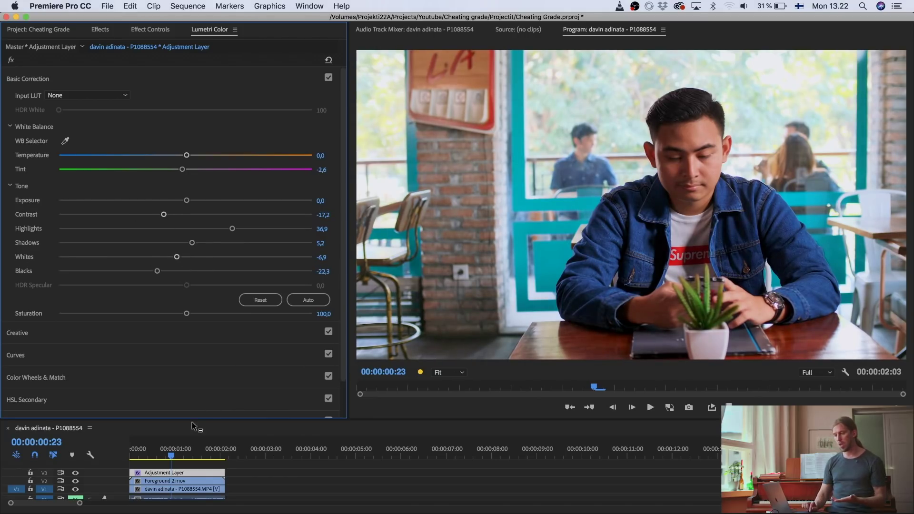
# Step: Apply the GH5 V-log gh5 exp -1 creative look to the original background clip on track V1
pyautogui.moveTo(197, 423); pyautogui.dragTo(199, 346)
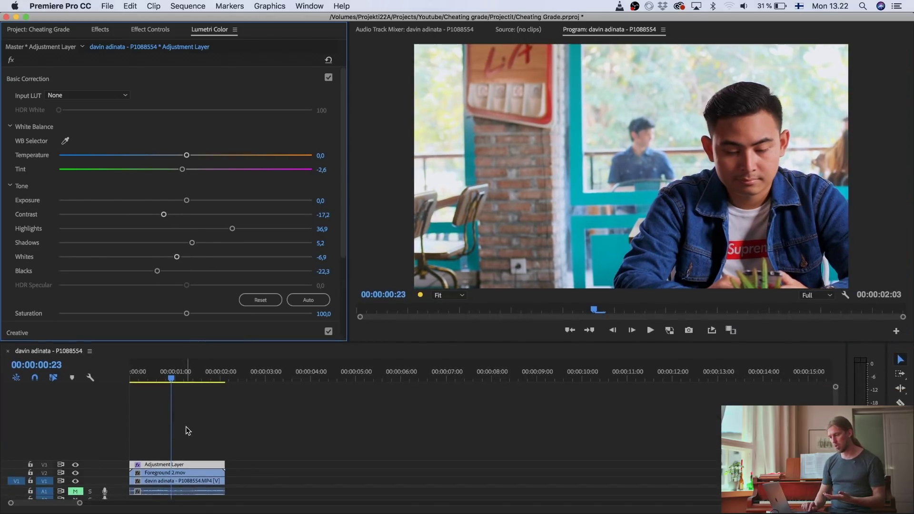
pyautogui.click(184, 480)
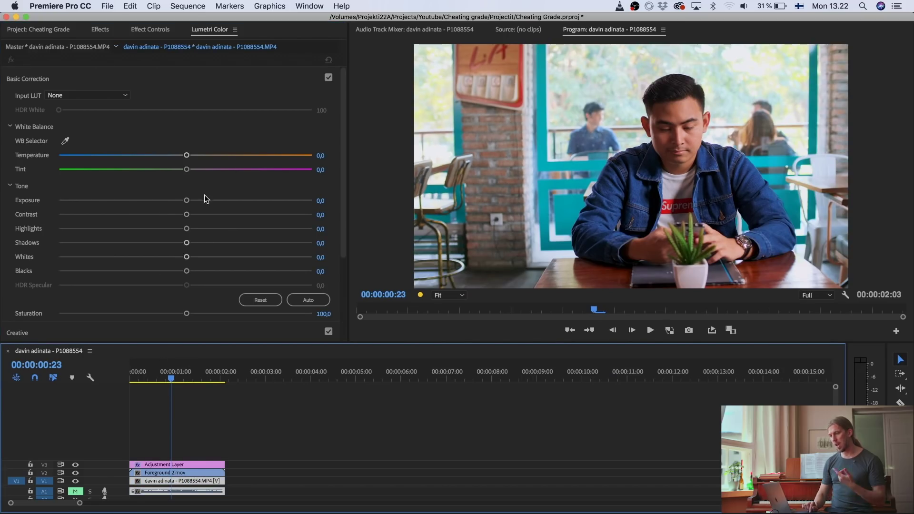
pyautogui.click(172, 79)
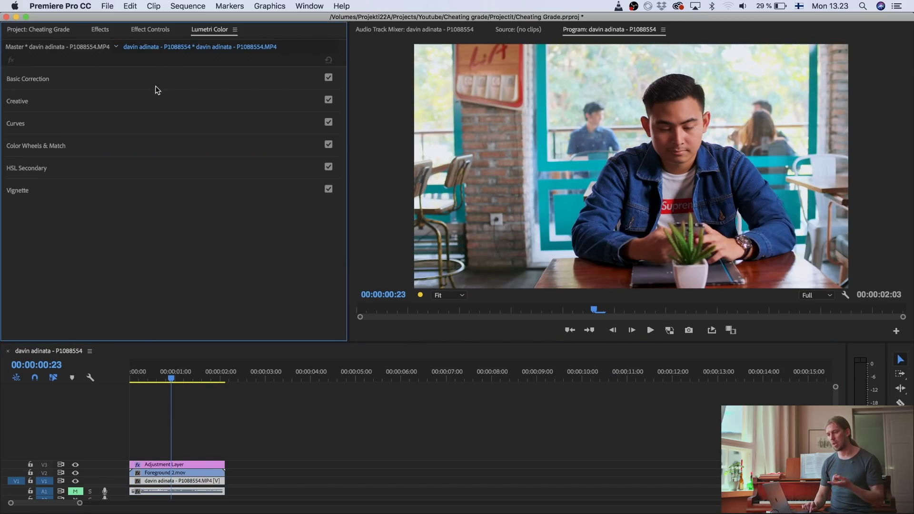
pyautogui.click(147, 102)
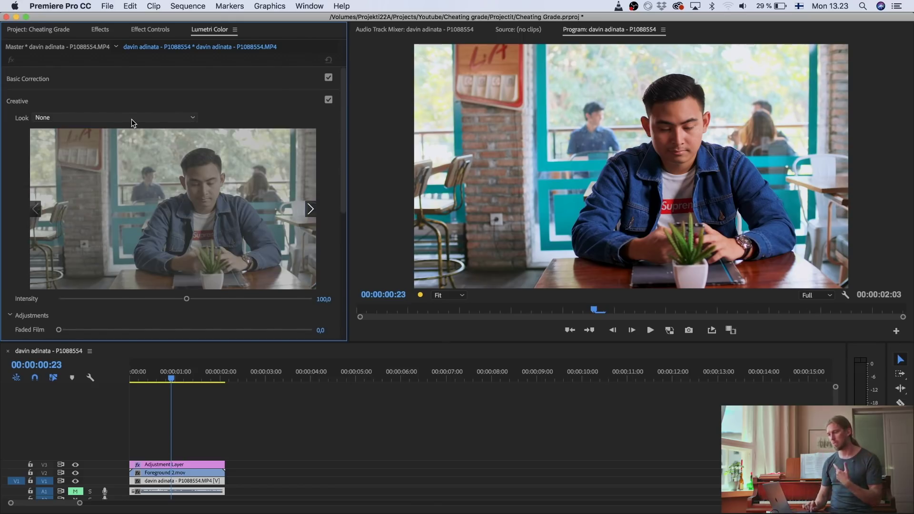
pyautogui.click(133, 119)
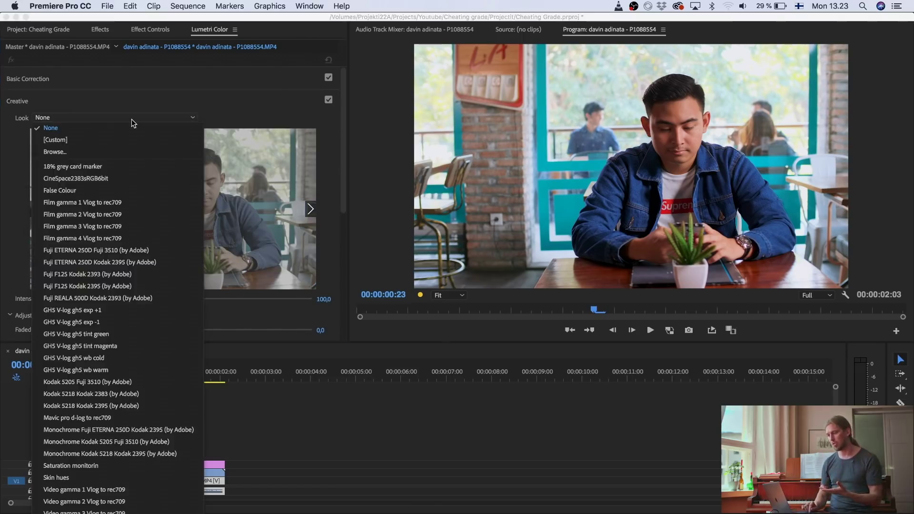
pyautogui.click(87, 322)
# Step: Raise the background clip's creative look Intensity to about 165
pyautogui.scroll(-3, 195, 177)
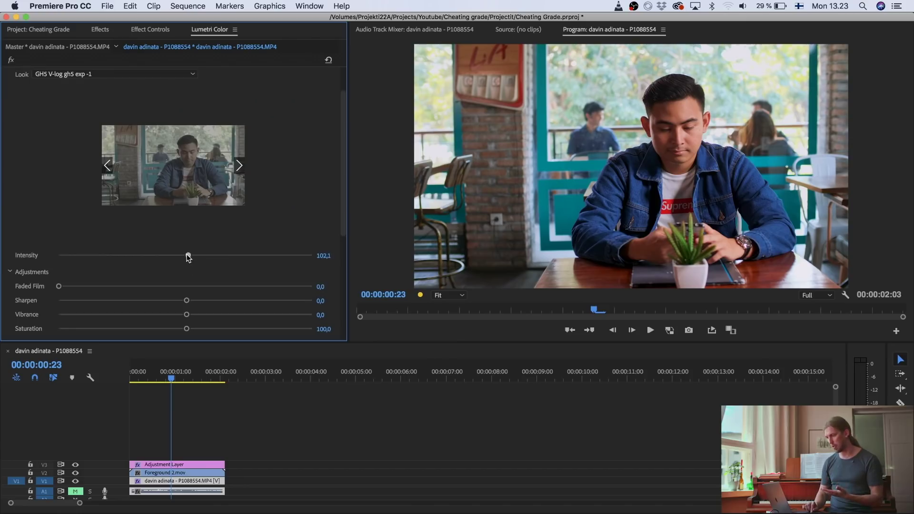
pyautogui.moveTo(188, 257); pyautogui.dragTo(212, 256)
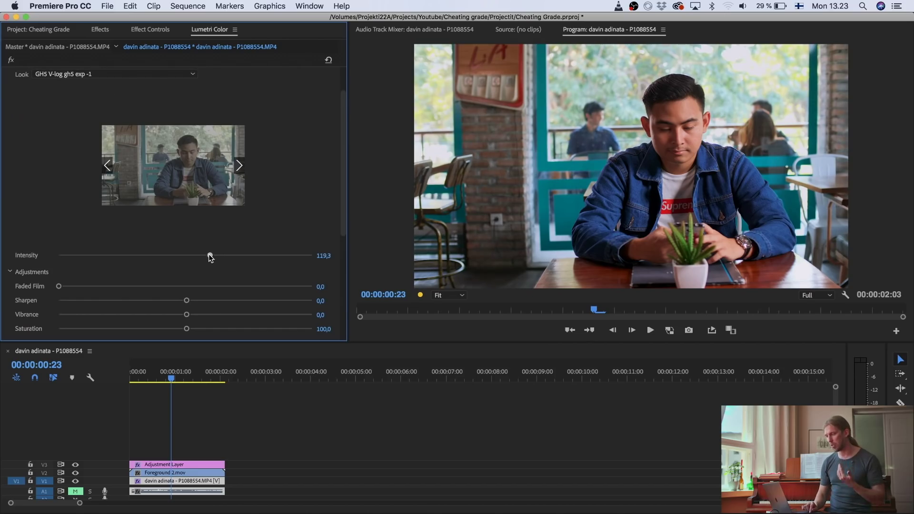
pyautogui.moveTo(246, 260); pyautogui.dragTo(275, 283)
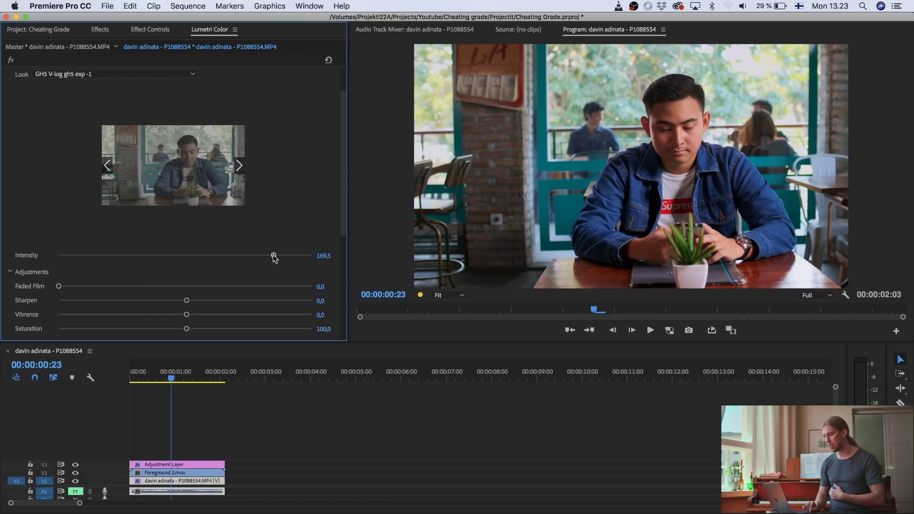
pyautogui.moveTo(189, 256); pyautogui.dragTo(244, 262)
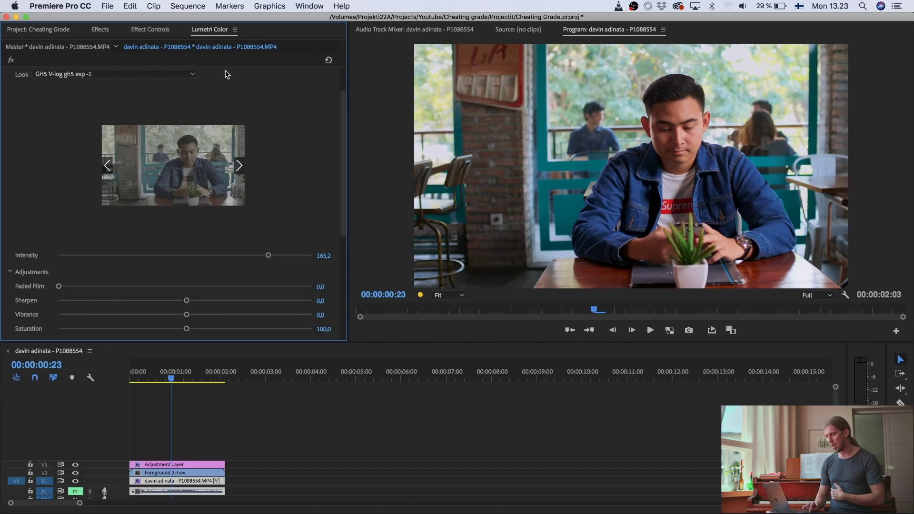
# Step: Duplicate the Lumetri Color effect on the background clip
pyautogui.click(156, 29)
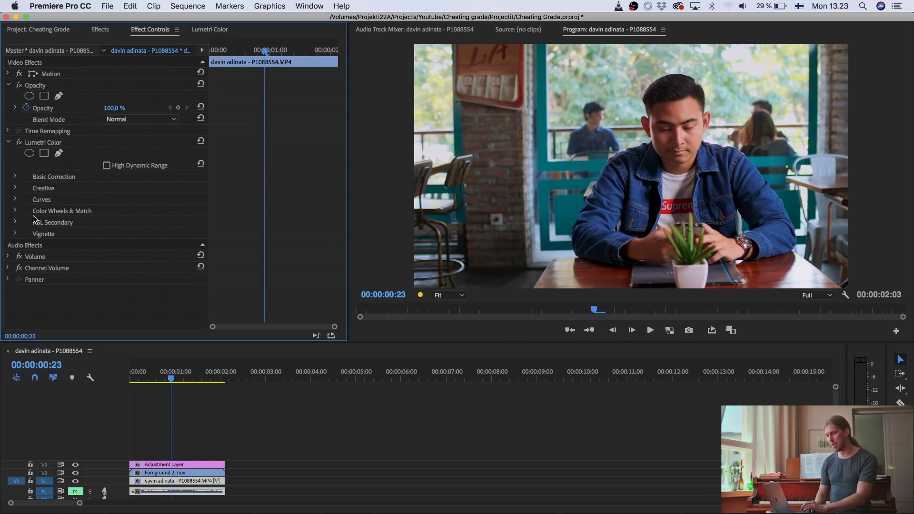
pyautogui.click(58, 142)
pyautogui.press('super+c')
pyautogui.press('super+v')
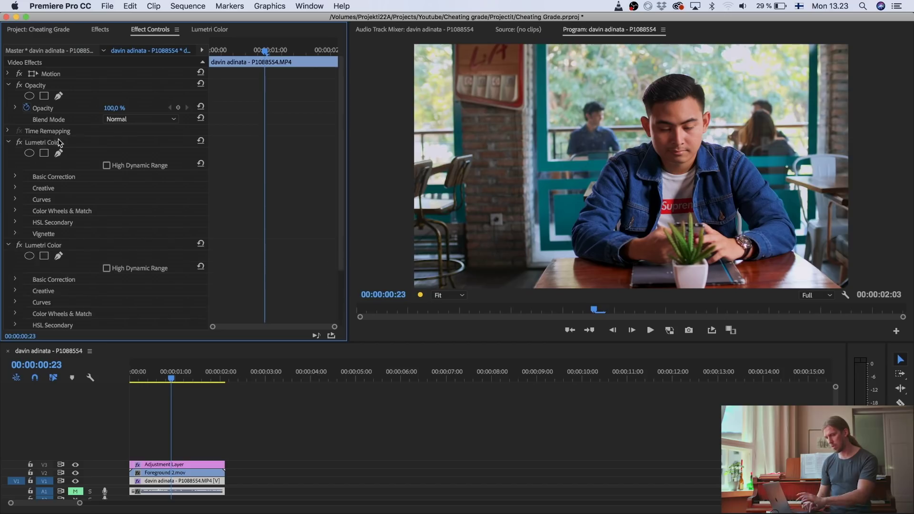
# Step: Rename the background clip's first Lumetri Color effect EXP and its duplicate WB
pyautogui.click(8, 142)
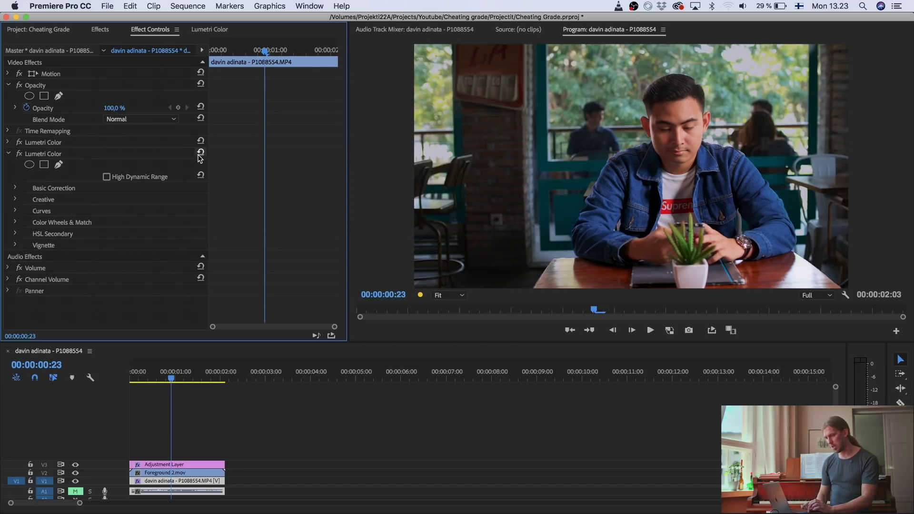
pyautogui.rightClick(30, 143)
pyautogui.click(56, 153)
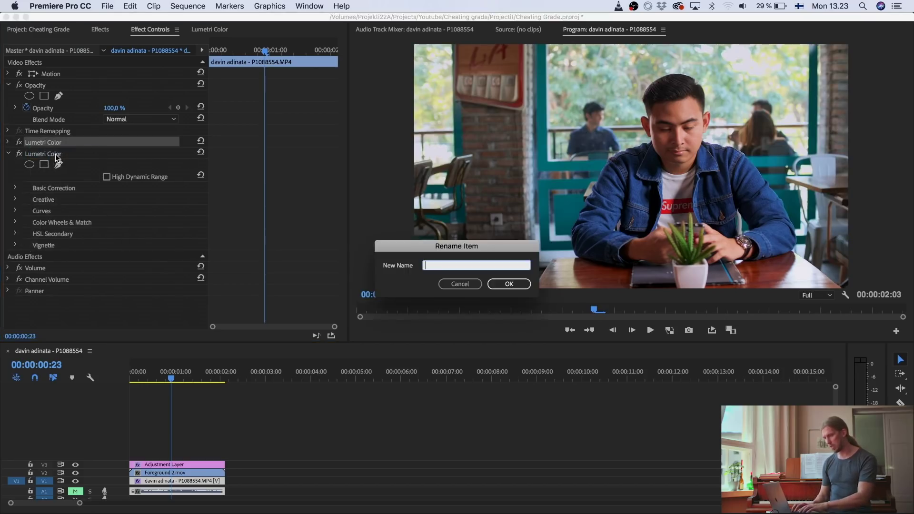
pyautogui.write('EXP')
pyautogui.press('Return')
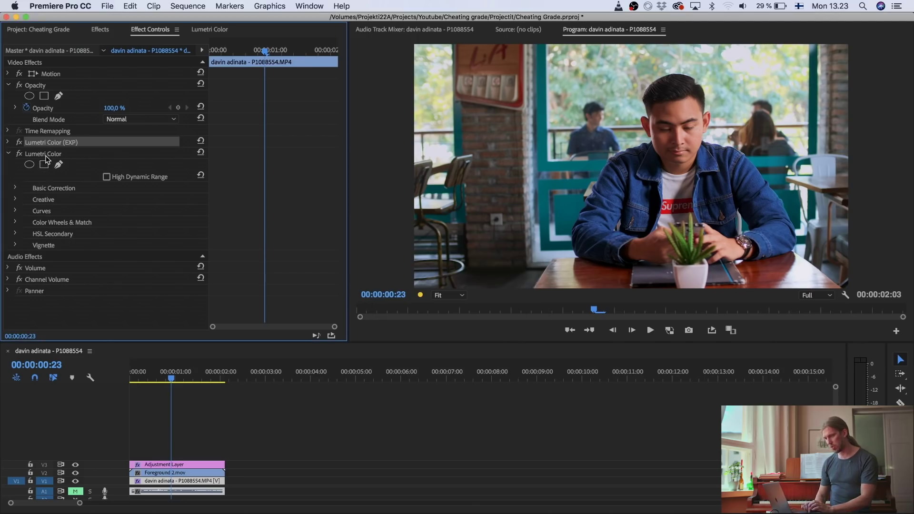
pyautogui.rightClick(45, 153)
pyautogui.click(63, 165)
pyautogui.write('WBN')
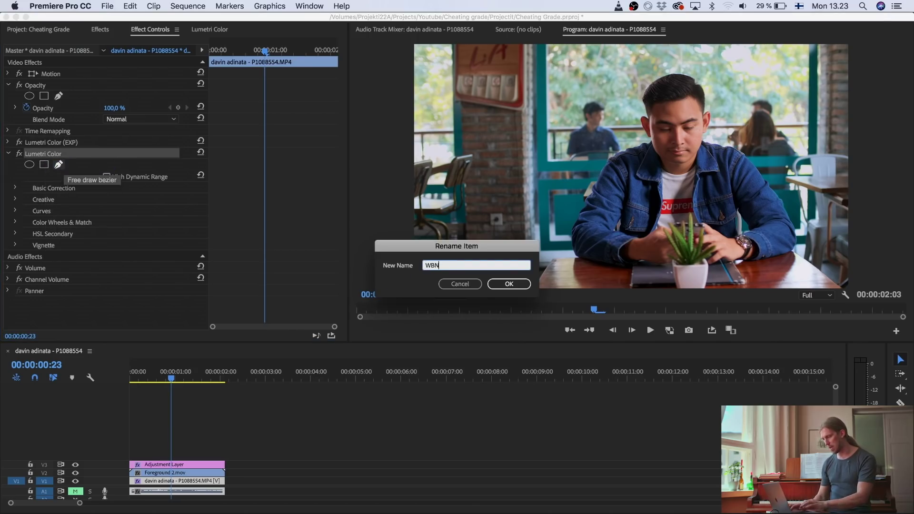
pyautogui.press('Return')
# Step: Apply the GH5 V-log gh5 wb warm creative look to the WB effect at an Intensity of about 28.8
pyautogui.click(211, 29)
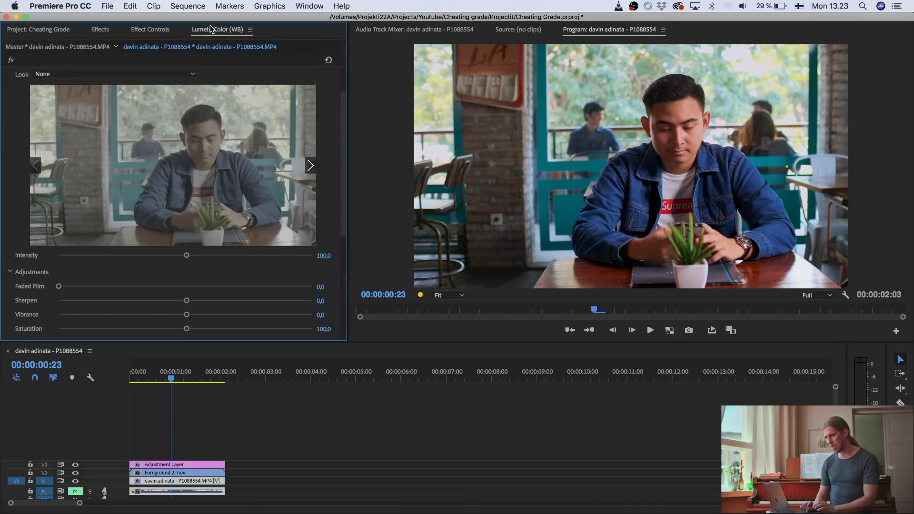
pyautogui.click(158, 72)
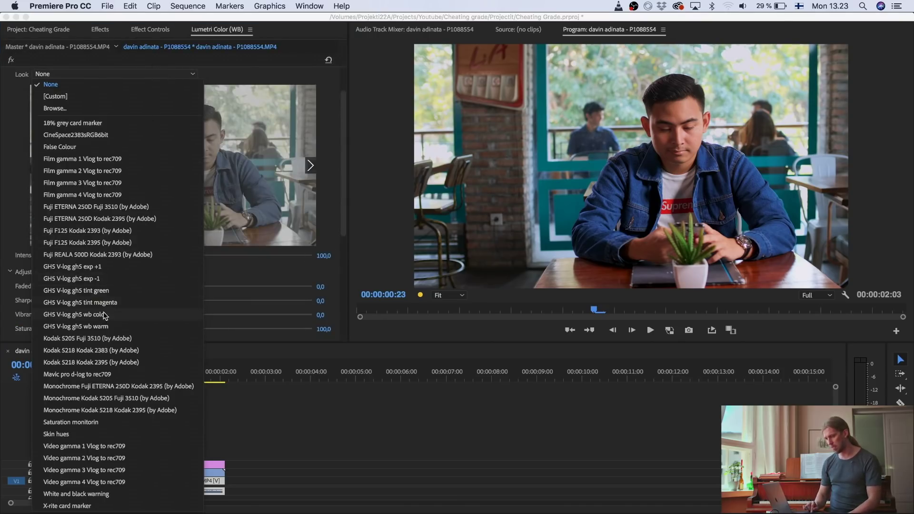
pyautogui.click(96, 326)
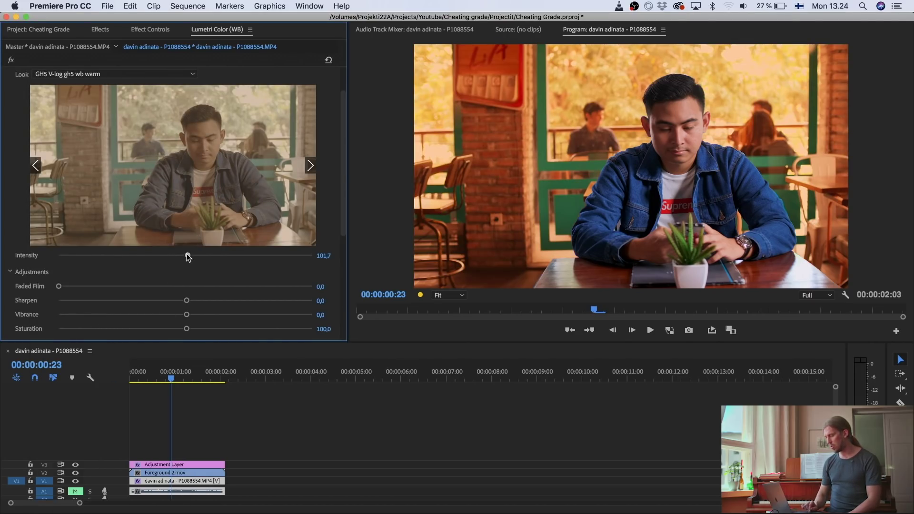
pyautogui.moveTo(186, 255); pyautogui.dragTo(93, 256)
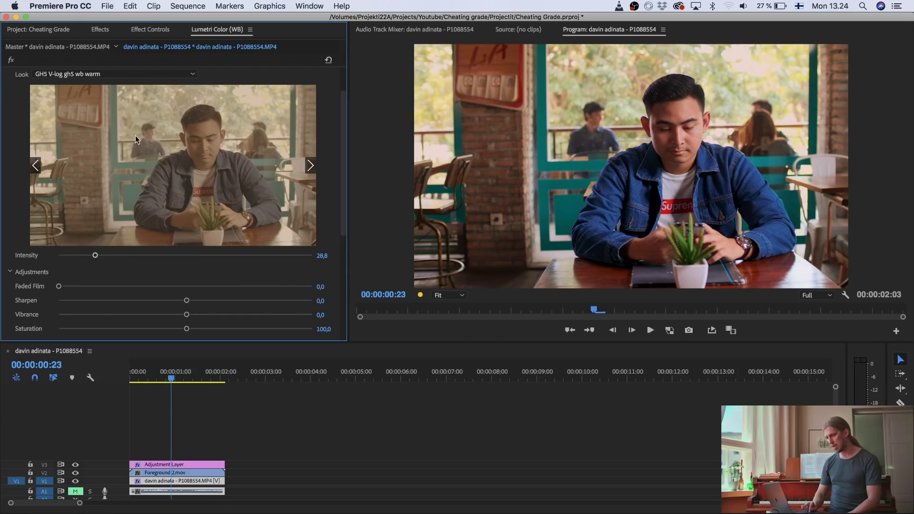
pyautogui.scroll(3, 136, 138)
pyautogui.click(158, 98)
# Step: Compare the background with the WB effect switched off and on
pyautogui.click(155, 30)
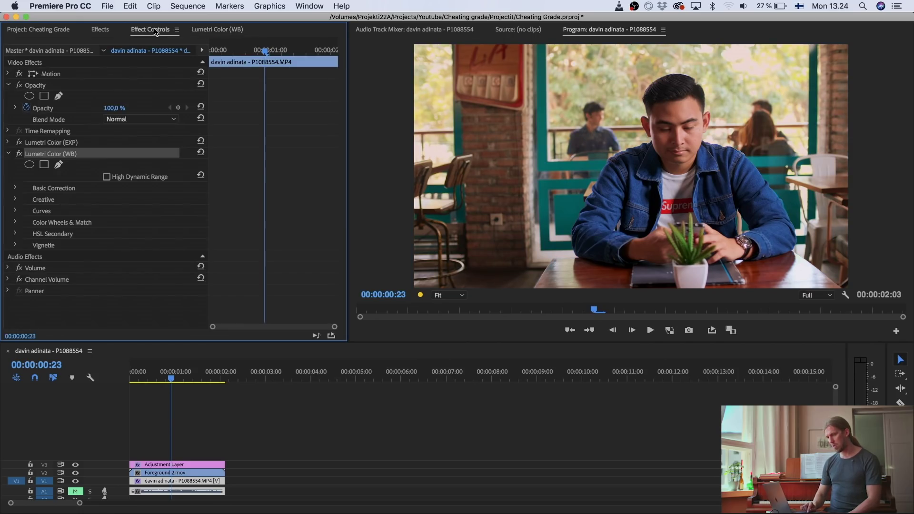
pyautogui.click(8, 153)
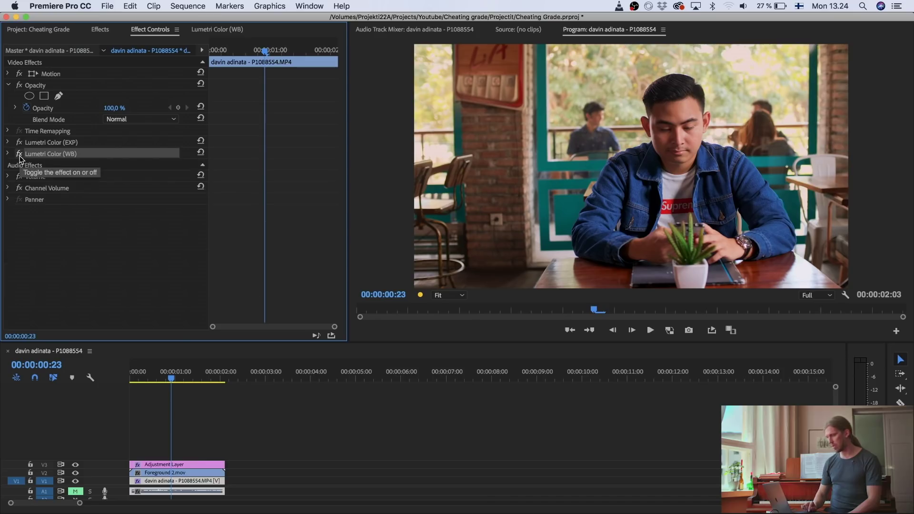
pyautogui.click(19, 157)
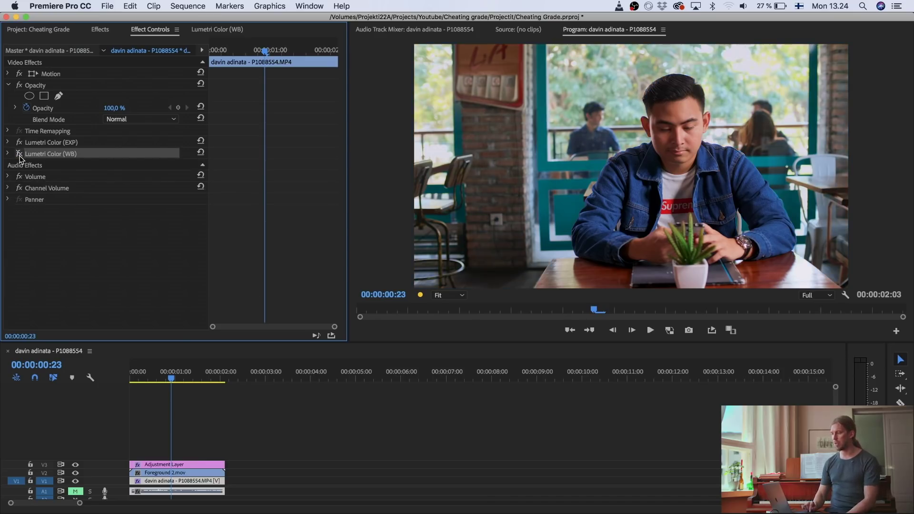
pyautogui.click(20, 156)
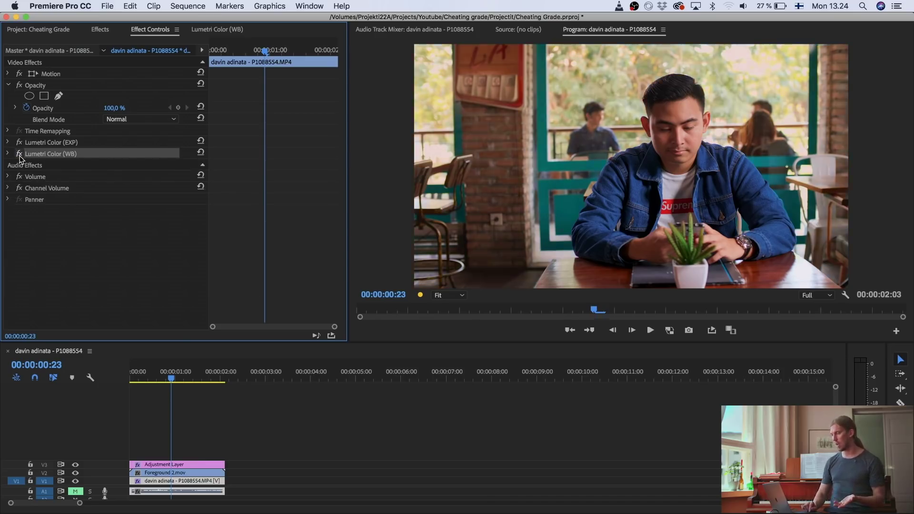
# Step: Reduce the Intensity of the WB effect's creative look to about 17.6
pyautogui.click(203, 32)
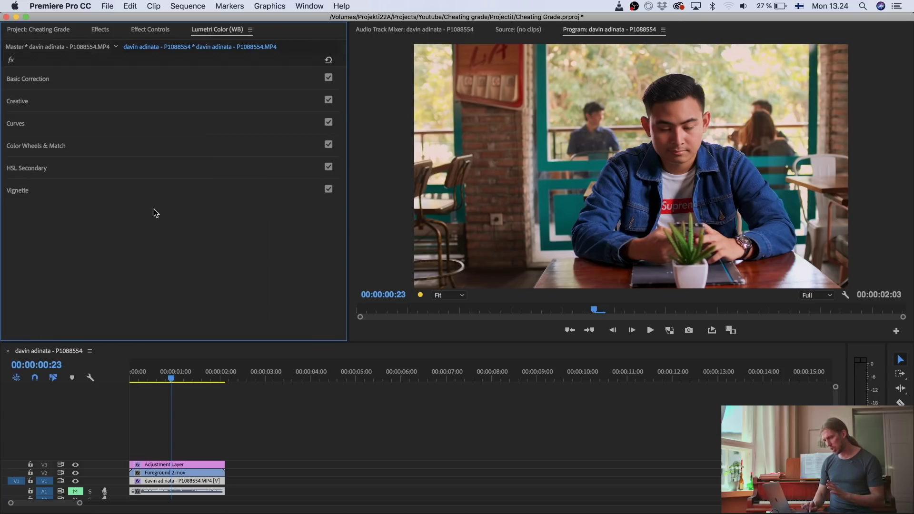
pyautogui.click(125, 101)
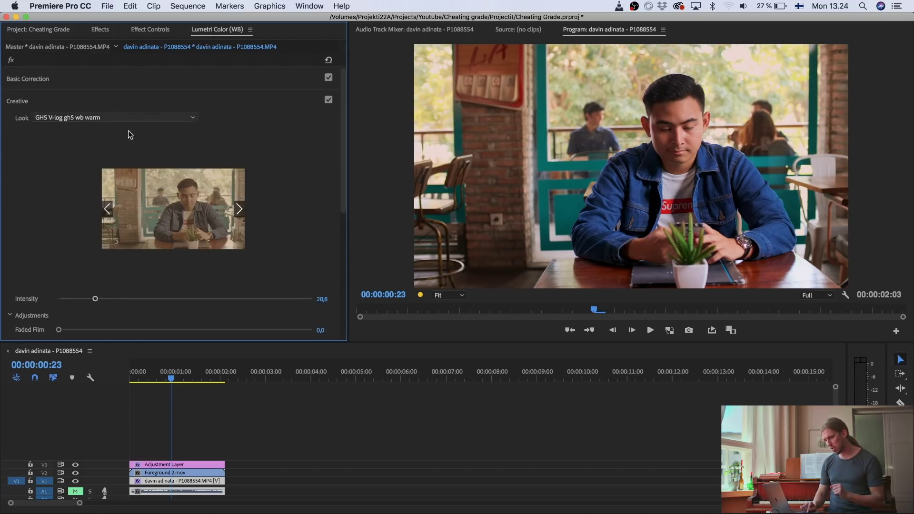
pyautogui.click(83, 299)
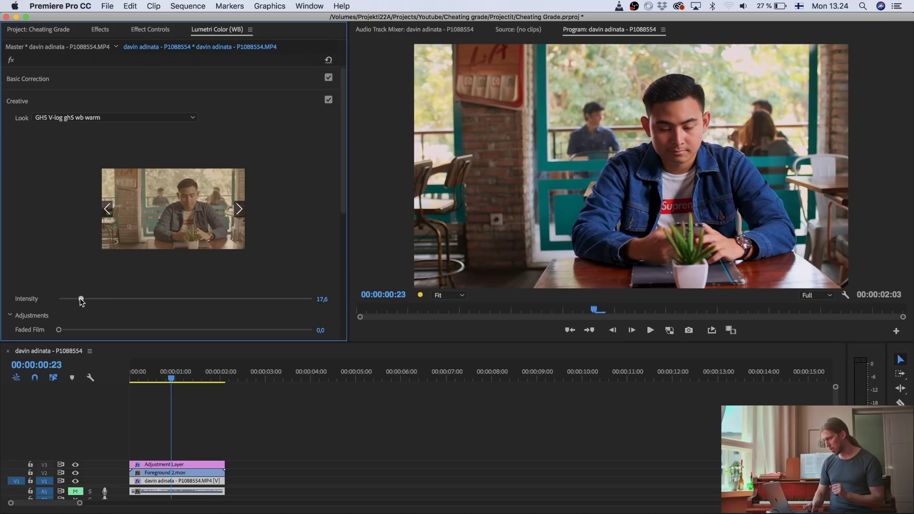
# Step: Compare the background with the EXP effect switched off and on
pyautogui.click(143, 30)
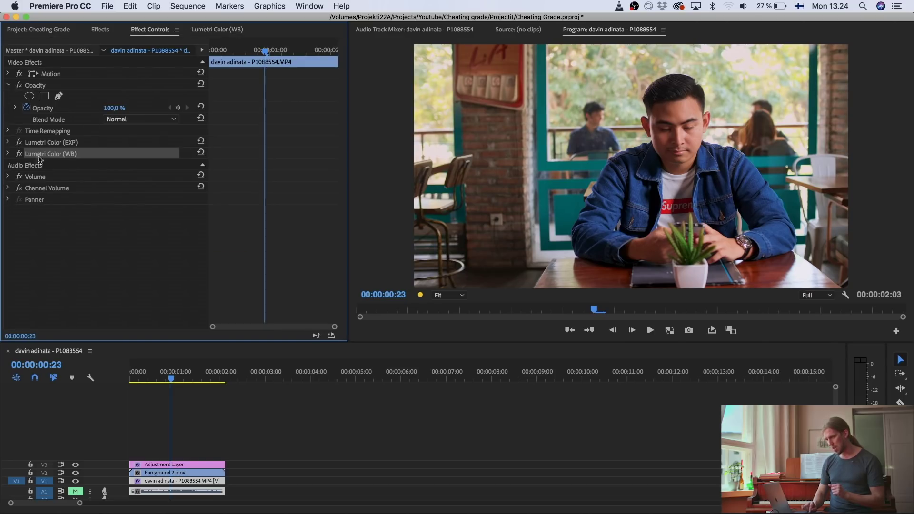
pyautogui.click(20, 142)
pyautogui.click(19, 142)
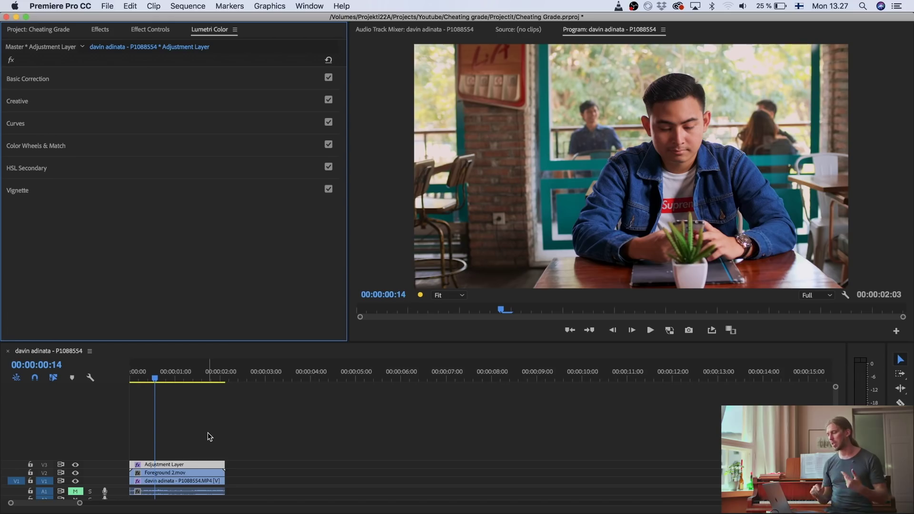
# Step: Turn off the hue and saturation ranges in the HSL Secondary key of the Foreground 2.mov clip
pyautogui.click(164, 474)
pyautogui.click(145, 29)
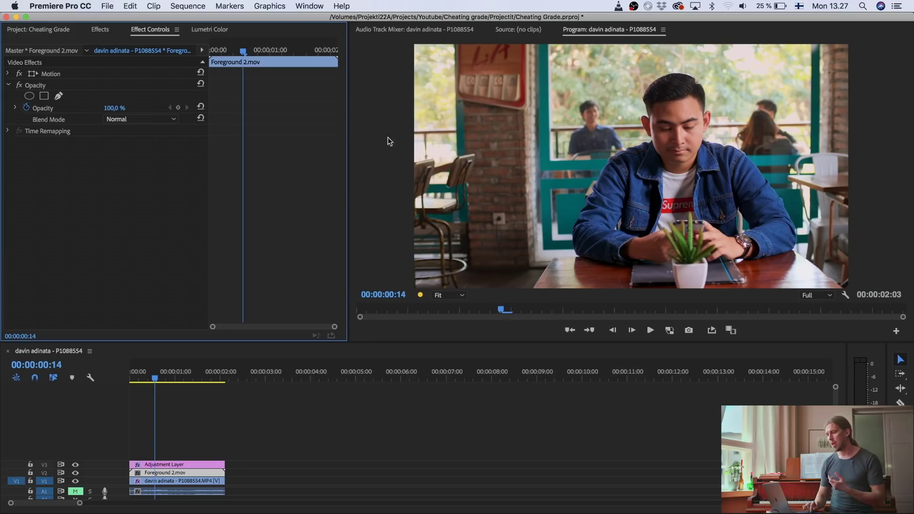
pyautogui.click(196, 29)
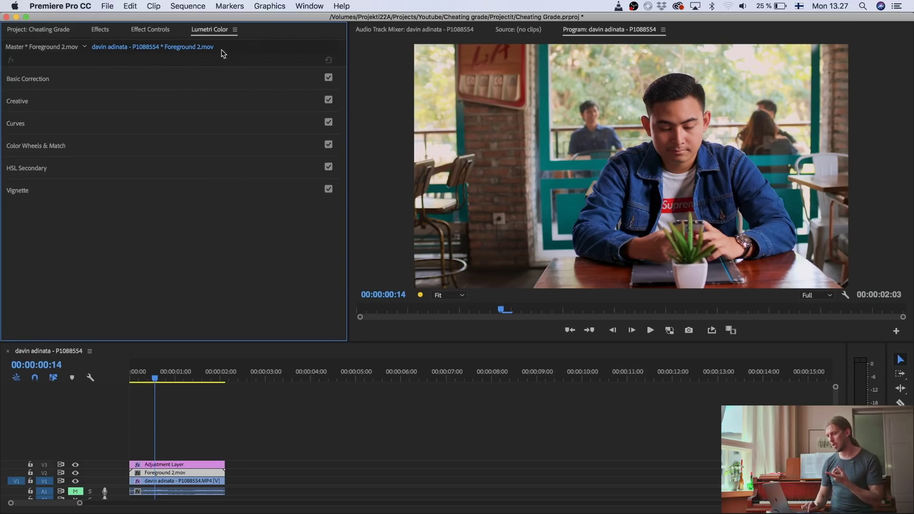
pyautogui.click(79, 169)
pyautogui.scroll(-3, 143, 181)
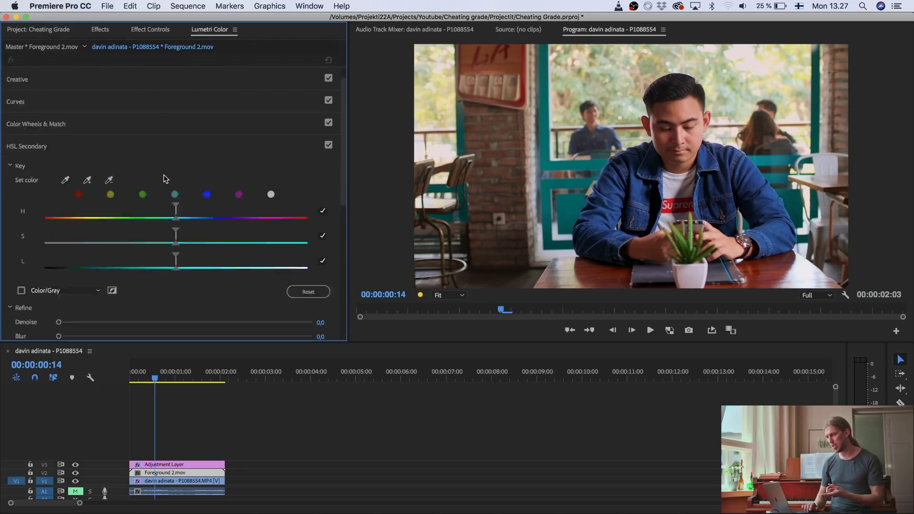
pyautogui.click(322, 158)
pyautogui.click(322, 183)
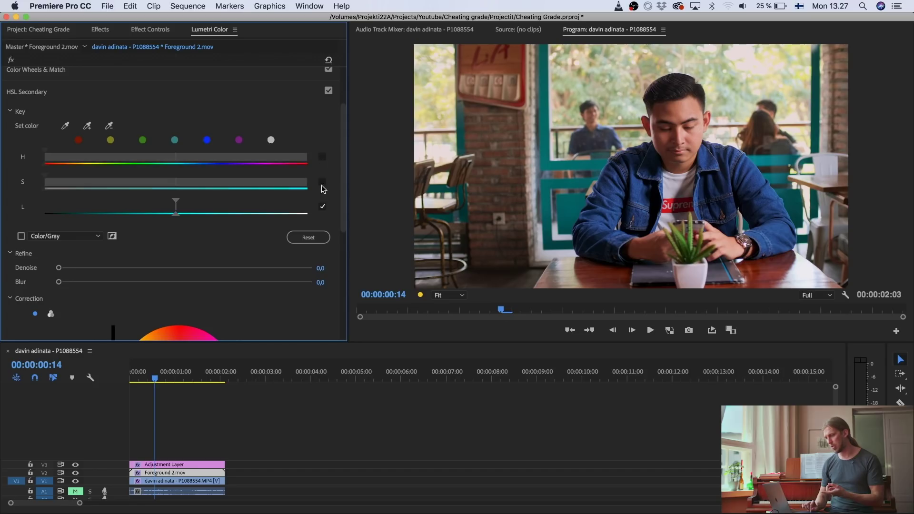
# Step: Limit the key's luminance range to the dark tones with a soft falloff, checking it with the Color/Gray mask preview
pyautogui.moveTo(176, 205); pyautogui.dragTo(51, 212)
pyautogui.moveTo(105, 206); pyautogui.dragTo(98, 207)
pyautogui.click(21, 236)
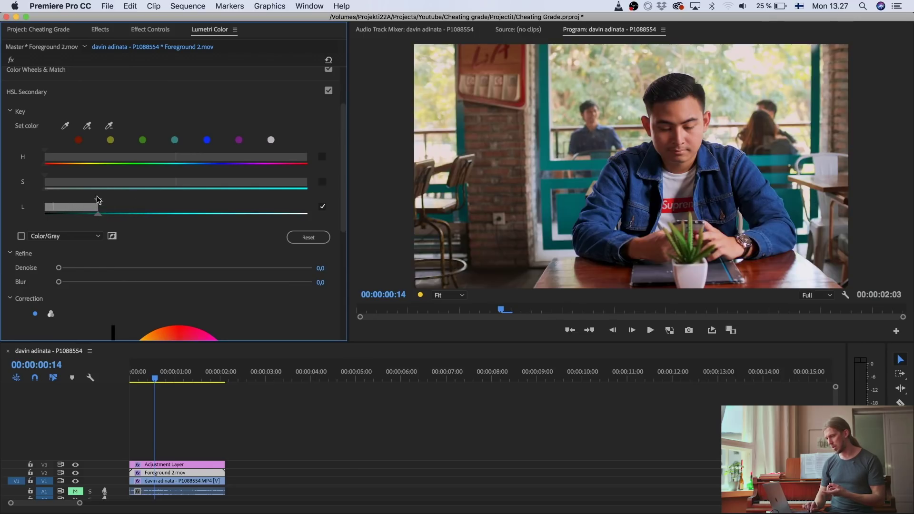
pyautogui.click(21, 236)
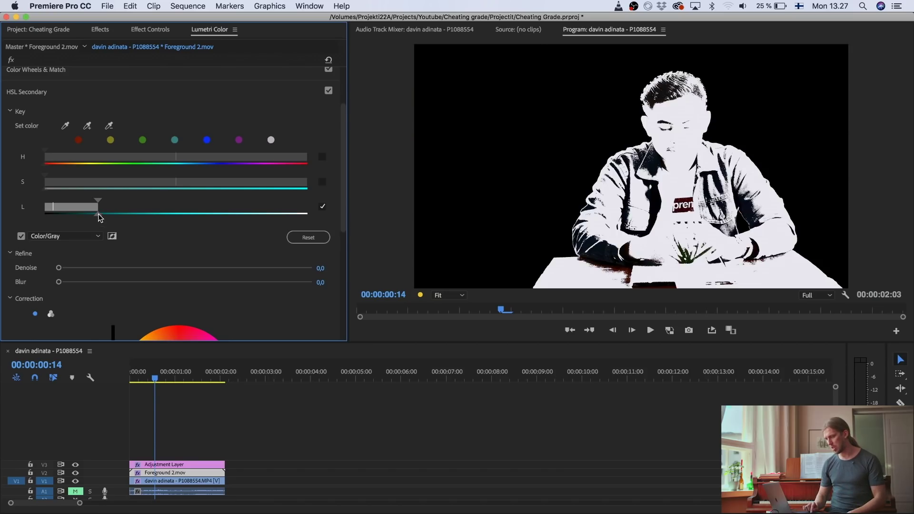
pyautogui.moveTo(99, 215)
pyautogui.mouseDown()
pyautogui.moveTo(112, 219)
pyautogui.moveTo(91, 205)
pyautogui.mouseUp()
# Step: Set the key's Blur to 46 and extend its luminance range slightly toward the brighter tones
pyautogui.scroll(-2, 96, 247)
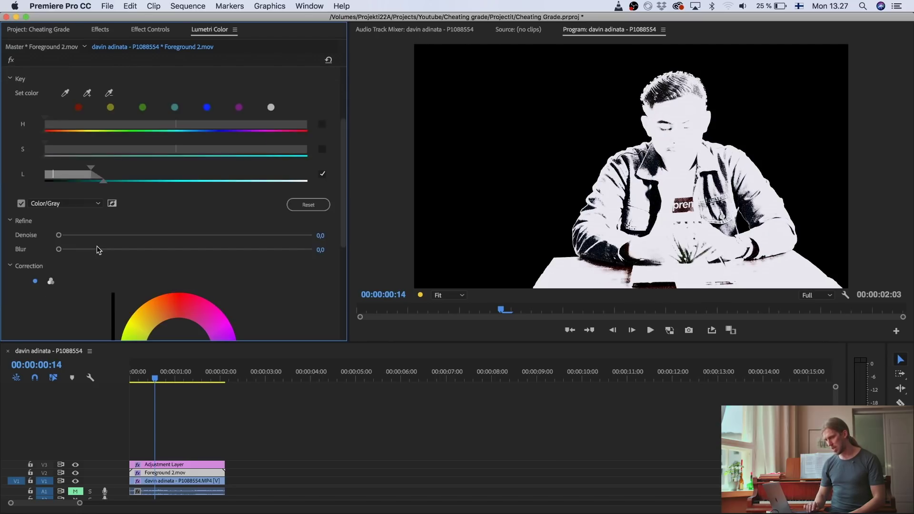
pyautogui.moveTo(59, 250); pyautogui.dragTo(357, 265)
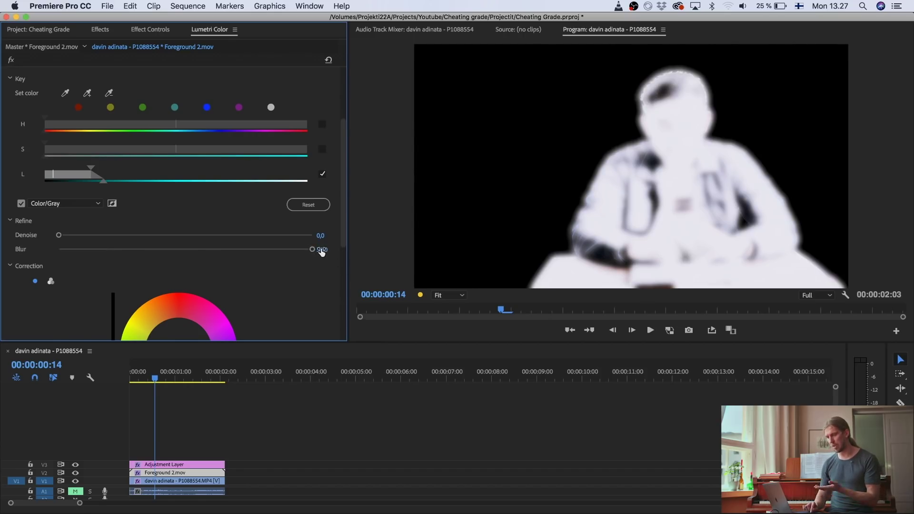
pyautogui.moveTo(322, 250)
pyautogui.mouseDown()
pyautogui.moveTo(344, 250)
pyautogui.moveTo(319, 249)
pyautogui.mouseUp()
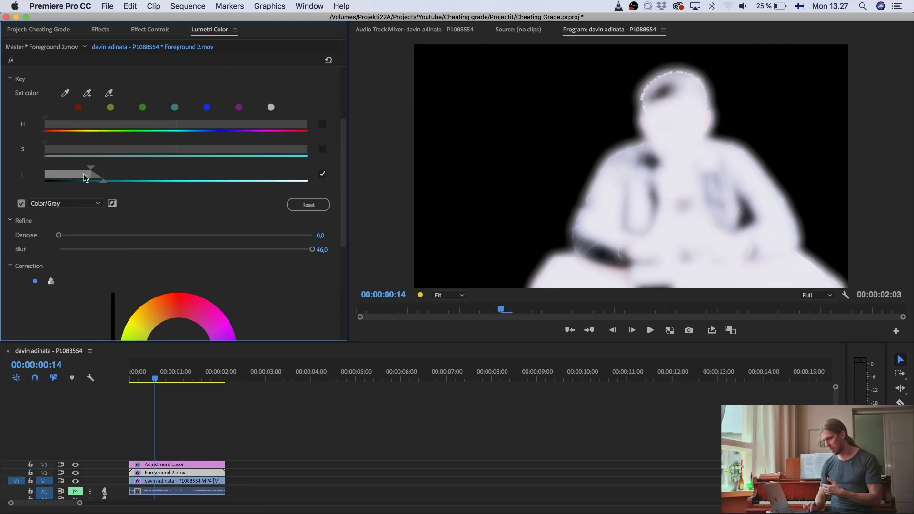
pyautogui.moveTo(92, 169); pyautogui.dragTo(99, 169)
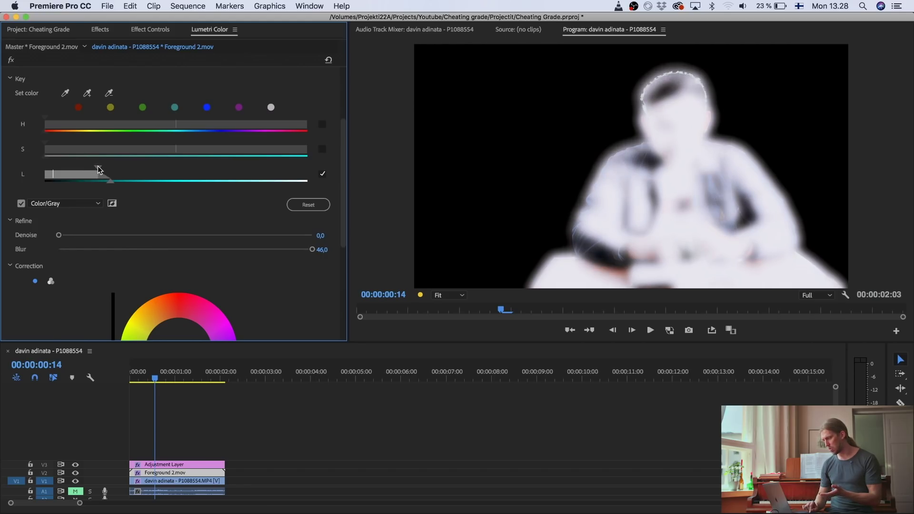
# Step: Hide the mask preview and brighten the keyed shadows using three-way color wheels, raising mainly the midtones and slightly the highlights
pyautogui.click(21, 203)
pyautogui.scroll(-5, 75, 225)
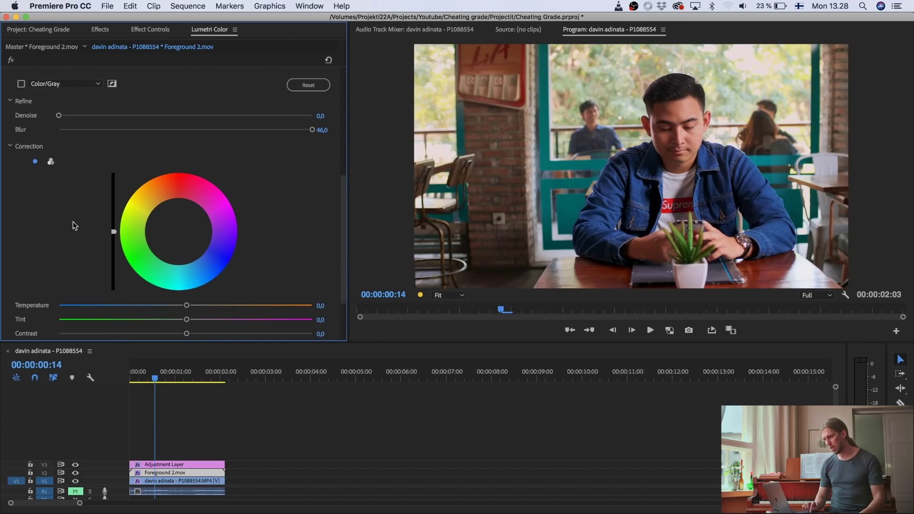
pyautogui.click(51, 162)
pyautogui.scroll(-3, 207, 187)
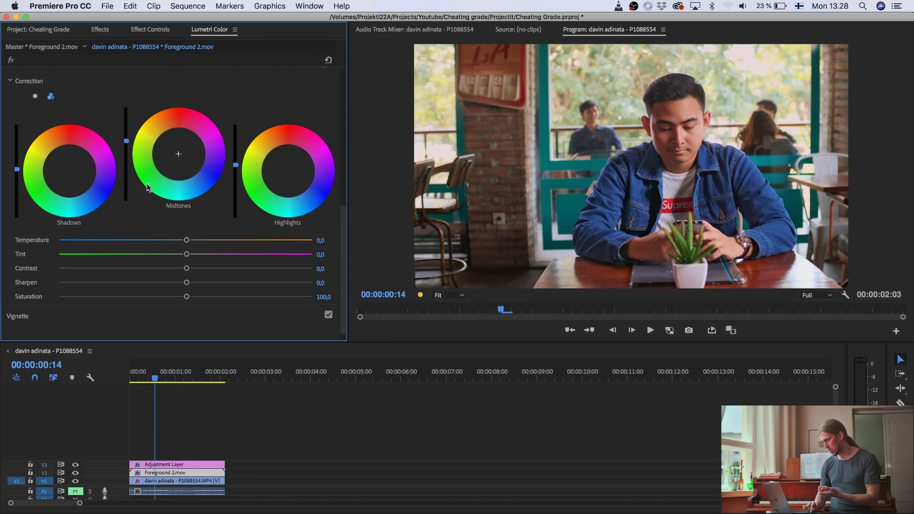
# Step: Compare the foreground clip with its Lumetri Color effect switched off and on
pyautogui.hotkey('shift', '5')
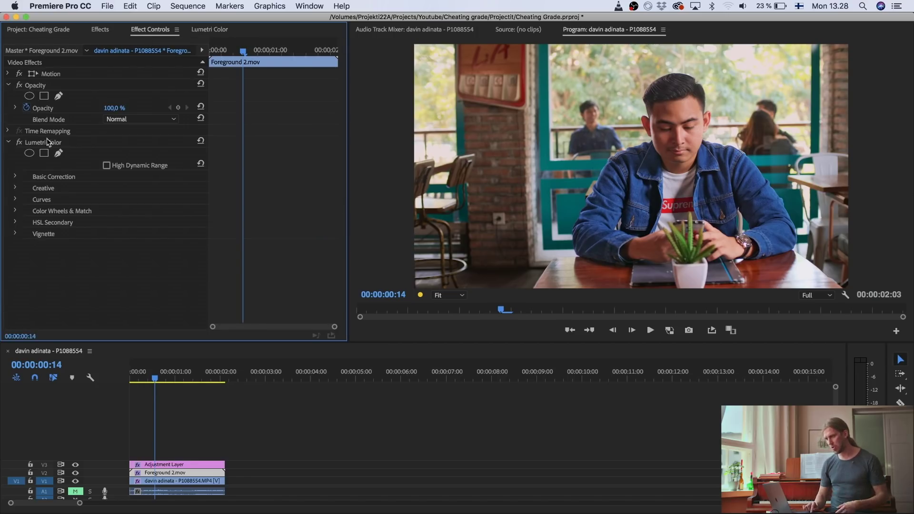
pyautogui.click(17, 142)
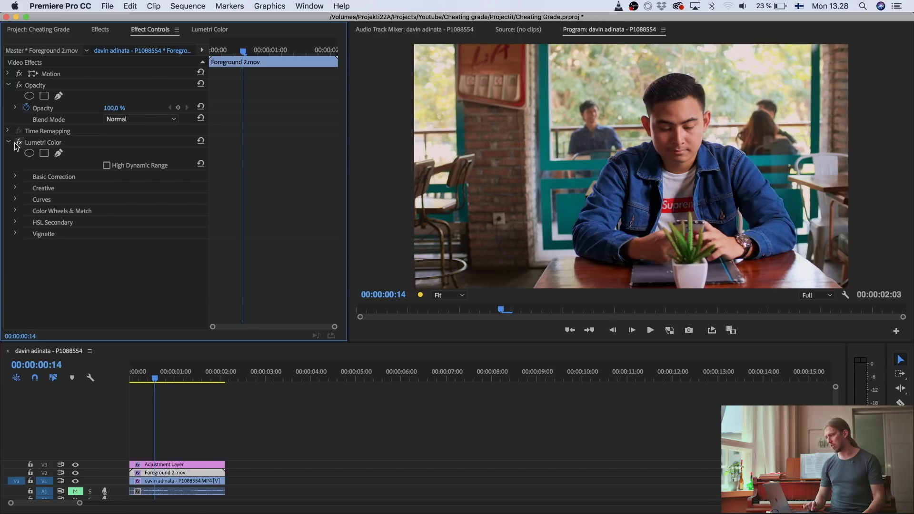
pyautogui.click(18, 143)
pyautogui.click(17, 142)
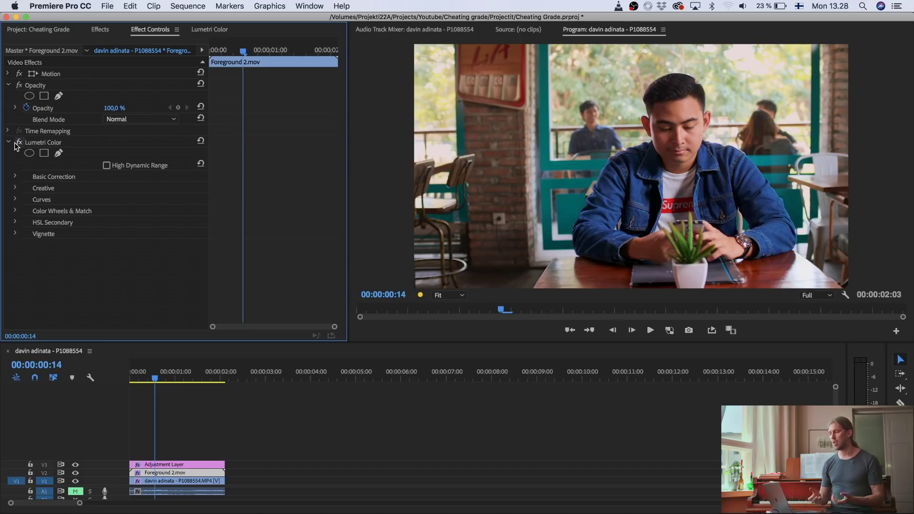
# Step: Rename the foreground clip's Lumetri Color effect SH boost
pyautogui.rightClick(51, 145)
pyautogui.click(66, 154)
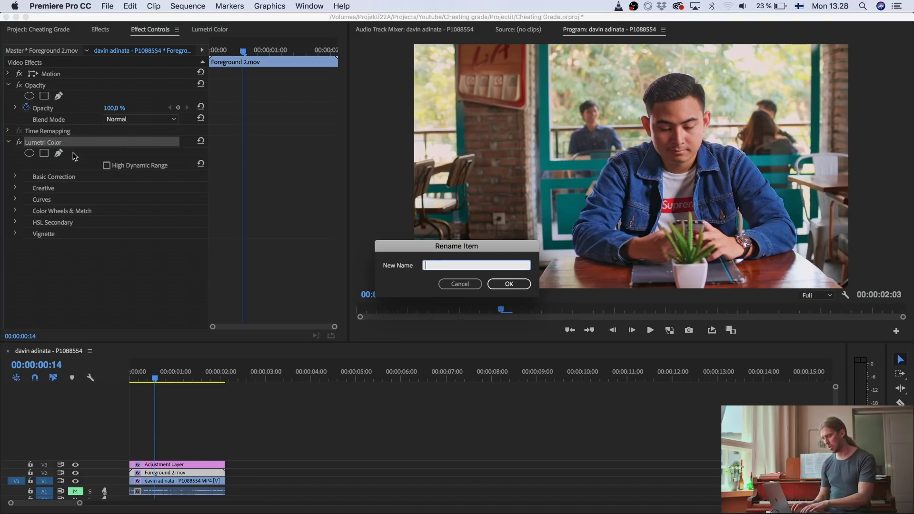
pyautogui.write('SH no')
pyautogui.write('ise')
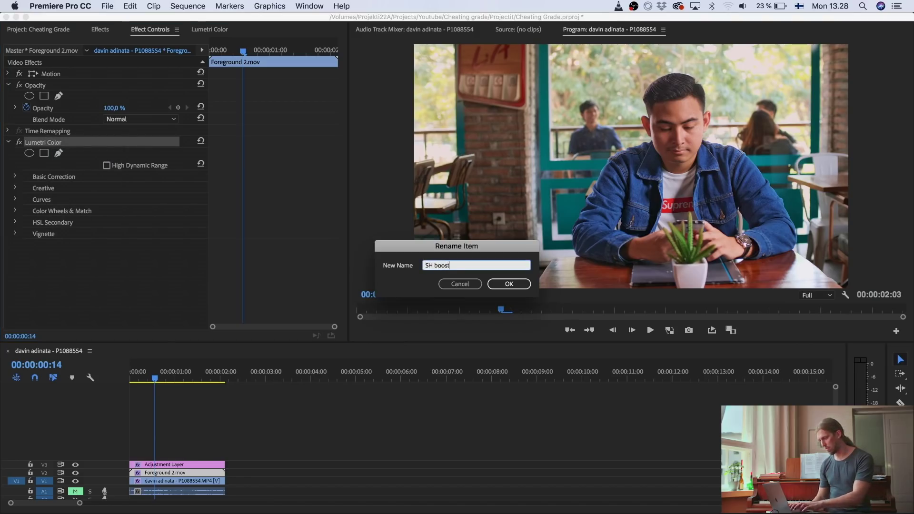
pyautogui.press('Return')
# Step: On the adjustment layer's Lumetri RGB curve, raise the black point and lower the white point slightly for a faded look
pyautogui.click(181, 464)
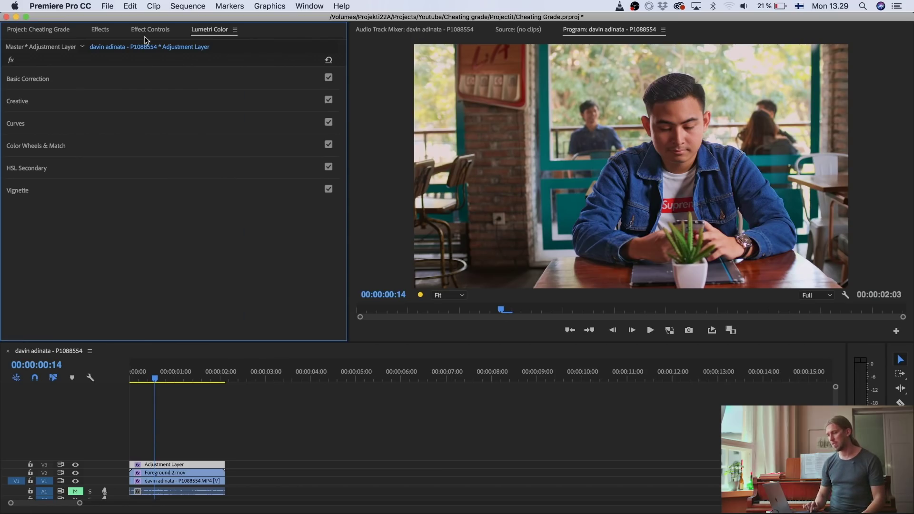
pyautogui.click(73, 123)
pyautogui.scroll(-1, 163, 240)
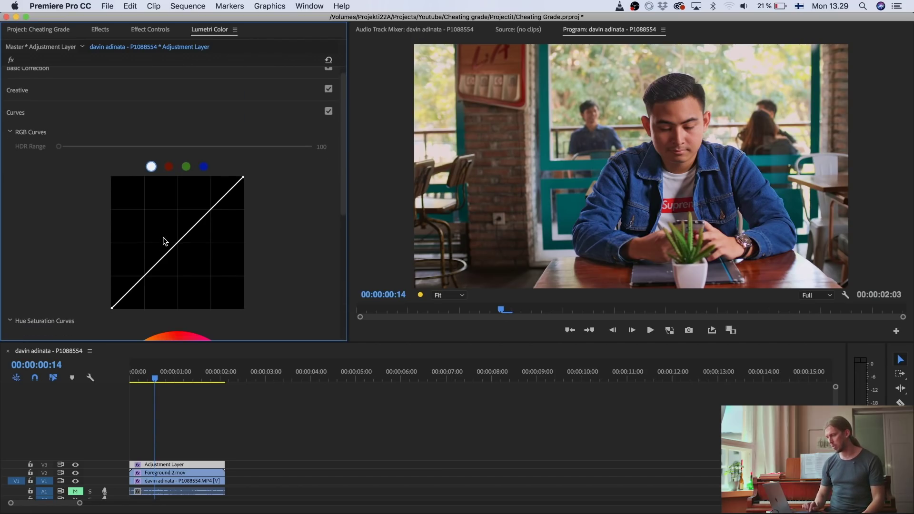
pyautogui.moveTo(111, 310); pyautogui.dragTo(108, 295)
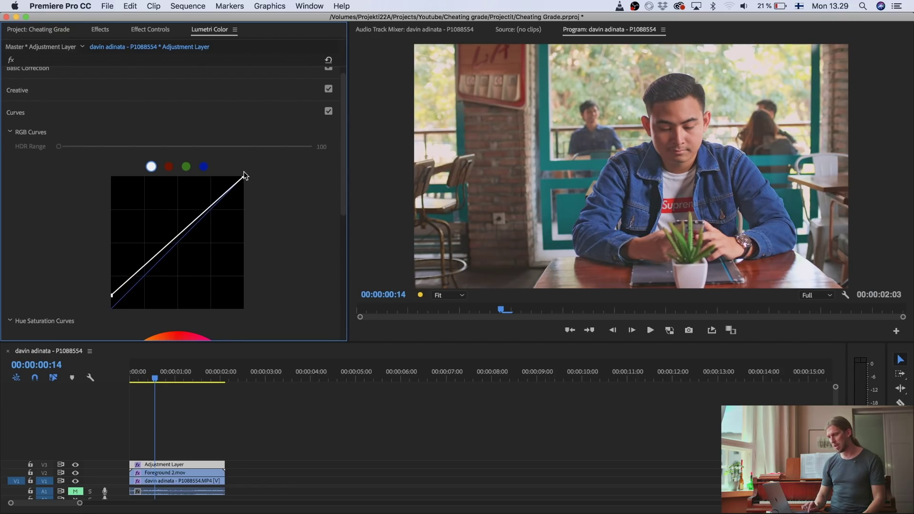
pyautogui.moveTo(242, 176); pyautogui.dragTo(246, 186)
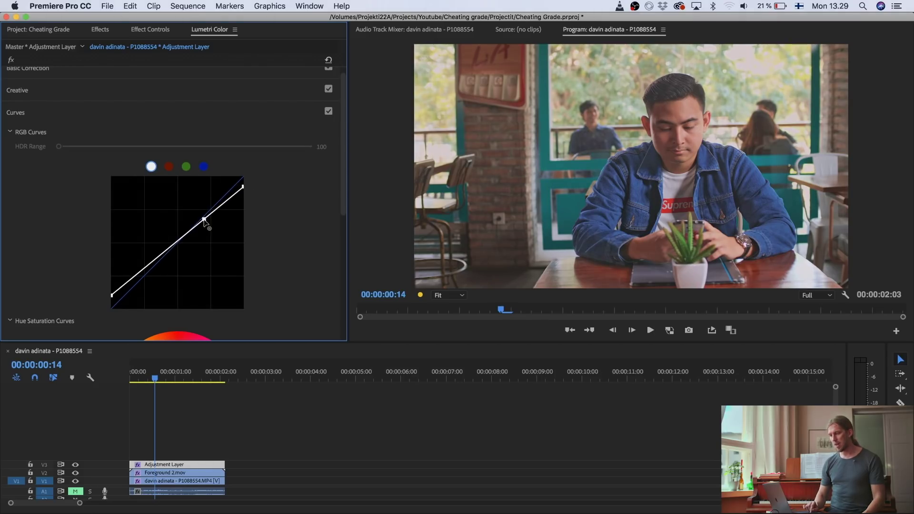
# Step: Shape the RGB curve into a gentle S by adding an upper anchor point and pulling a lower one down slightly
pyautogui.click(201, 218)
pyautogui.moveTo(143, 267); pyautogui.dragTo(143, 276)
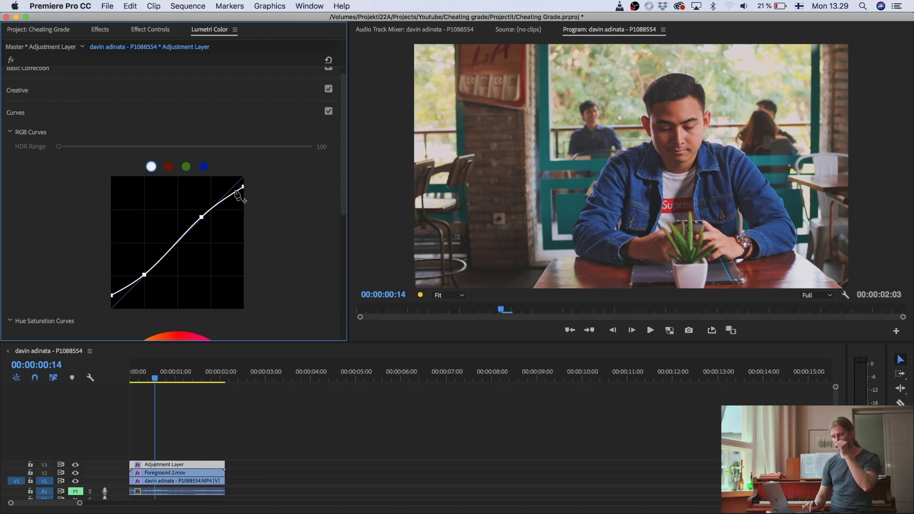
pyautogui.moveTo(201, 217); pyautogui.dragTo(203, 216)
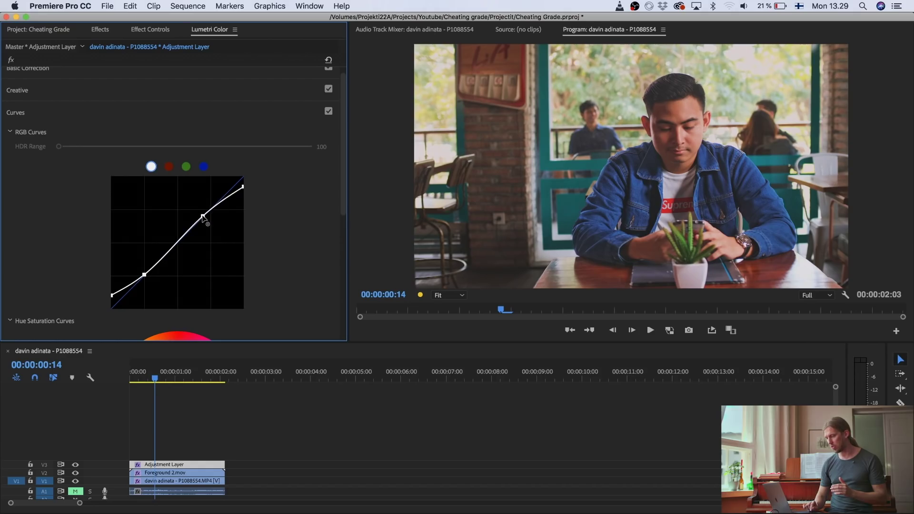
# Step: Compare the adjustment layer with its Curves correction switched off and on
pyautogui.click(165, 32)
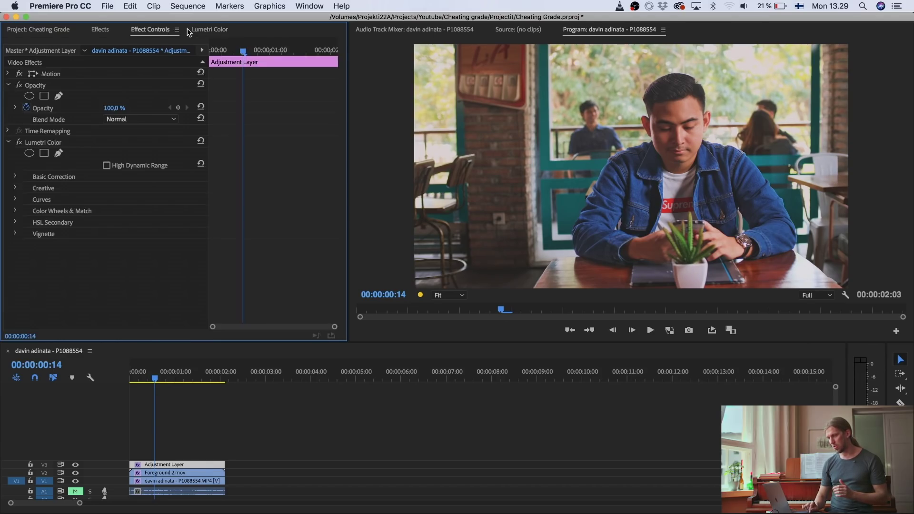
pyautogui.click(190, 31)
pyautogui.click(329, 111)
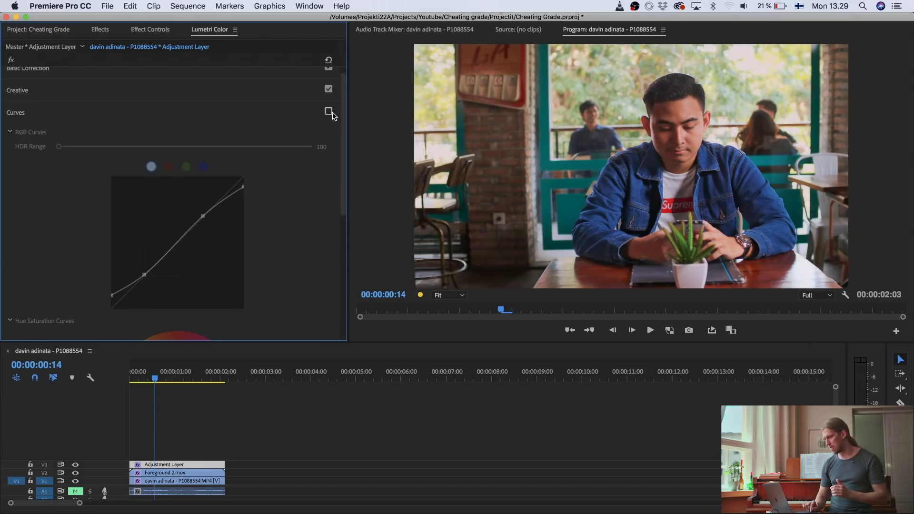
pyautogui.click(329, 111)
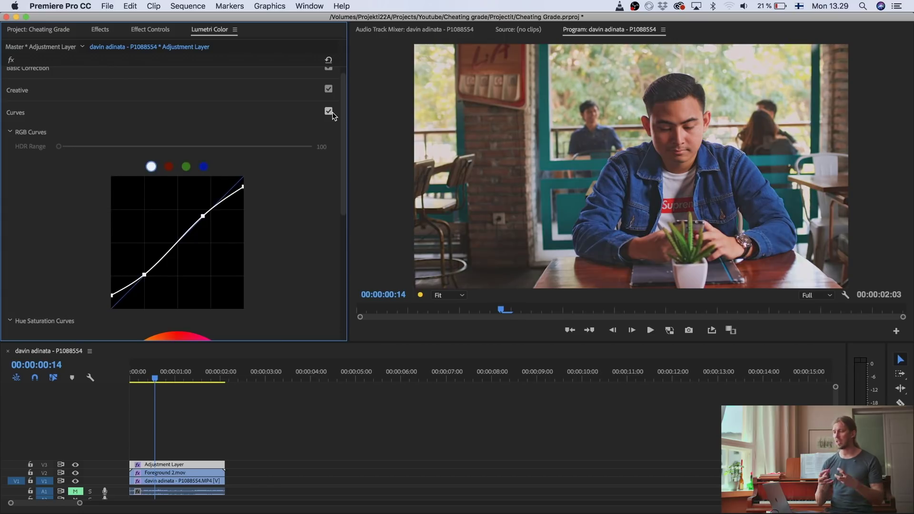
# Step: Rename the adjustment layer's Lumetri Color effect SH lift
pyautogui.click(141, 30)
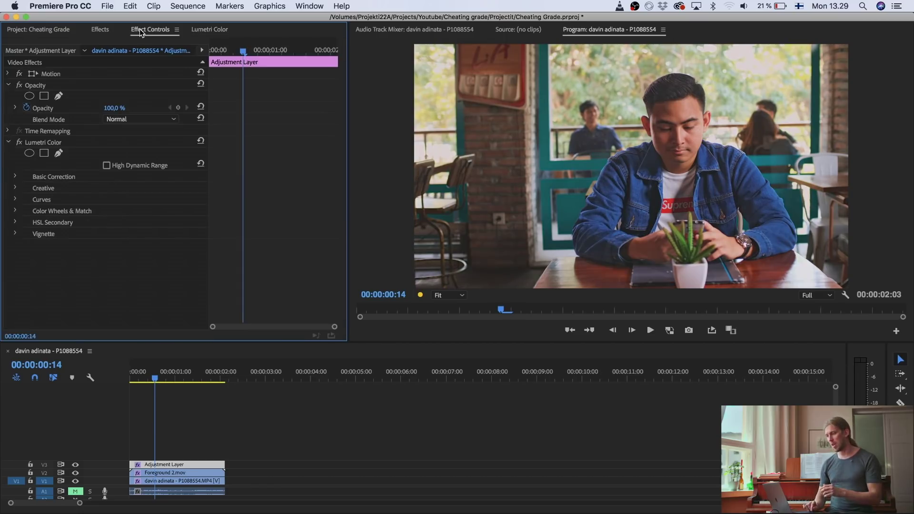
pyautogui.click(9, 142)
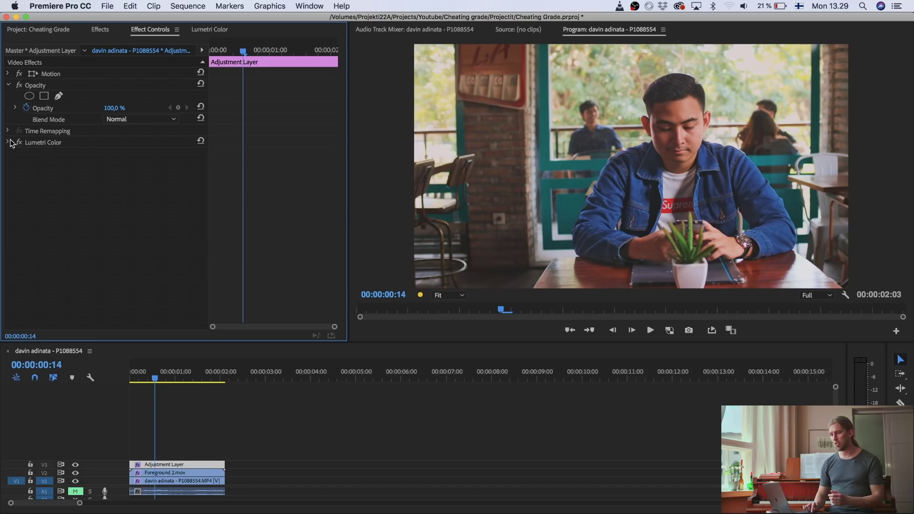
pyautogui.rightClick(41, 146)
pyautogui.click(71, 152)
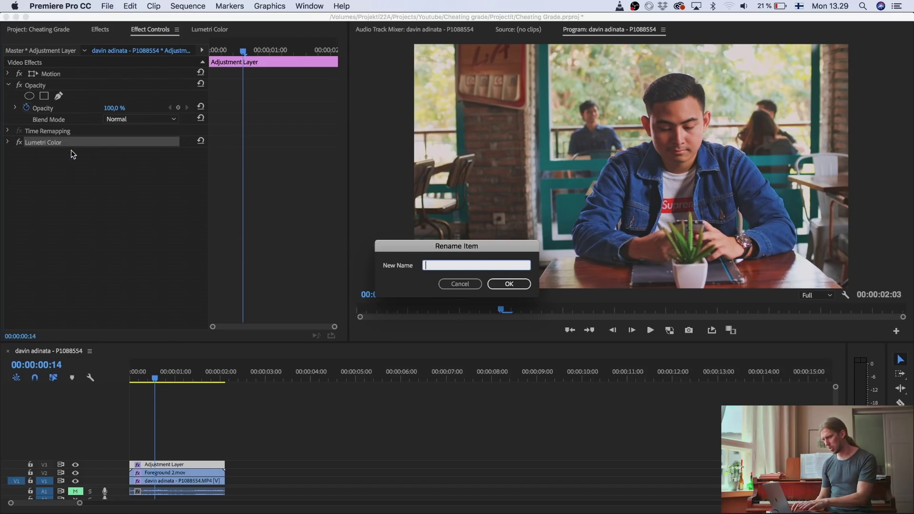
pyautogui.write('SH lift')
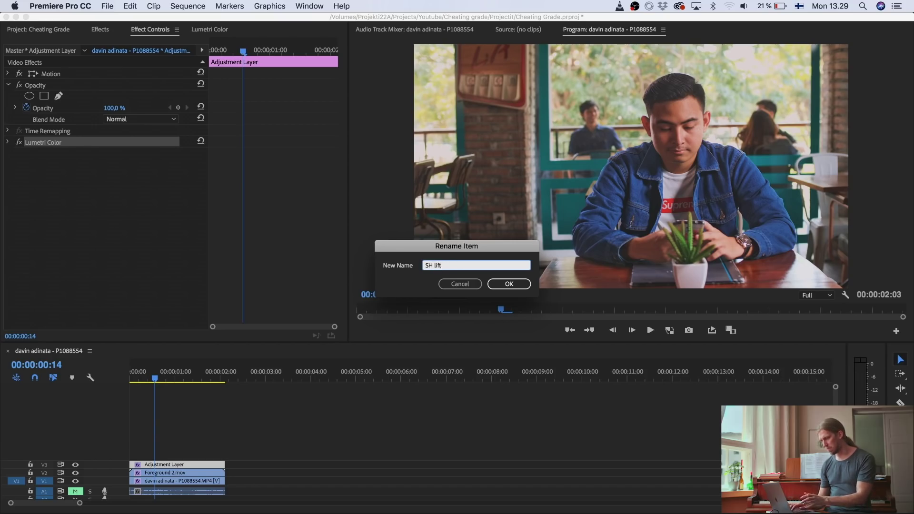
pyautogui.press('Return')
# Step: Add a second Lumetri Color effect with default settings below SH lift on the adjustment layer
pyautogui.hotkey('ctrl', 'v')
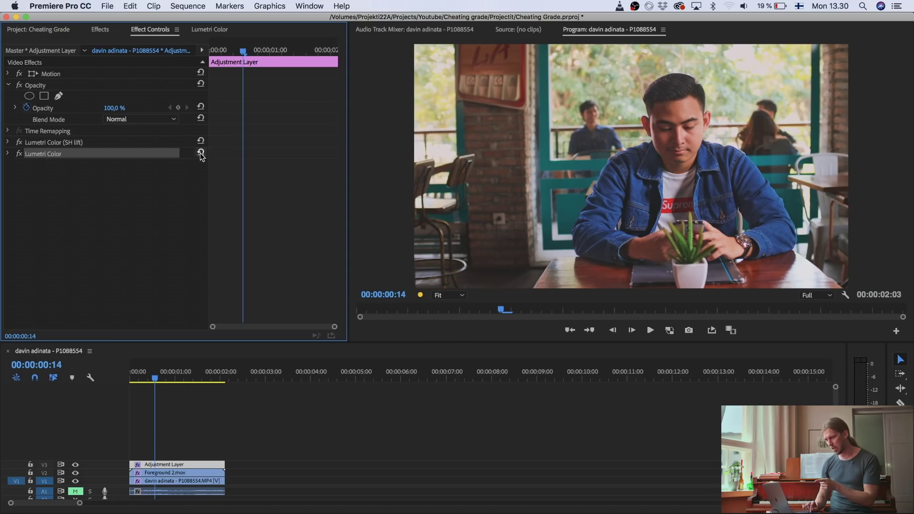
pyautogui.click(8, 153)
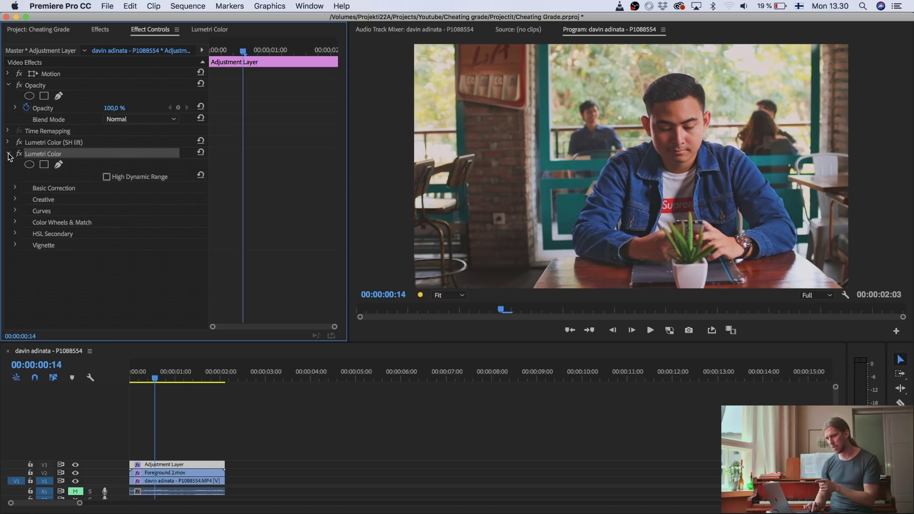
pyautogui.click(8, 154)
pyautogui.click(205, 31)
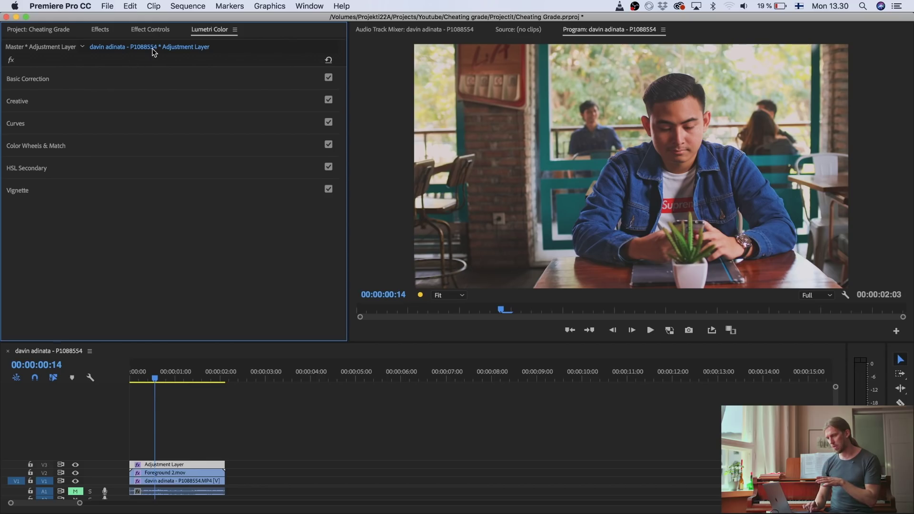
pyautogui.click(150, 29)
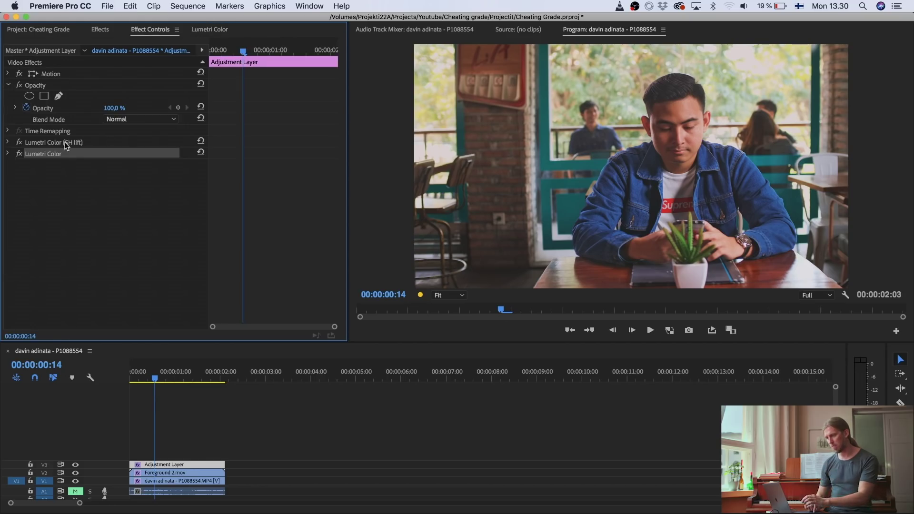
# Step: Rename the second Lumetri Color effect on the adjustment layer Grade
pyautogui.rightClick(57, 153)
pyautogui.click(81, 155)
pyautogui.rightClick(47, 153)
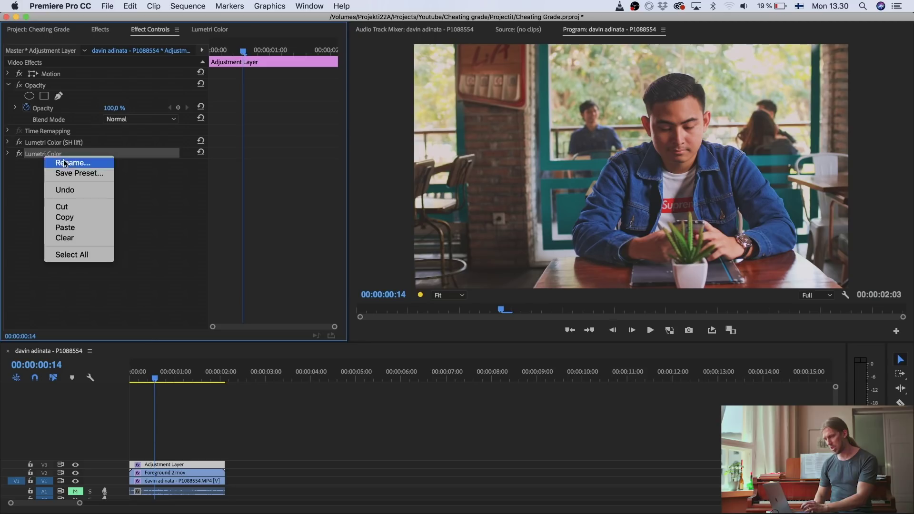
pyautogui.click(67, 162)
pyautogui.write('Grade')
pyautogui.press('Return')
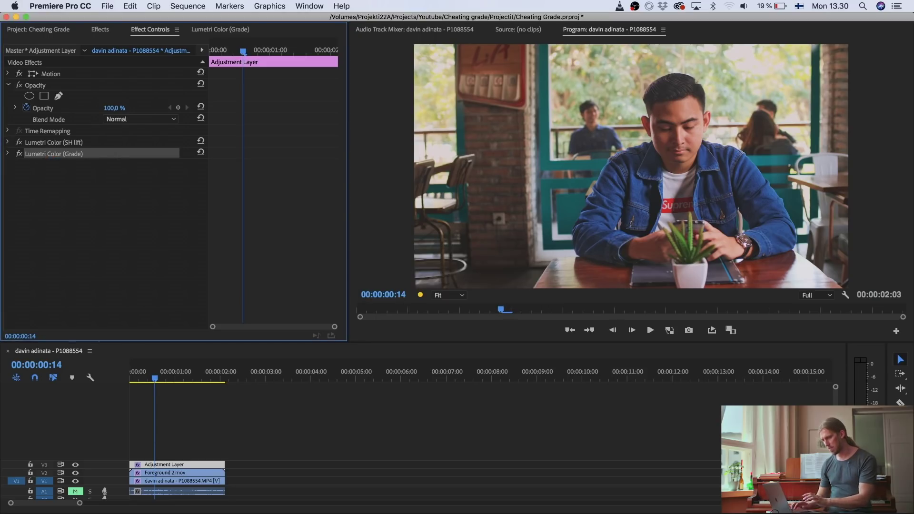
# Step: Inspect the adjustment layer's SH lift and Grade effects and check which one is active for Lumetri editing
pyautogui.click(218, 29)
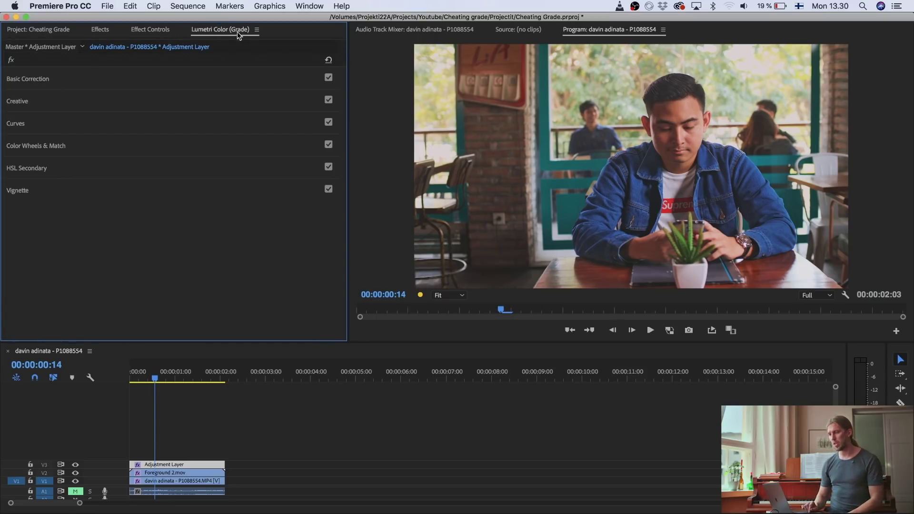
pyautogui.click(150, 30)
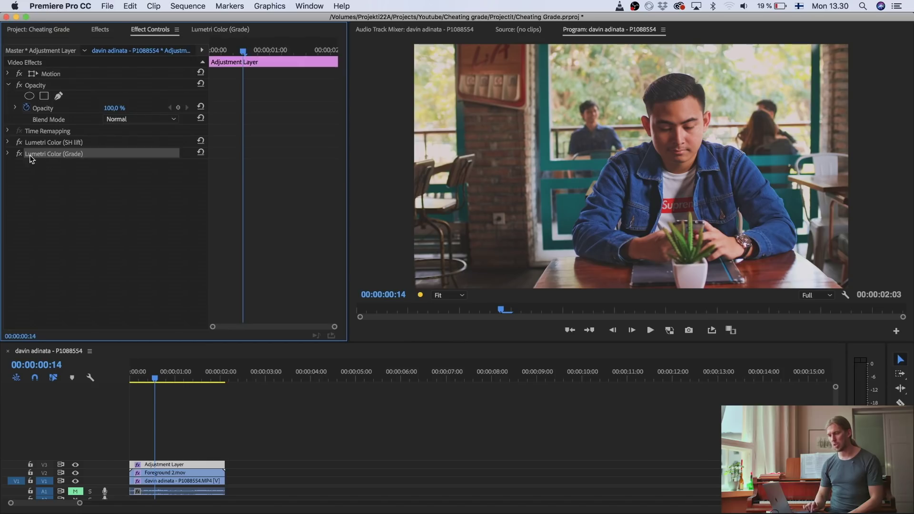
pyautogui.click(8, 142)
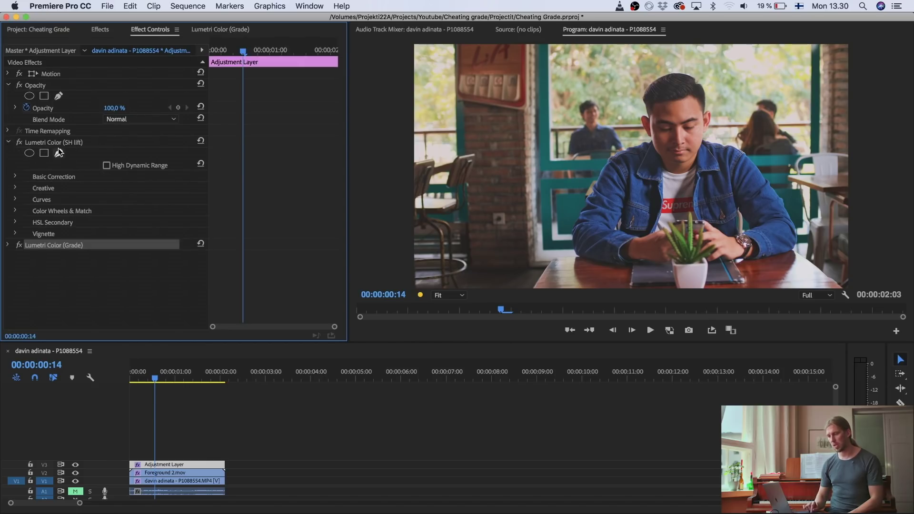
pyautogui.click(15, 190)
pyautogui.click(16, 191)
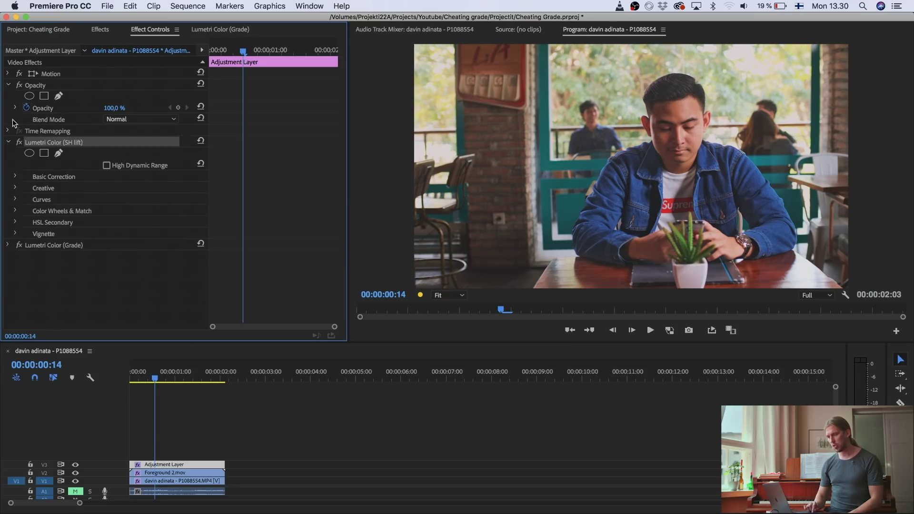
pyautogui.click(8, 142)
pyautogui.click(46, 154)
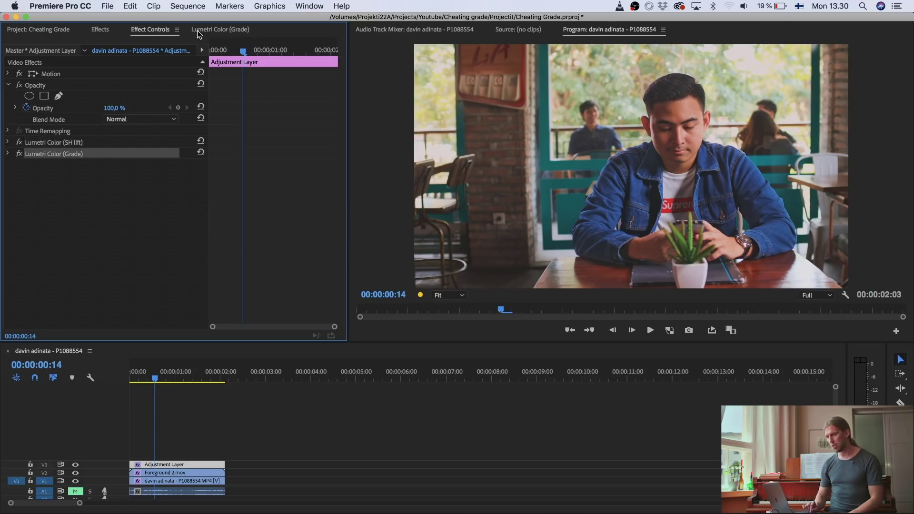
pyautogui.click(205, 29)
pyautogui.click(150, 29)
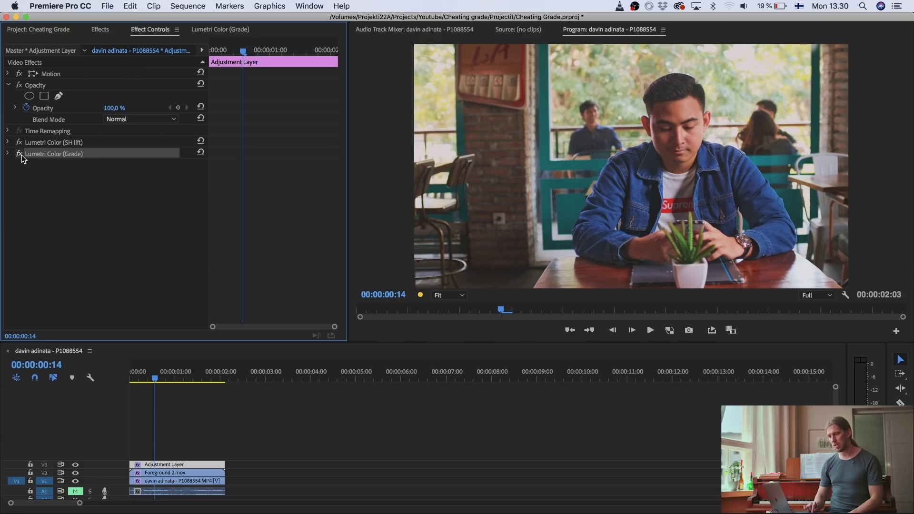
# Step: Load Two strip #2.cube from the Joo.Works creative luts folder as the Grade effect's creative look
pyautogui.click(227, 31)
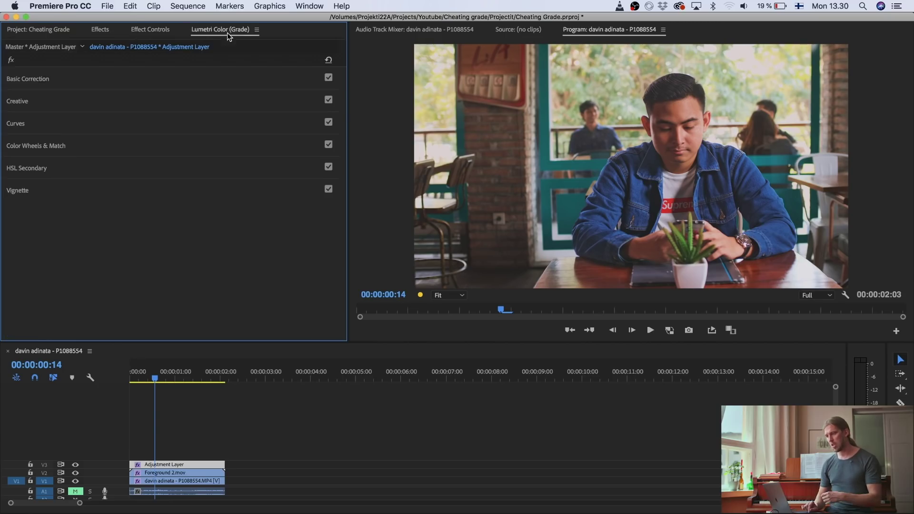
pyautogui.click(116, 102)
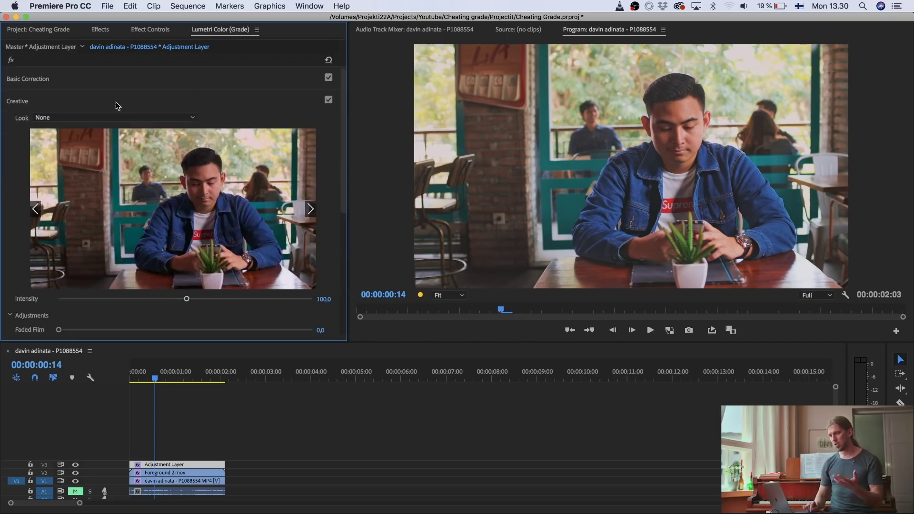
pyautogui.click(117, 119)
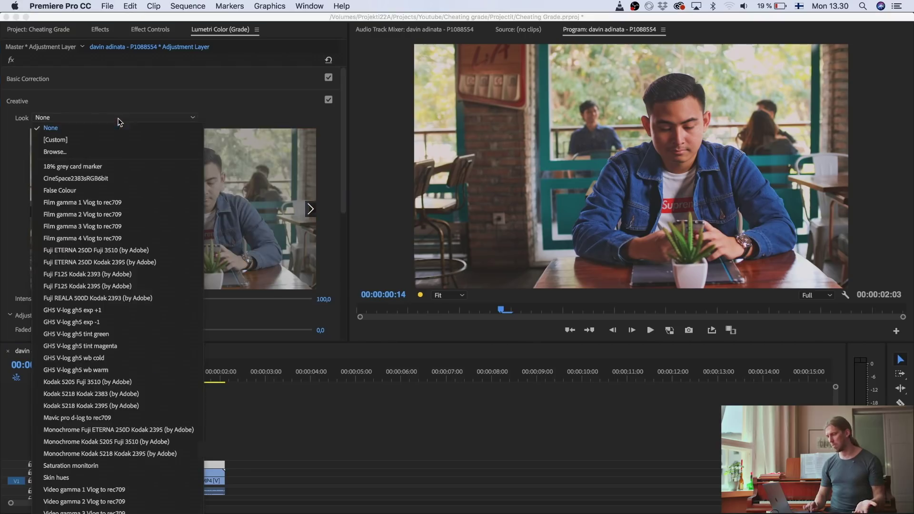
pyautogui.click(110, 152)
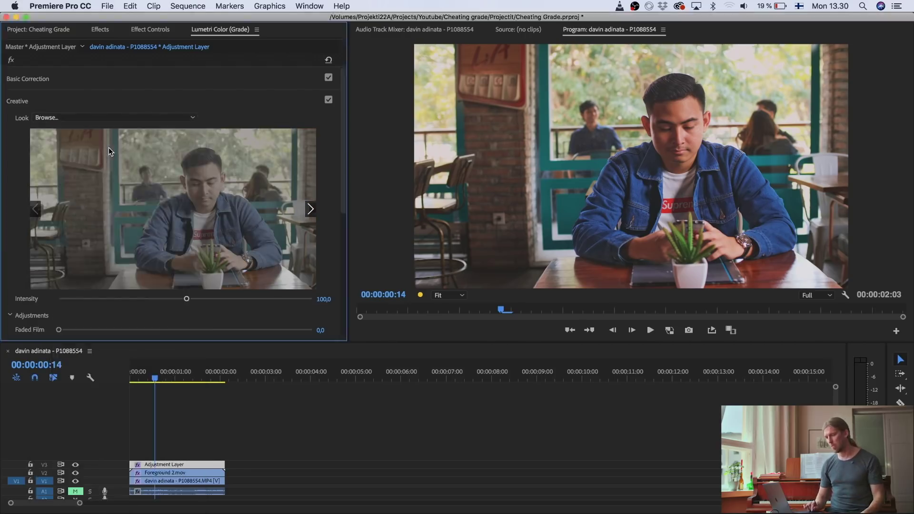
pyautogui.click(222, 213)
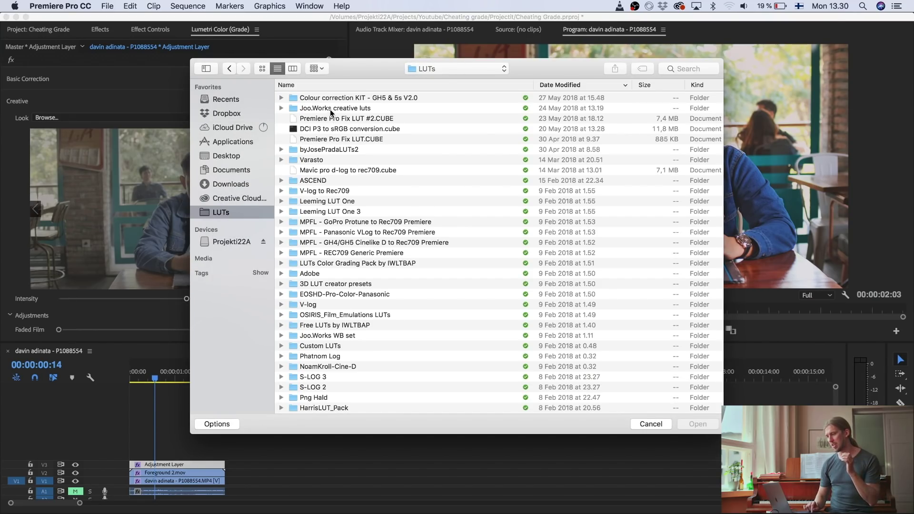
pyautogui.doubleClick(329, 109)
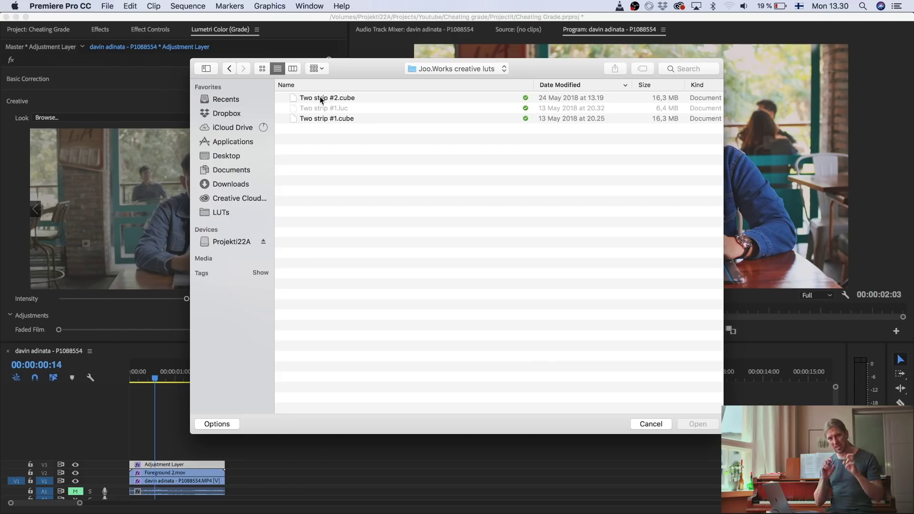
pyautogui.click(321, 100)
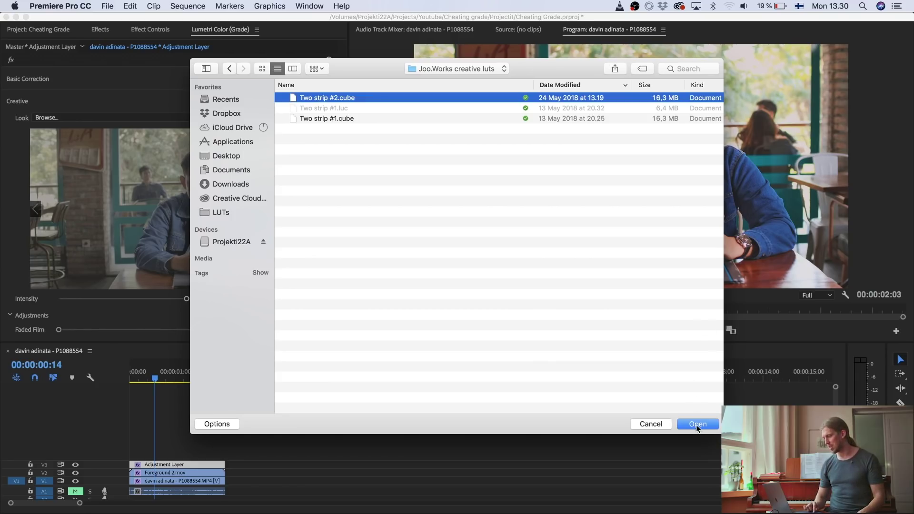
pyautogui.click(697, 424)
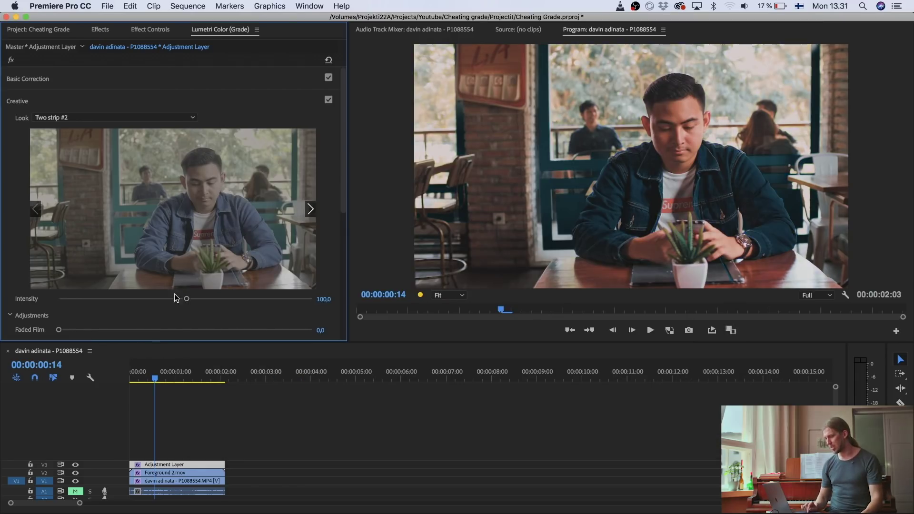
# Step: Lower the Two strip #2 look's intensity to 52.8 and compare the image with the Creative section off and on
pyautogui.moveTo(183, 299); pyautogui.dragTo(124, 299)
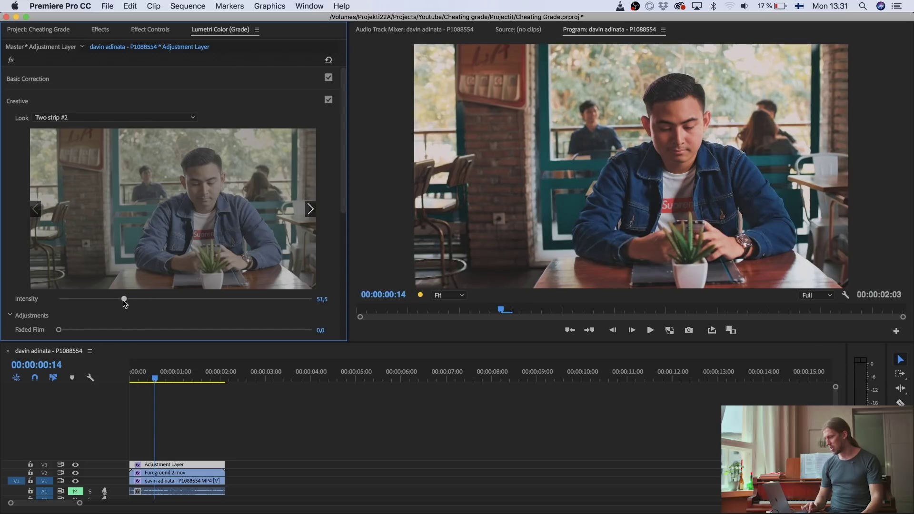
pyautogui.click(329, 99)
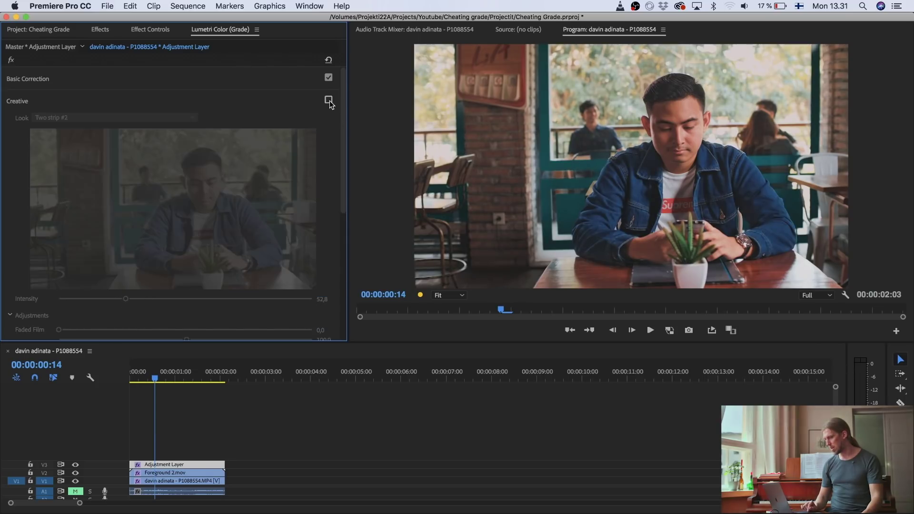
pyautogui.click(329, 100)
pyautogui.click(329, 99)
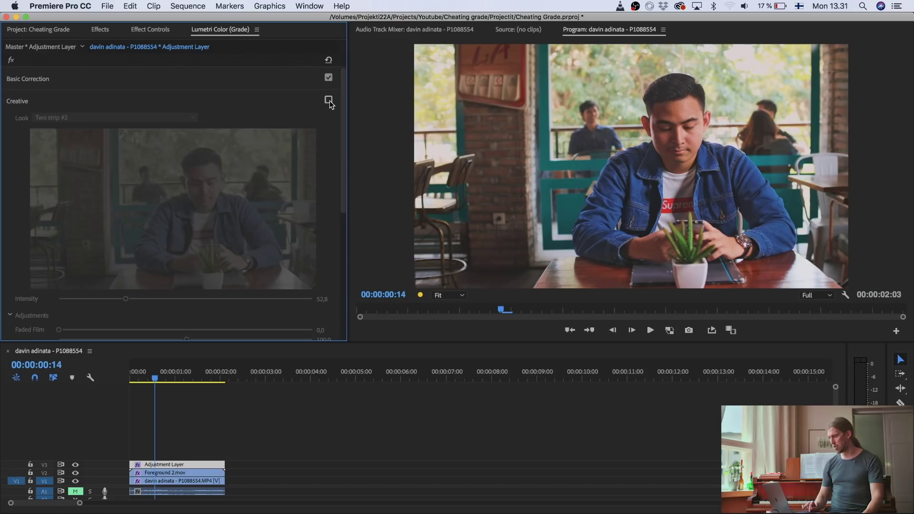
pyautogui.click(328, 99)
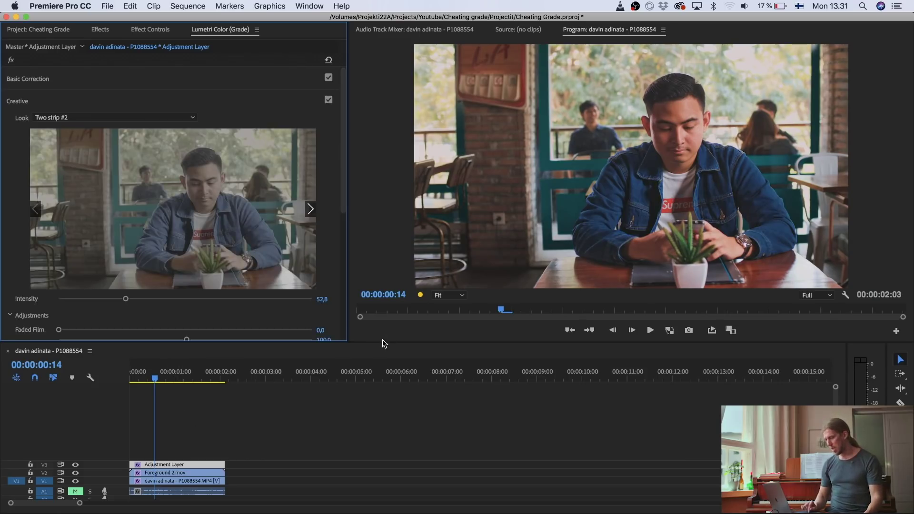
# Step: Nest the adjustment layer, Foreground 2.mov and the original footage with its audio into one sequence named Clip
pyautogui.moveTo(381, 340); pyautogui.dragTo(382, 360)
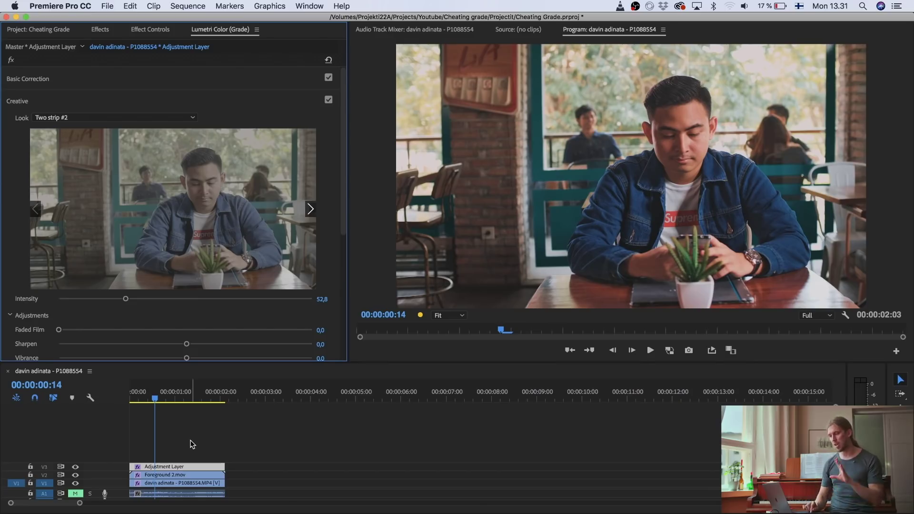
pyautogui.moveTo(192, 444); pyautogui.dragTo(220, 481)
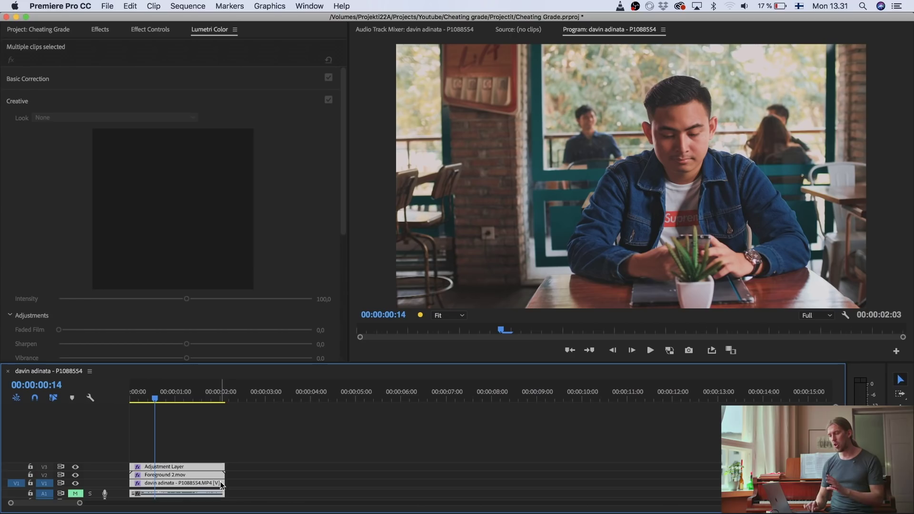
pyautogui.click(195, 449)
pyautogui.moveTo(177, 435); pyautogui.dragTo(204, 484)
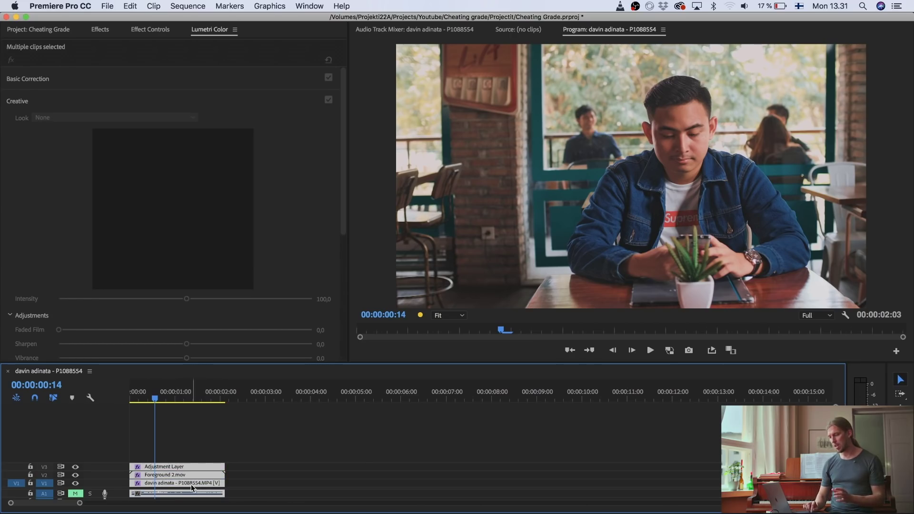
pyautogui.rightClick(190, 484)
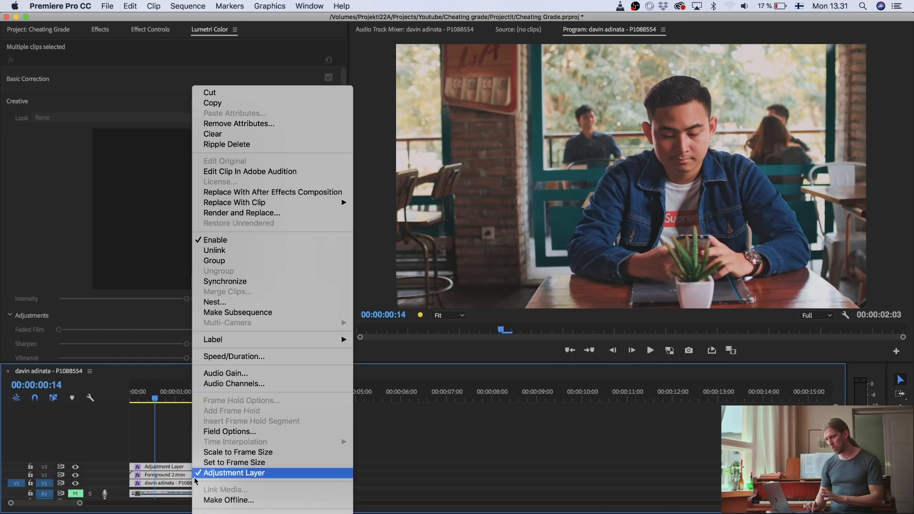
pyautogui.click(233, 303)
pyautogui.write('Clip')
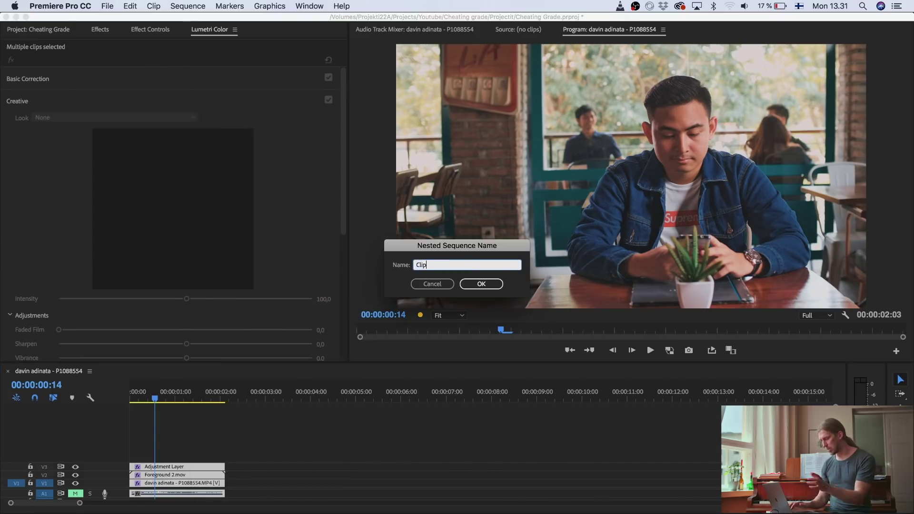
pyautogui.press('Return')
# Step: Duplicate the nested Clip onto V2 and reduce the V1 copy's Lumetri saturation to 0
pyautogui.moveTo(159, 484); pyautogui.dragTo(161, 474)
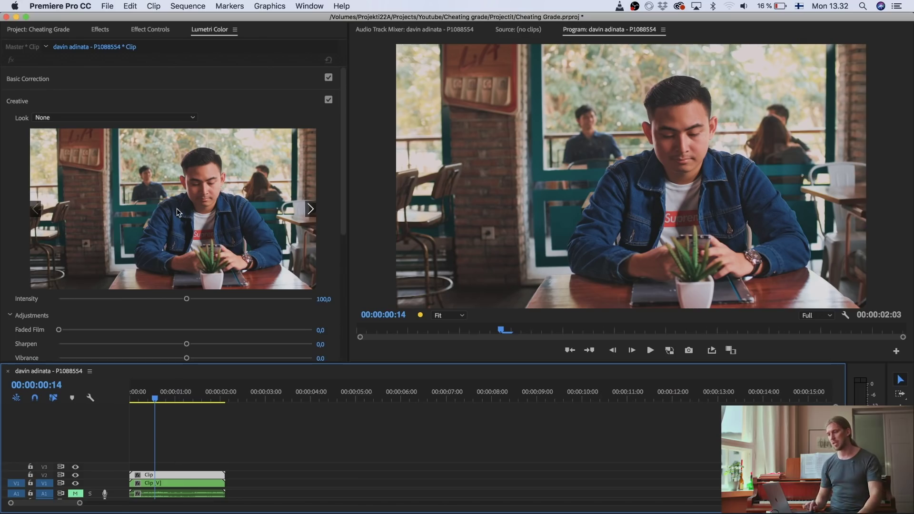
pyautogui.click(162, 475)
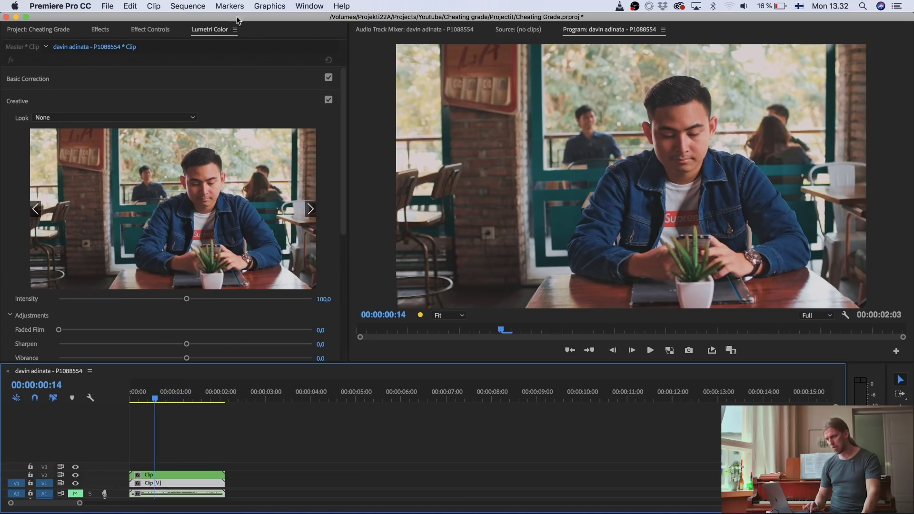
pyautogui.click(204, 79)
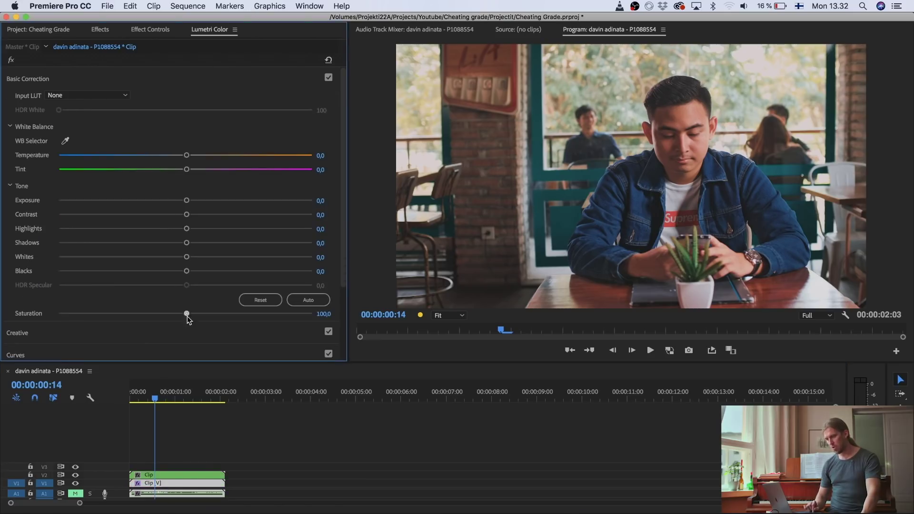
pyautogui.moveTo(187, 313); pyautogui.dragTo(7, 317)
# Step: Set the blend mode of the upper nested Clip on V2 to Soft Light
pyautogui.click(159, 482)
pyautogui.click(150, 29)
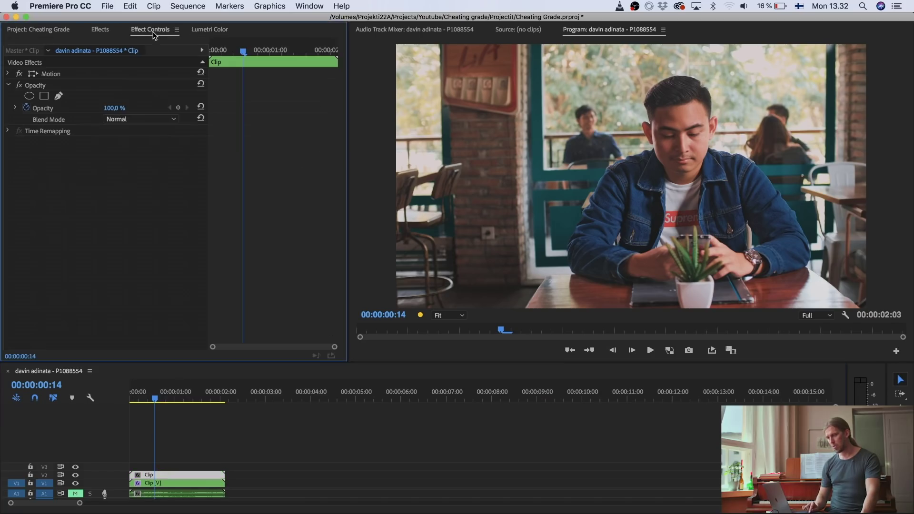
pyautogui.click(128, 119)
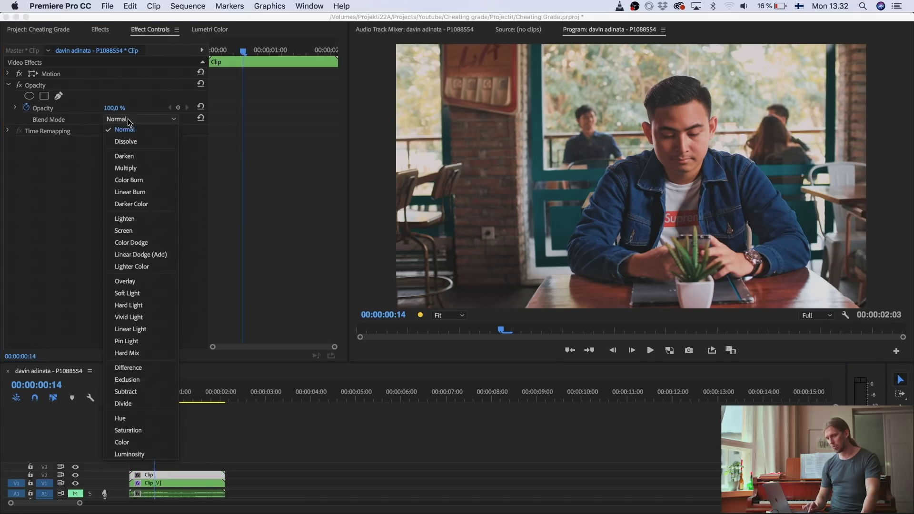
pyautogui.click(143, 294)
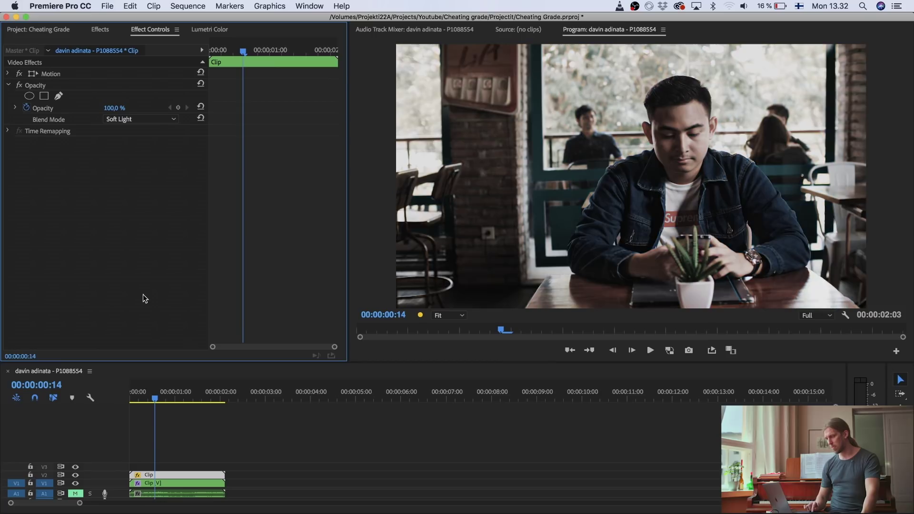
# Step: Turn off opacity keyframing on the desaturated nested Clip on V1 and set its opacity to 35%
pyautogui.click(169, 484)
pyautogui.click(210, 30)
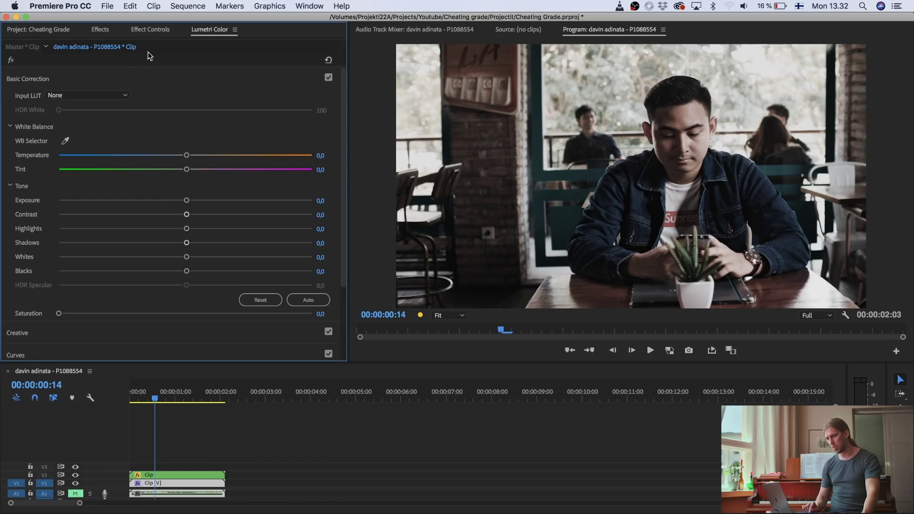
pyautogui.click(150, 30)
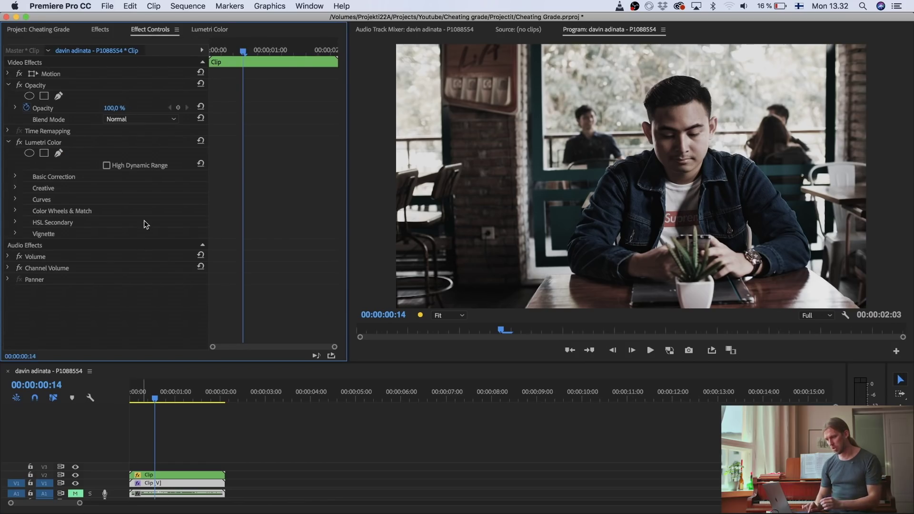
pyautogui.click(117, 107)
pyautogui.write('60')
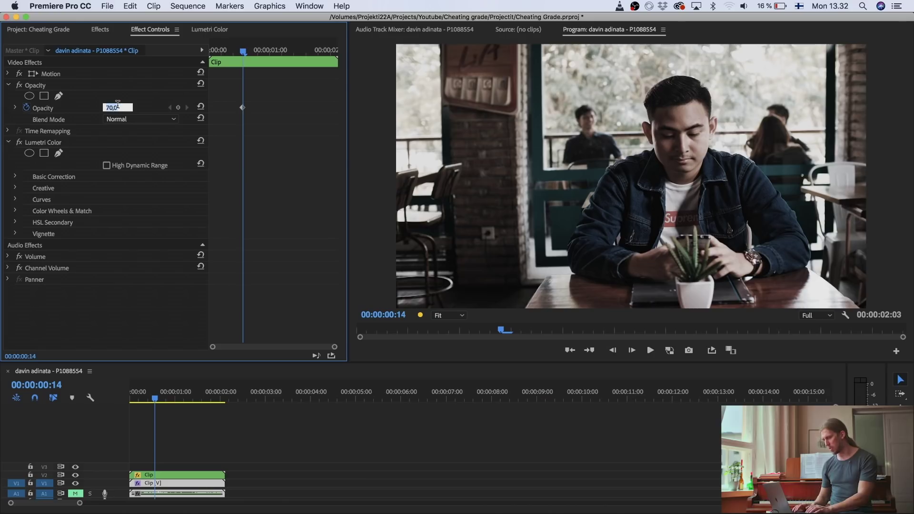
pyautogui.press('Return')
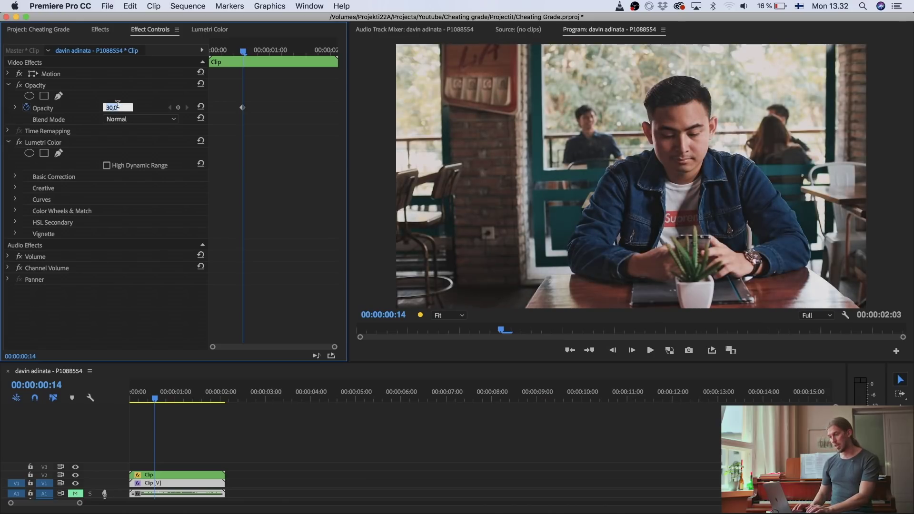
pyautogui.click(26, 107)
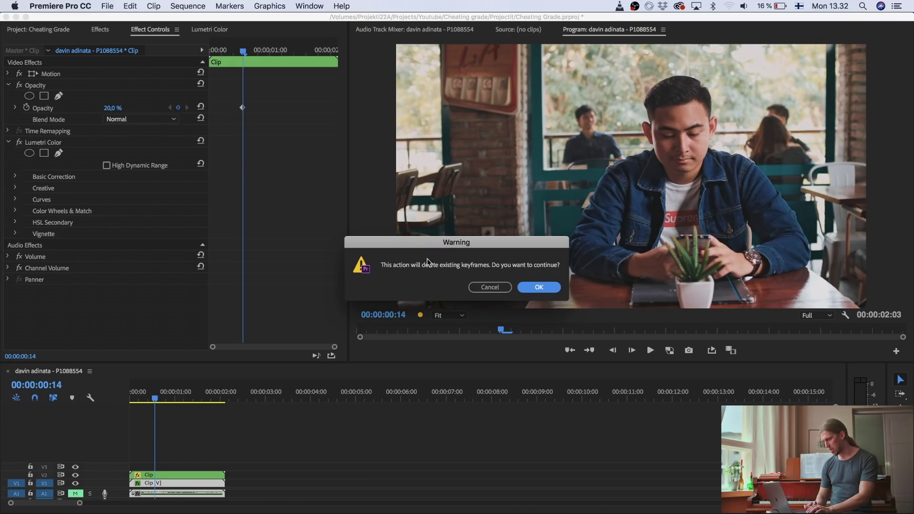
pyautogui.click(555, 288)
pyautogui.moveTo(114, 104); pyautogui.dragTo(104, 104)
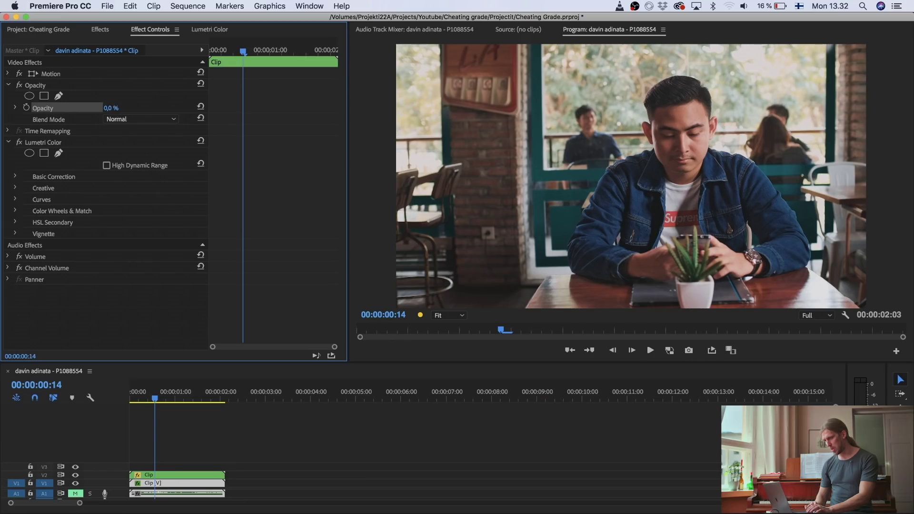
pyautogui.click(118, 109)
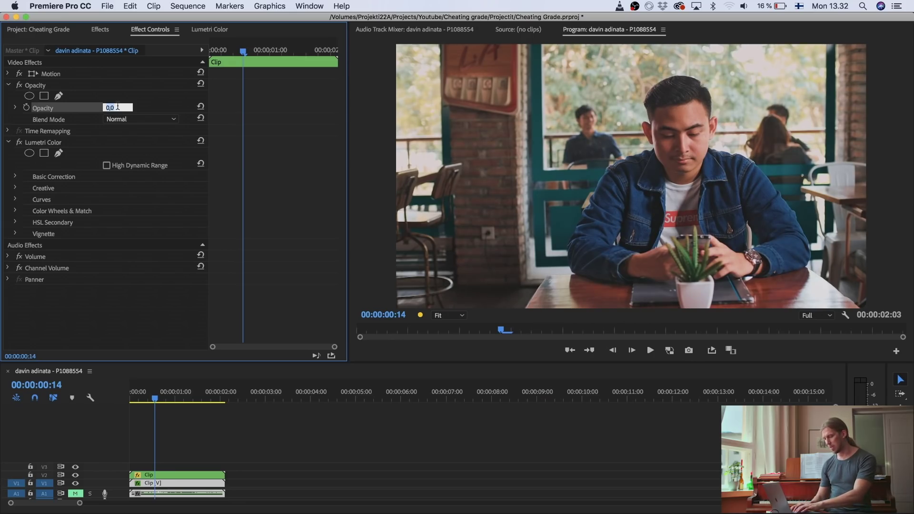
pyautogui.press('Return')
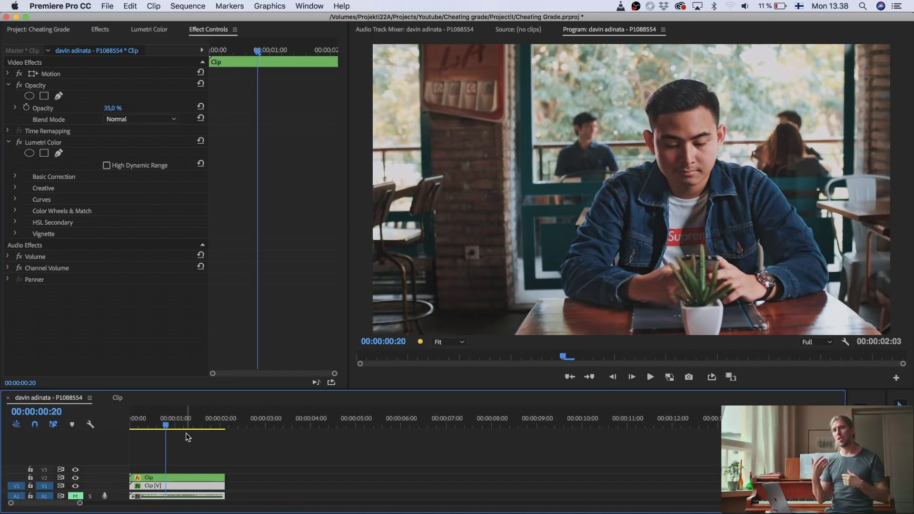
# Step: Copy the original P1088554.MP4 footage from the Clip nest into the main sequence and place it on V3 above both nested clips
pyautogui.doubleClick(182, 486)
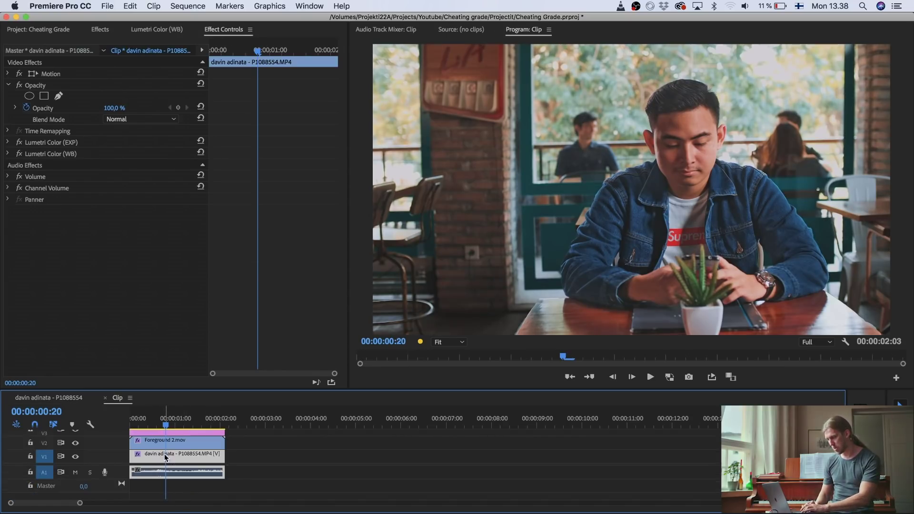
pyautogui.click(62, 398)
pyautogui.click(243, 424)
pyautogui.press('super+v')
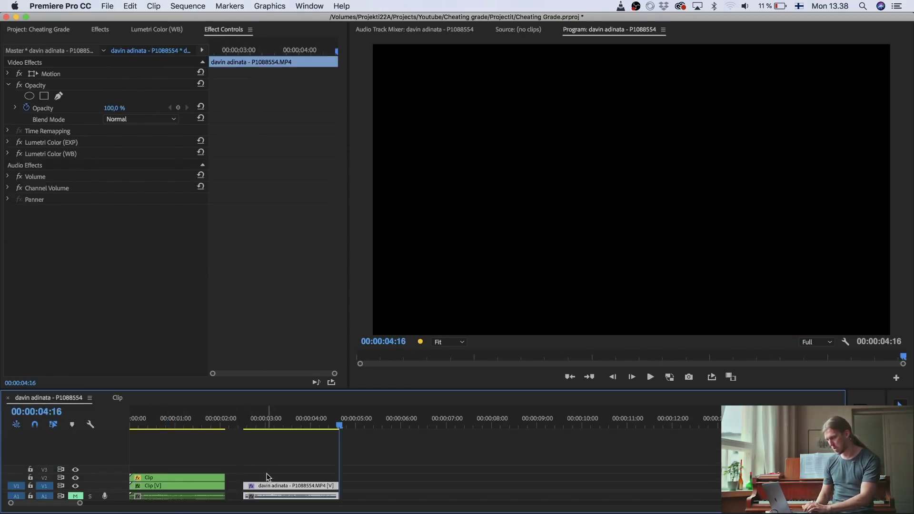
pyautogui.moveTo(268, 487); pyautogui.dragTo(154, 472)
pyautogui.click(156, 426)
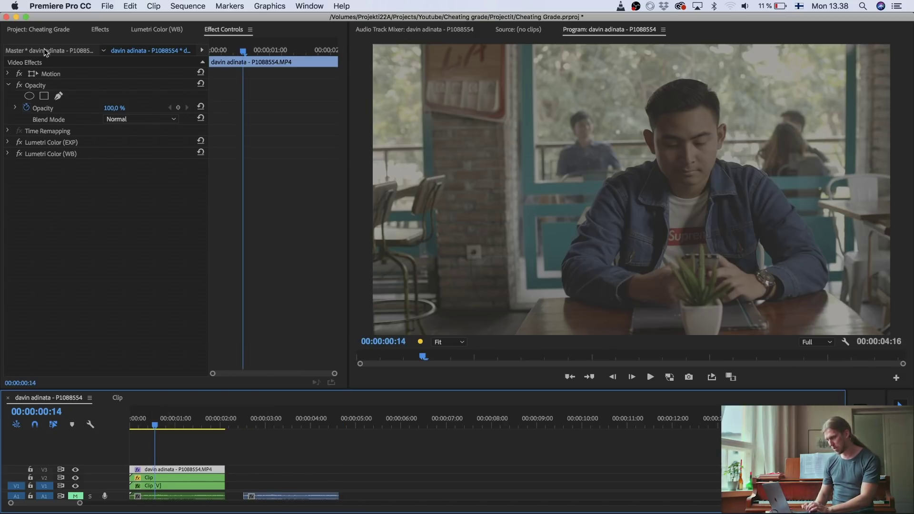
# Step: Delete the EXP and WB Lumetri Color effects from the original footage on V3
pyautogui.click(42, 142)
pyautogui.press('Delete')
pyautogui.click(53, 143)
pyautogui.press('Delete')
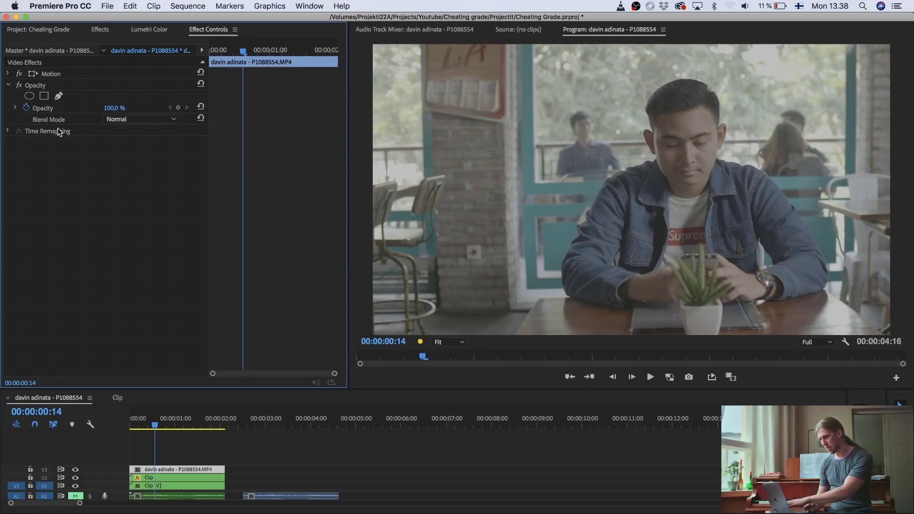
# Step: Apply the Film gamma 2 Vlog to rec709 creative look to the original footage on V3
pyautogui.click(143, 32)
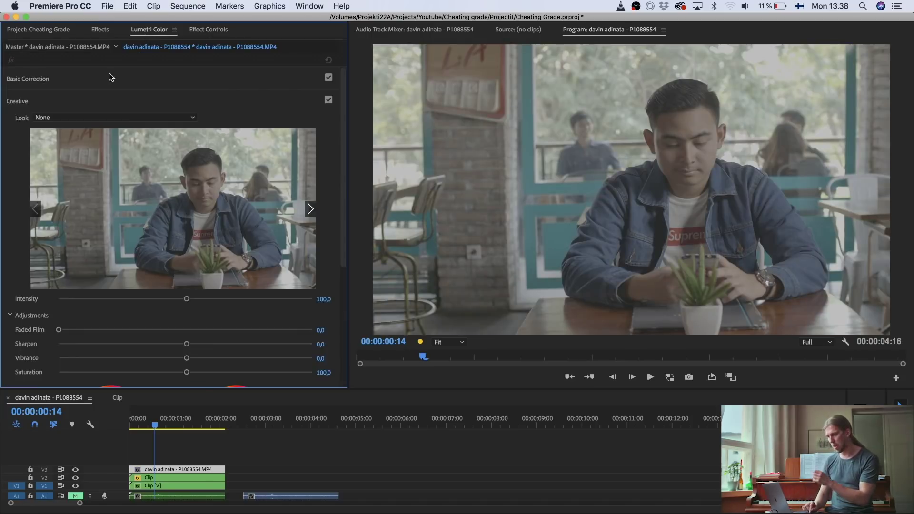
pyautogui.click(90, 119)
pyautogui.click(115, 215)
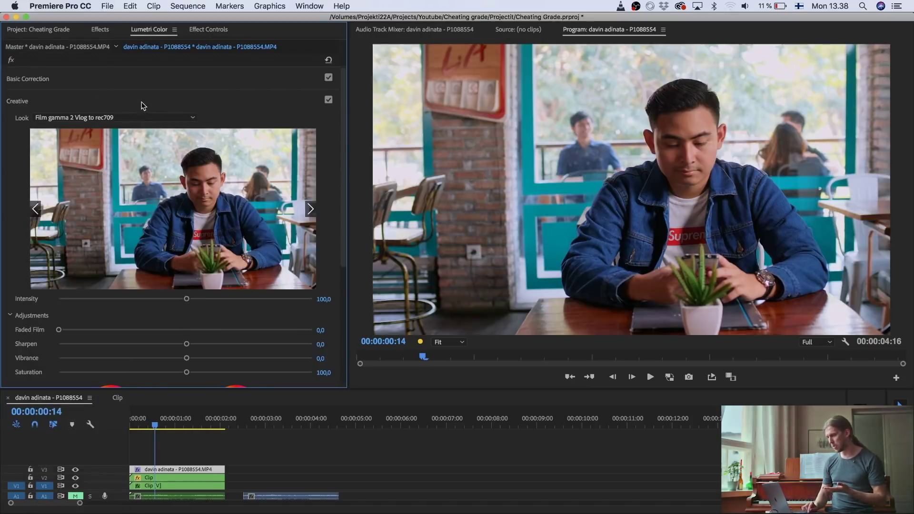
# Step: Toggle the V3 track's visibility to compare the plain Rec709 conversion with the finished grade beneath it
pyautogui.click(74, 470)
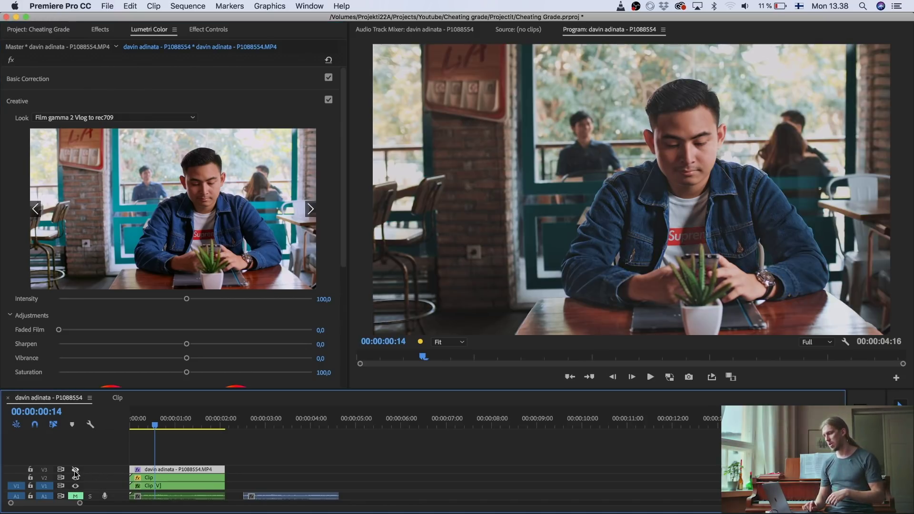
pyautogui.click(75, 470)
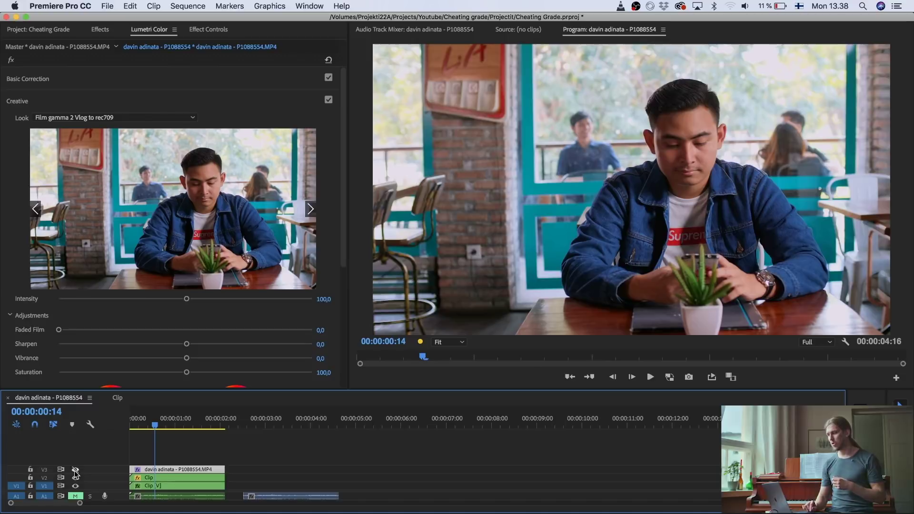
pyautogui.click(75, 470)
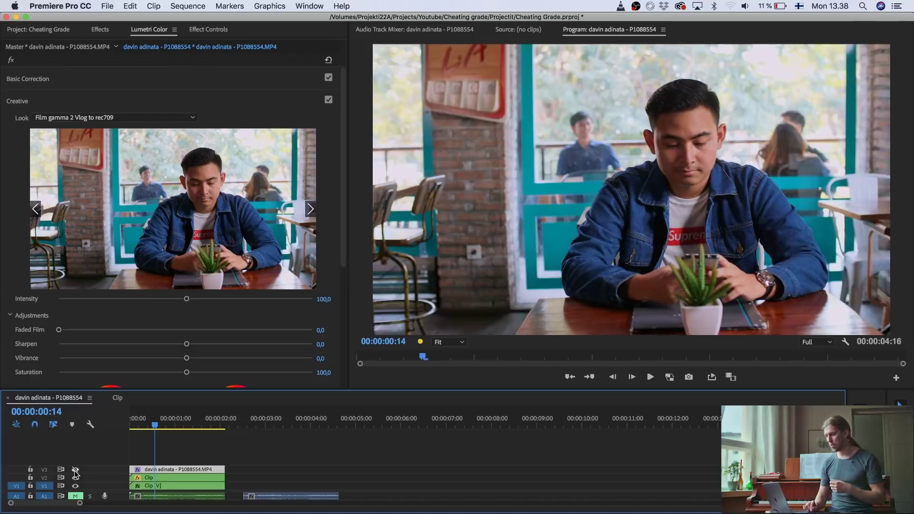